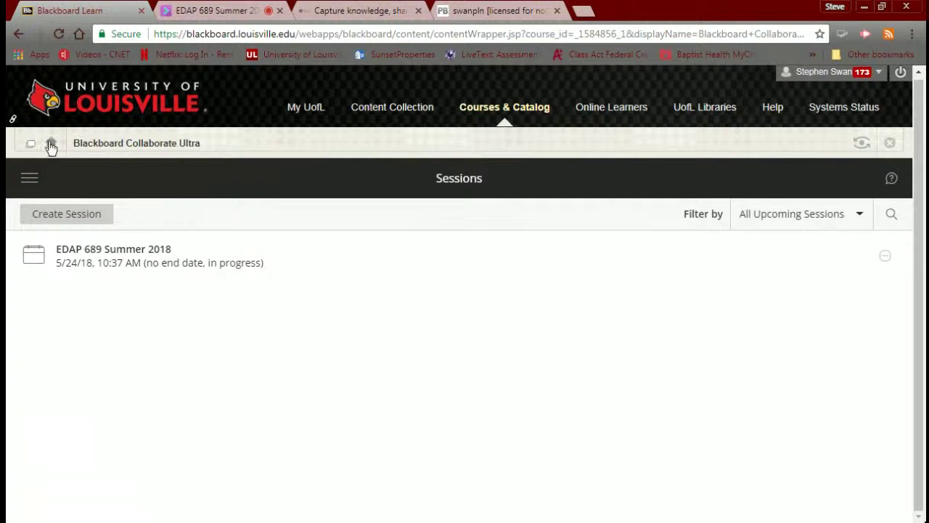
# Step: Open the EDAP 689 Course Modules list and go to the Module 4: Where I Go for Resources assignment
pyautogui.click(51, 142)
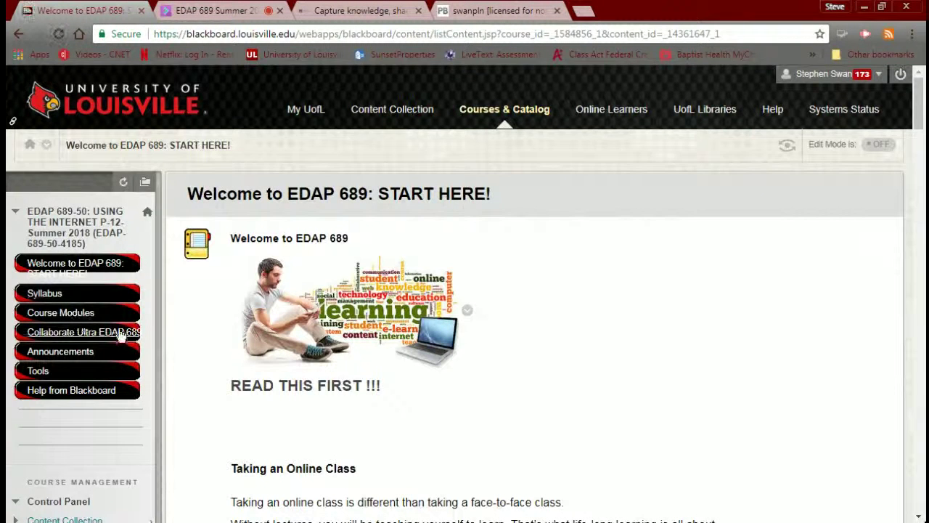
pyautogui.click(72, 316)
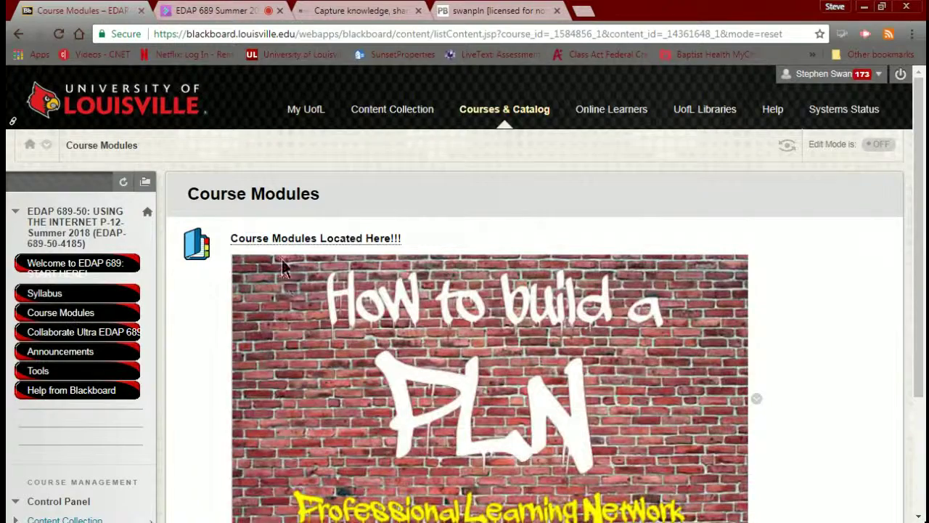
pyautogui.click(268, 243)
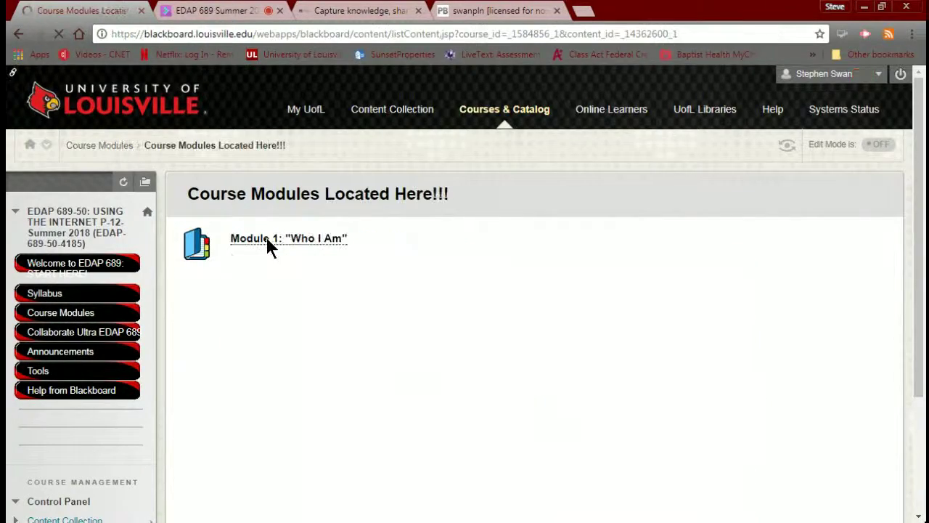
pyautogui.scroll(-15, 267, 240)
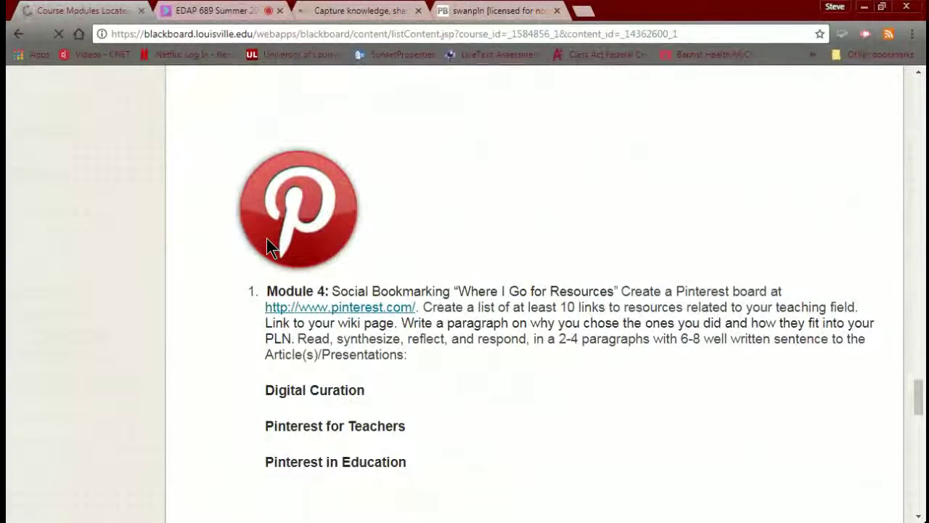
pyautogui.scroll(2, 268, 247)
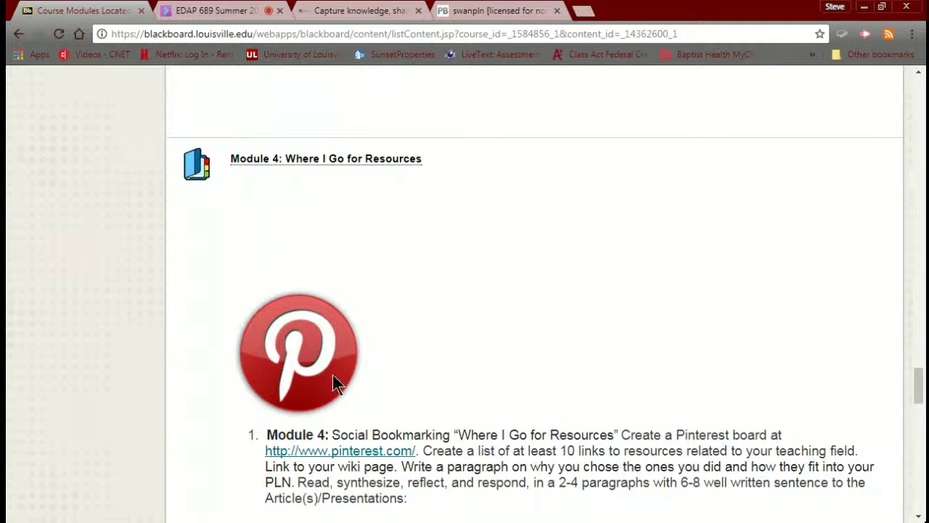
# Step: Open the Pinterest website linked in the Module 4 assignment and log in with the saved account credentials
pyautogui.click(342, 450)
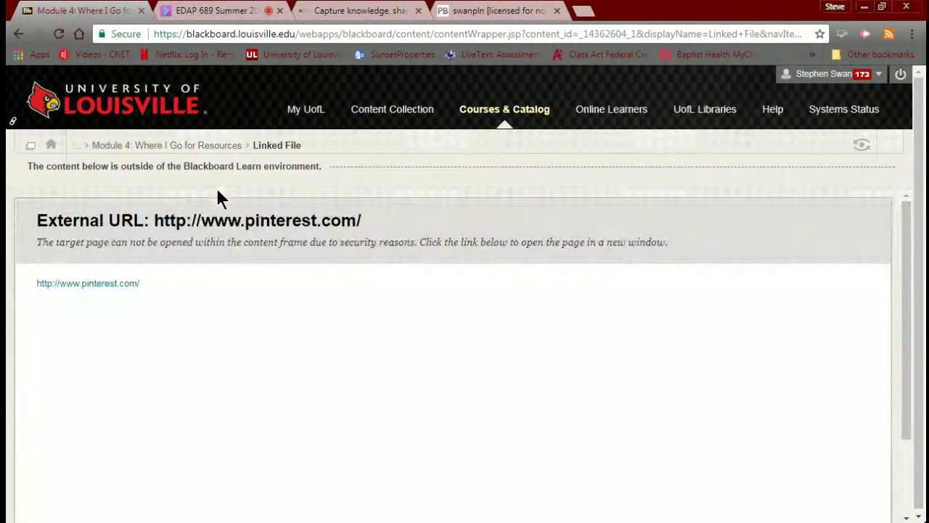
pyautogui.click(119, 283)
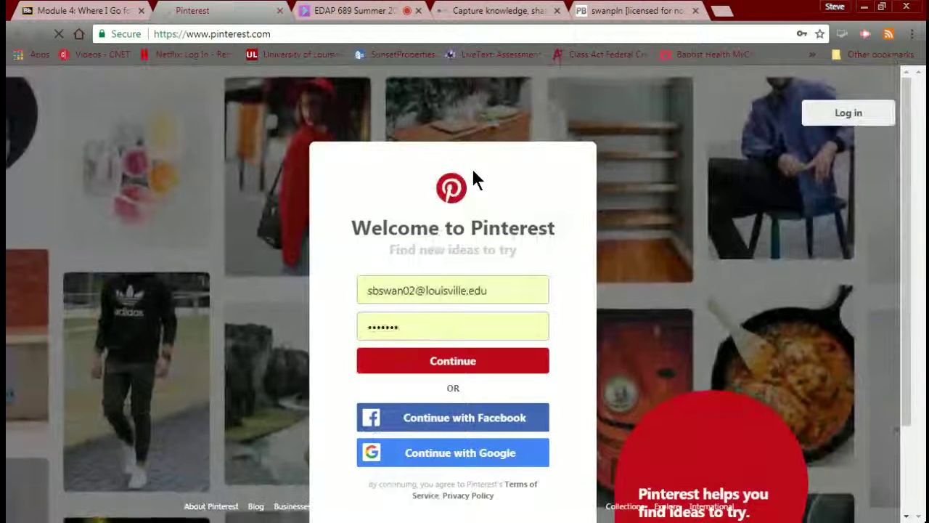
pyautogui.click(447, 363)
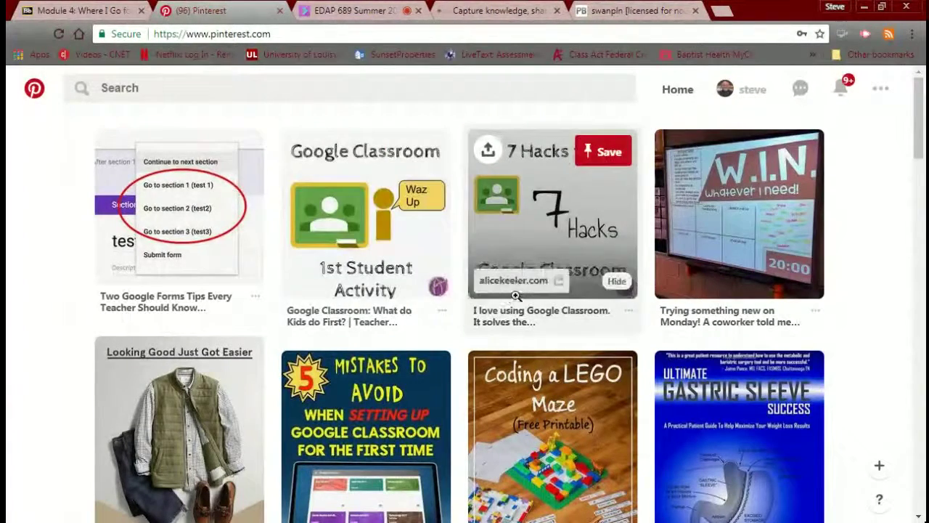
# Step: Look through the suggested pins in the upper part of the Pinterest home feed and return to its start
pyautogui.scroll(-7, 590, 290)
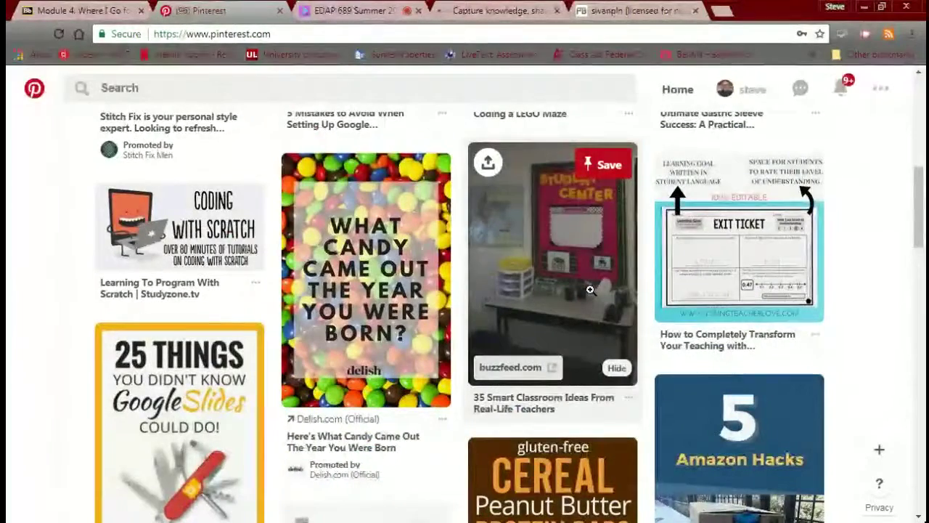
pyautogui.scroll(-3, 591, 289)
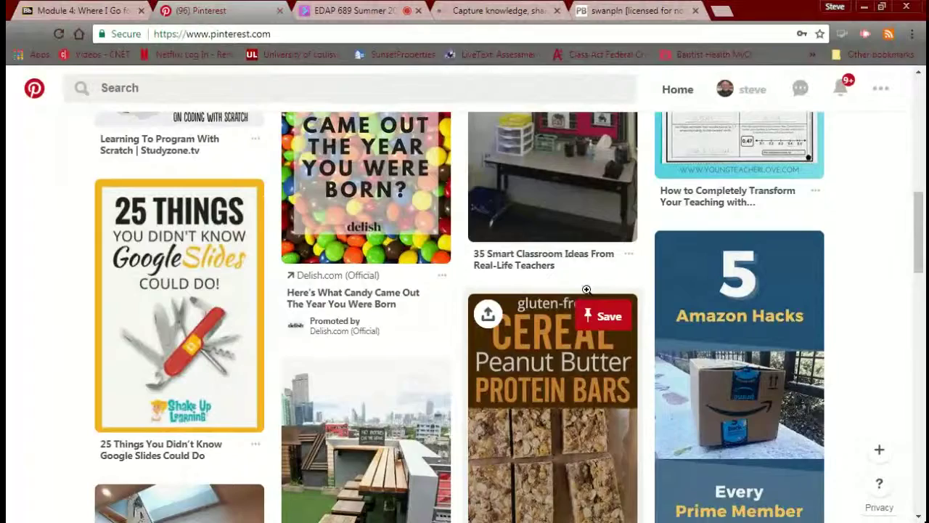
pyautogui.scroll(-1, 557, 291)
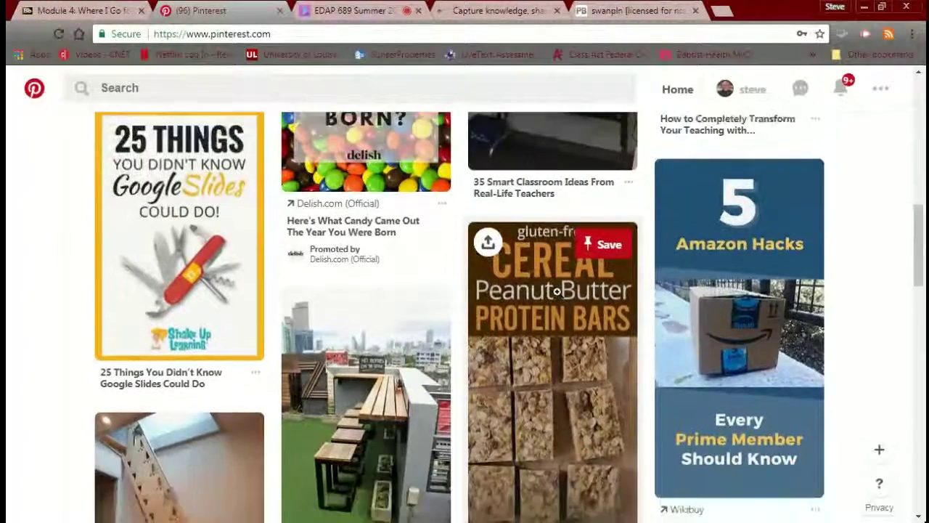
pyautogui.scroll(-3, 557, 291)
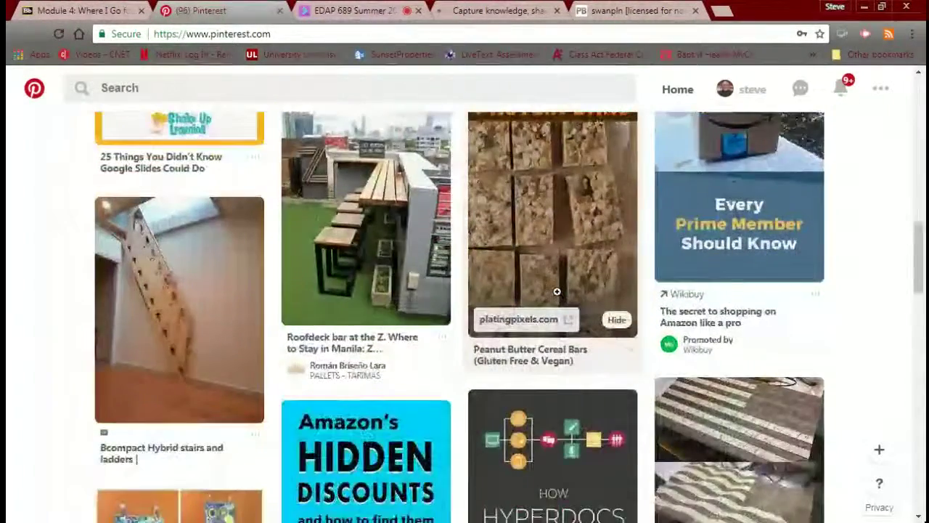
pyautogui.scroll(3, 557, 291)
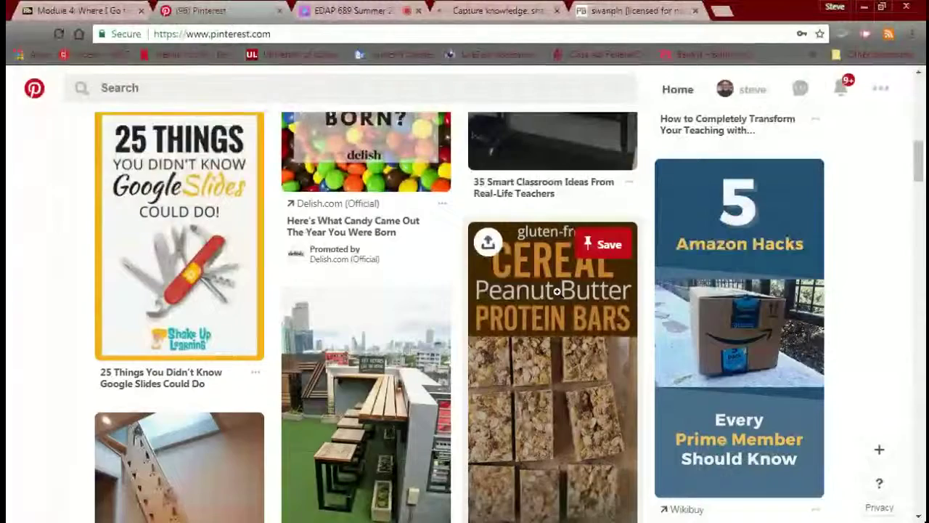
pyautogui.scroll(-5, 557, 291)
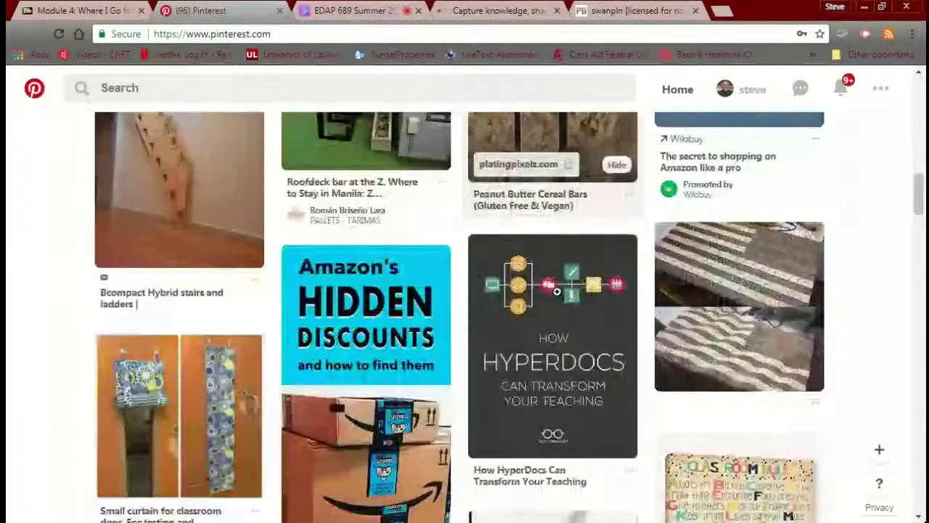
pyautogui.scroll(-1, 556, 291)
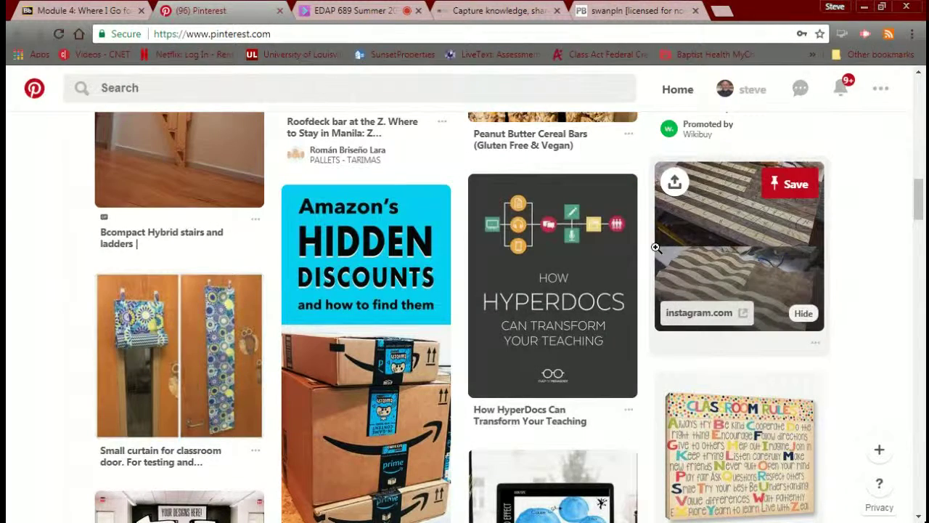
pyautogui.scroll(10, 657, 251)
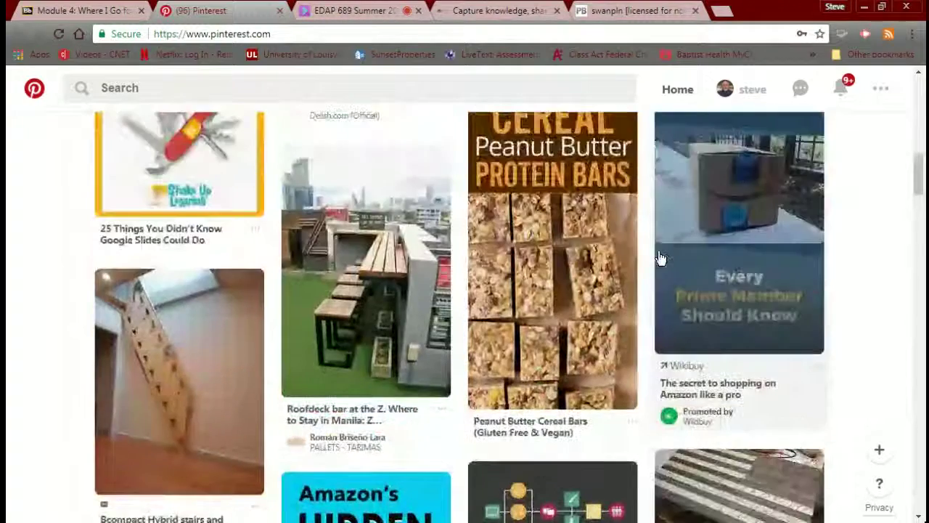
pyautogui.scroll(4, 665, 247)
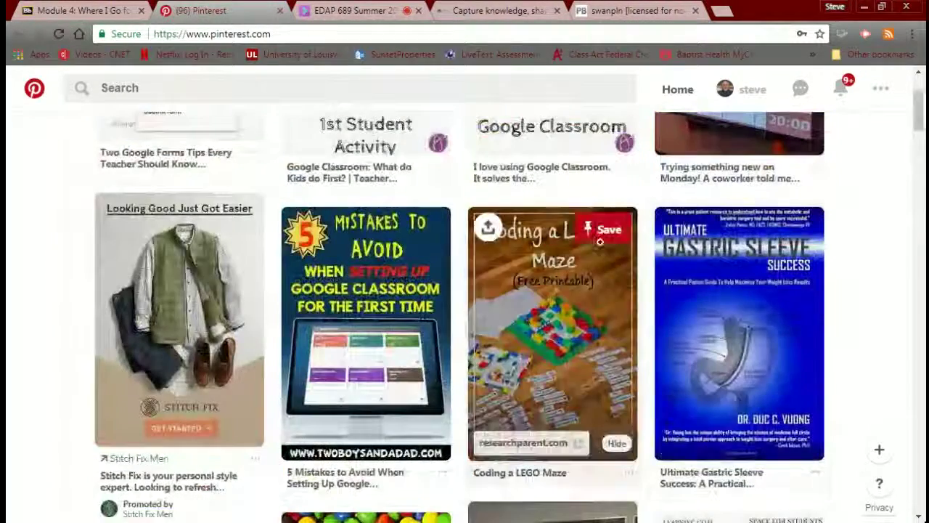
pyautogui.scroll(2, 348, 269)
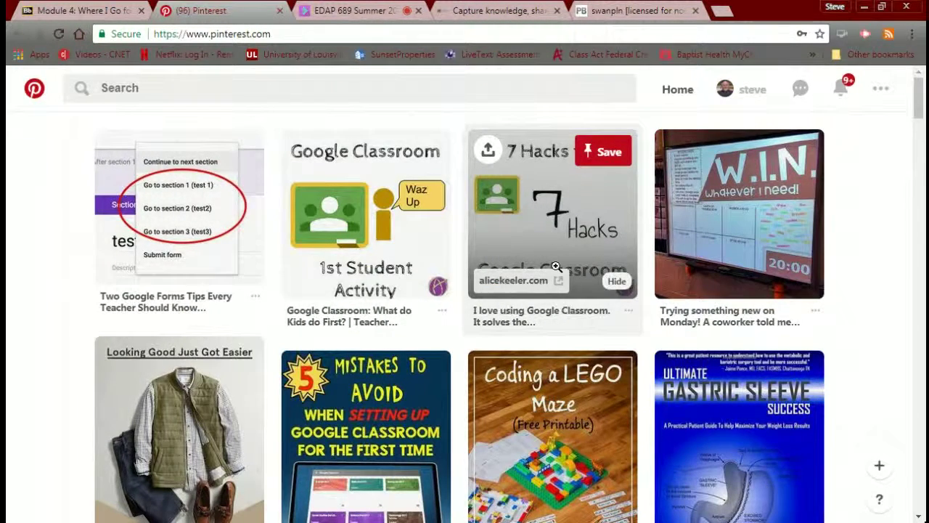
# Step: Examine the pins further down the home feed, including the classroom, organization and coding resources, and return to the start
pyautogui.scroll(-12, 556, 266)
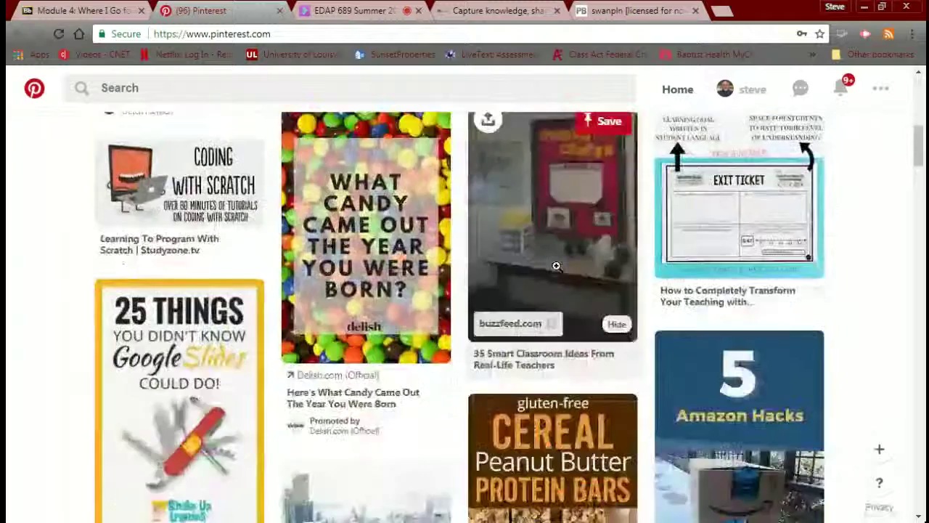
pyautogui.scroll(-7, 556, 267)
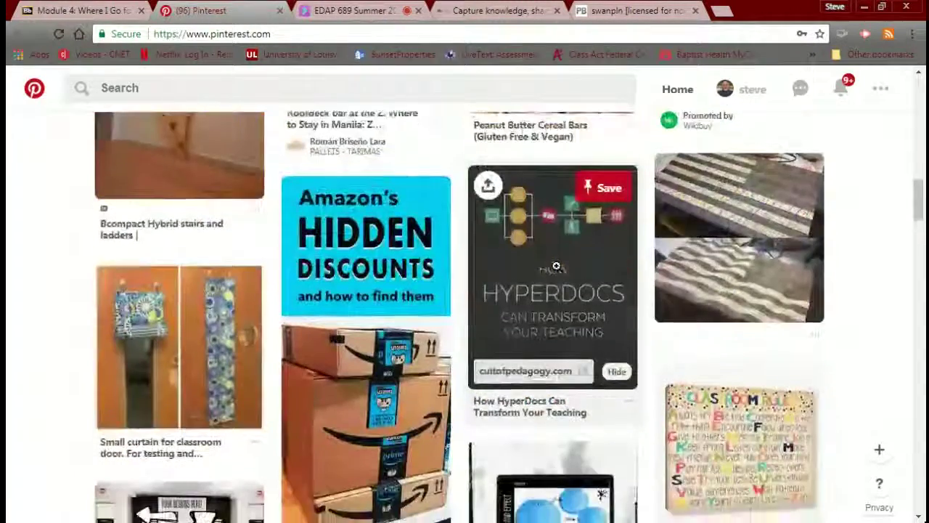
pyautogui.scroll(-1, 556, 266)
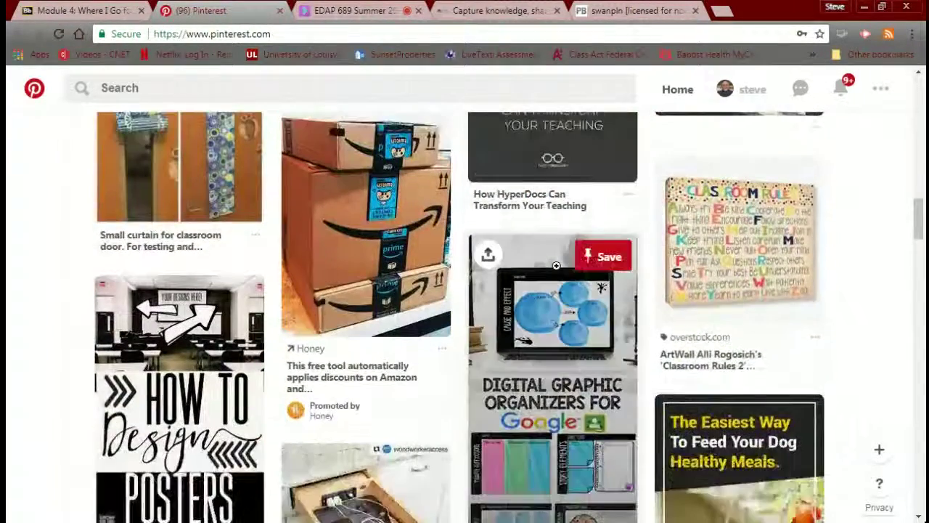
pyautogui.scroll(-2, 516, 278)
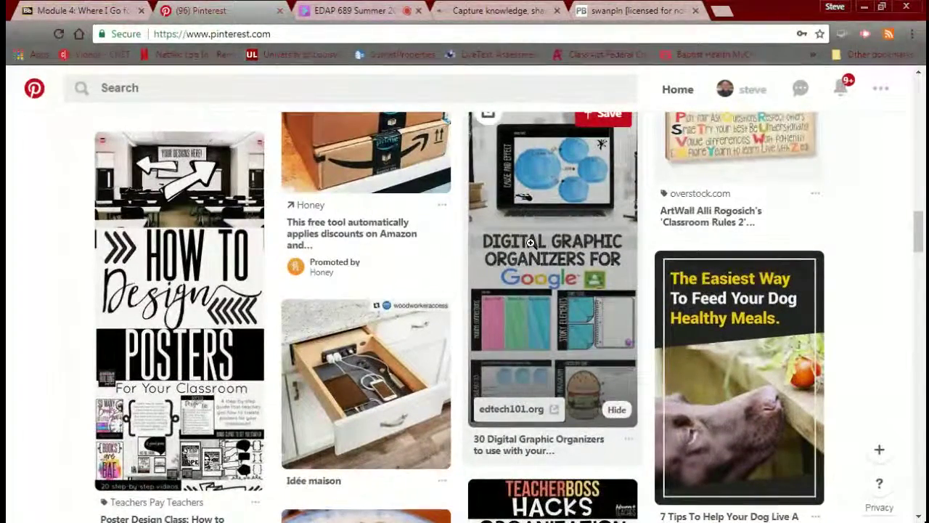
pyautogui.scroll(-1, 531, 243)
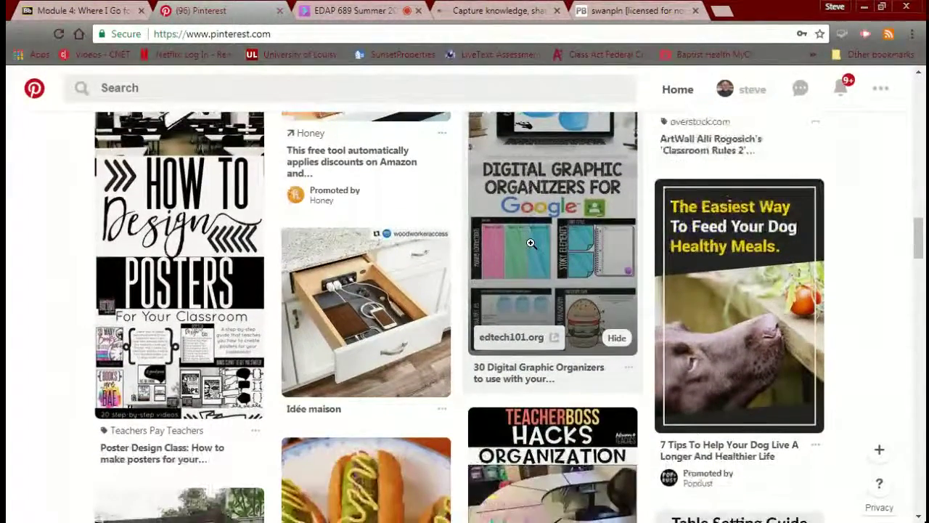
pyautogui.scroll(-2, 531, 243)
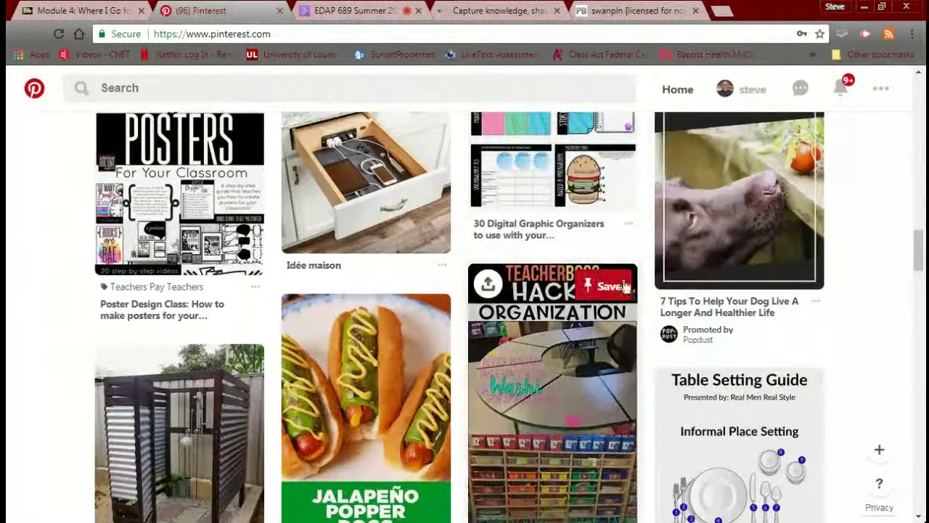
pyautogui.scroll(-2, 535, 288)
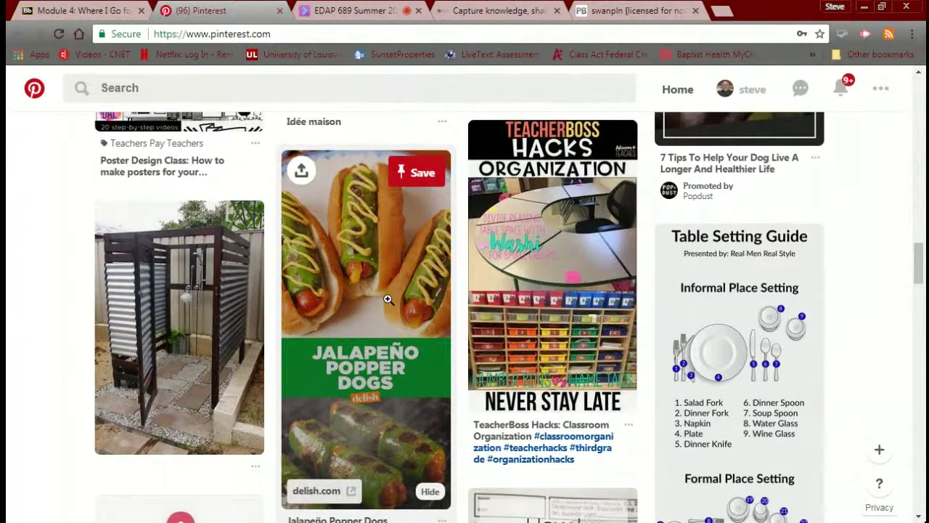
pyautogui.scroll(-4, 388, 299)
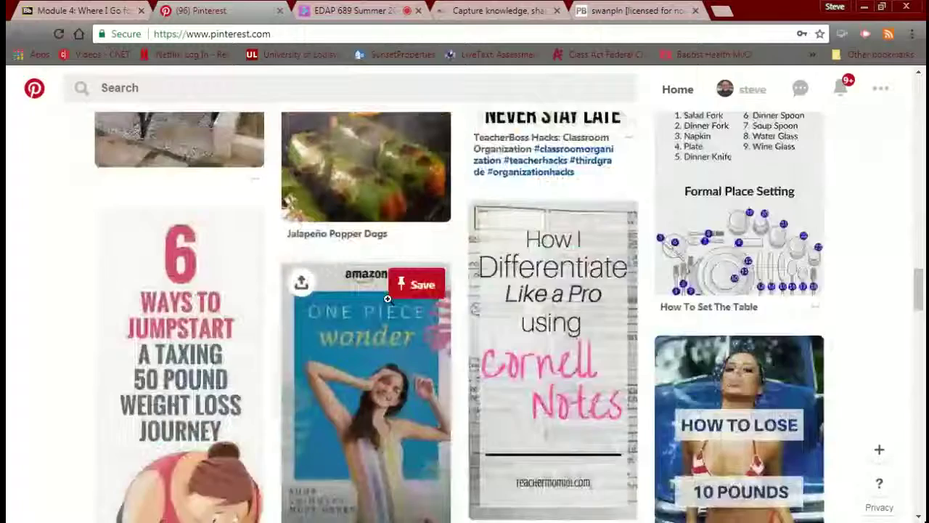
pyautogui.scroll(1, 388, 299)
pyautogui.scroll(-12, 388, 299)
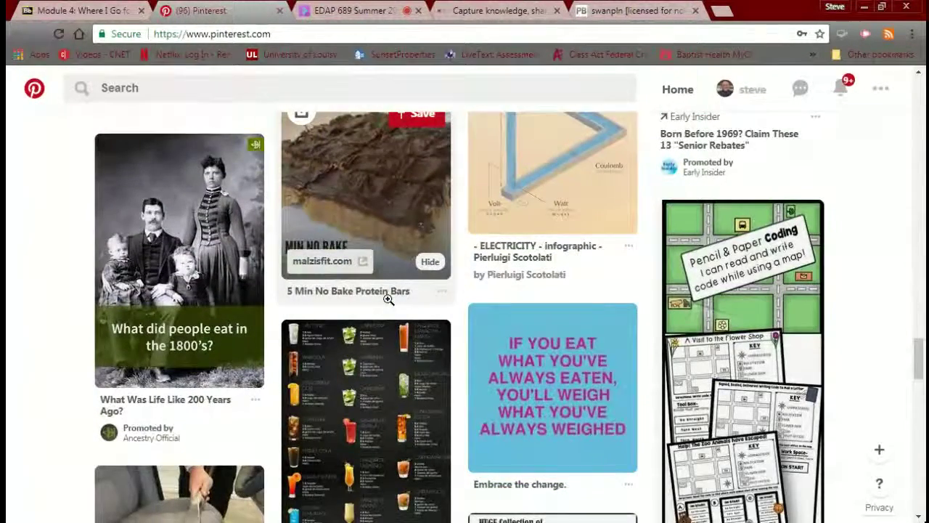
pyautogui.scroll(-1, 388, 299)
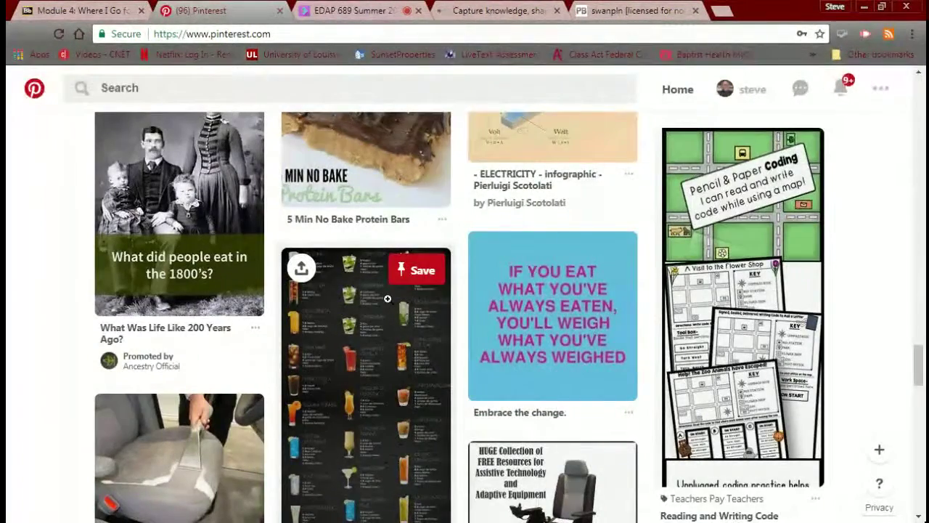
pyautogui.scroll(15, 388, 299)
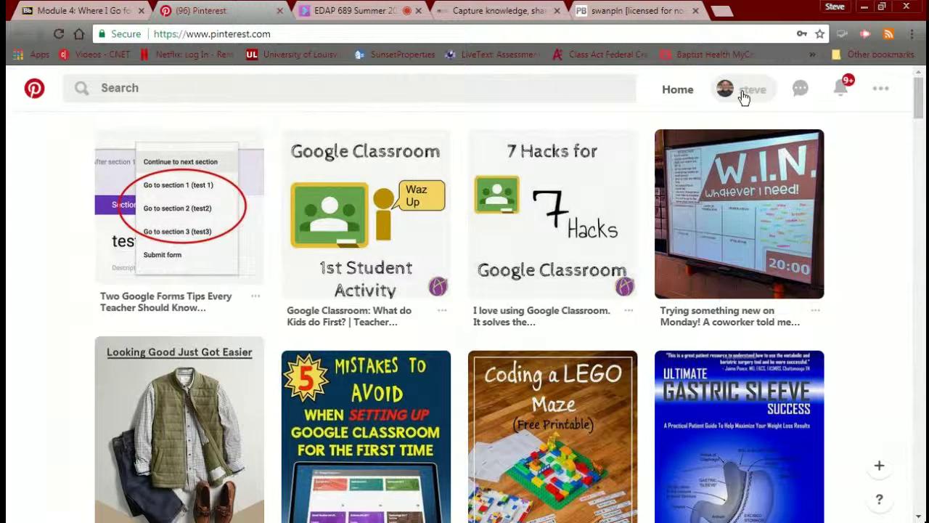
# Step: Reload the home feed and examine the first row of newly suggested pins
pyautogui.click(681, 94)
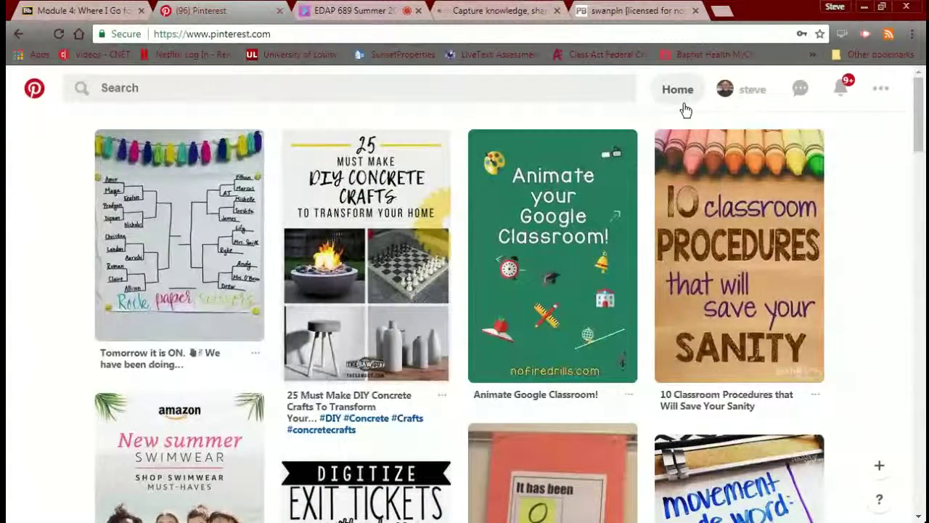
pyautogui.moveTo(683, 155)
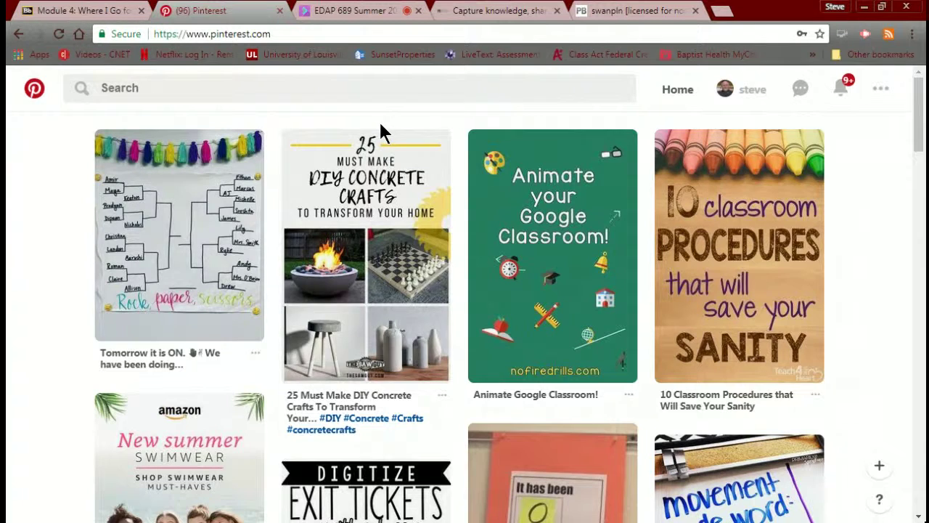
pyautogui.moveTo(333, 170)
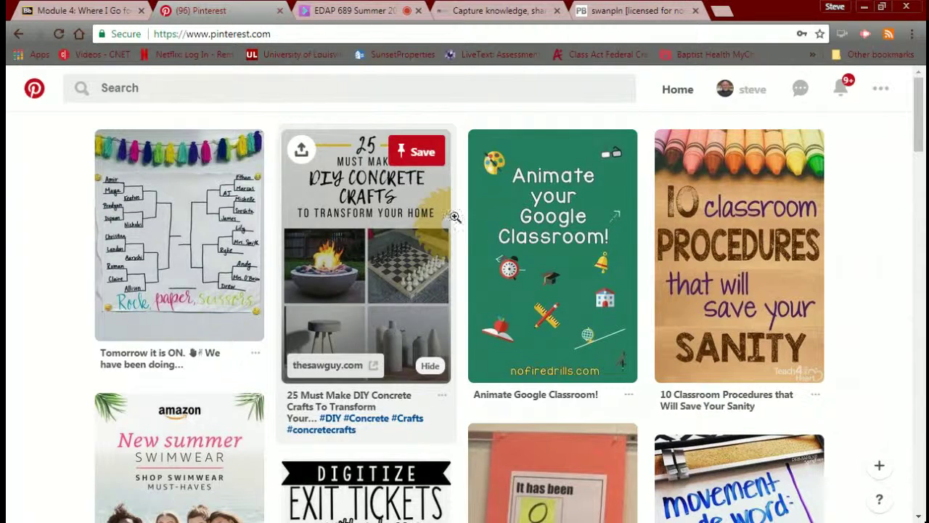
pyautogui.moveTo(518, 208)
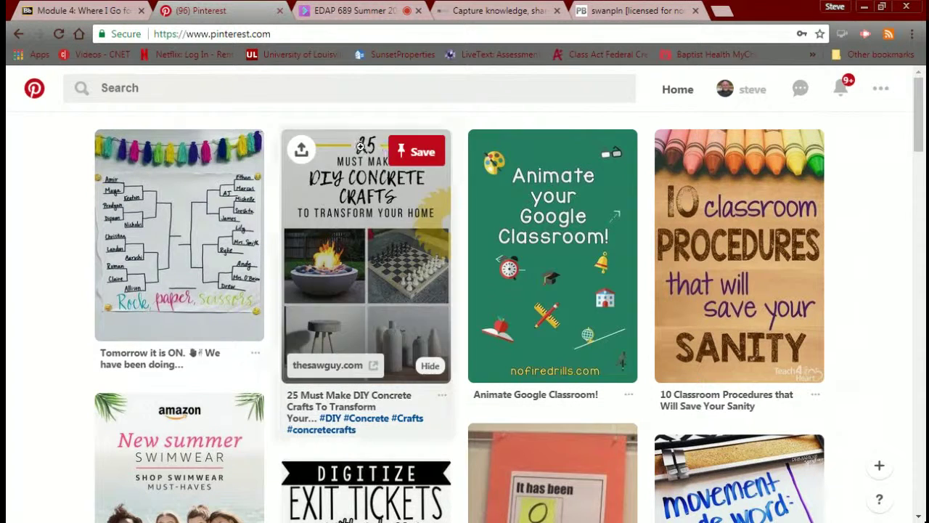
# Step: Search Pinterest for STEM
pyautogui.click(146, 91)
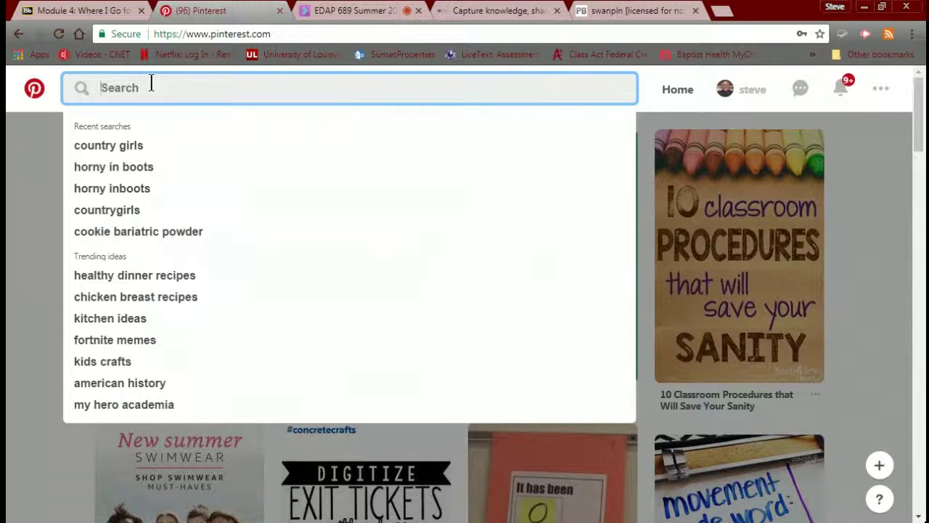
pyautogui.write('STEM')
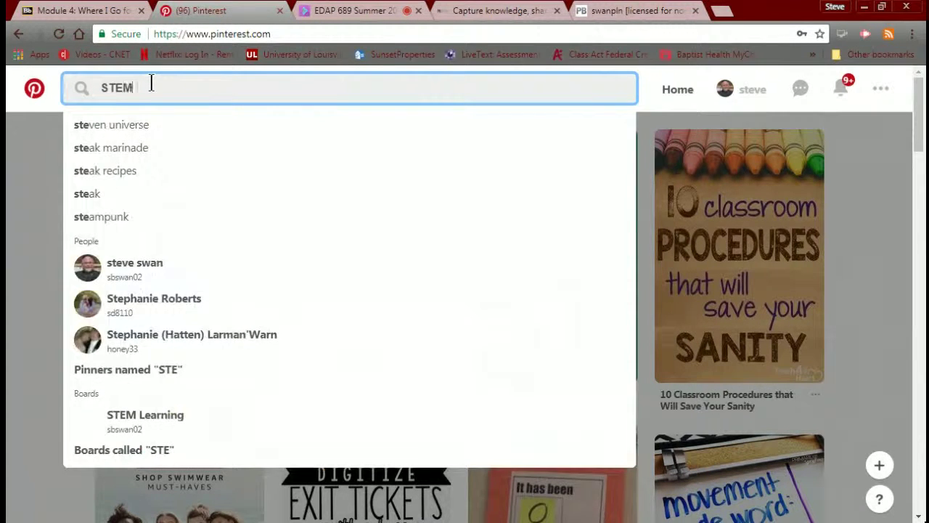
pyautogui.press('Return')
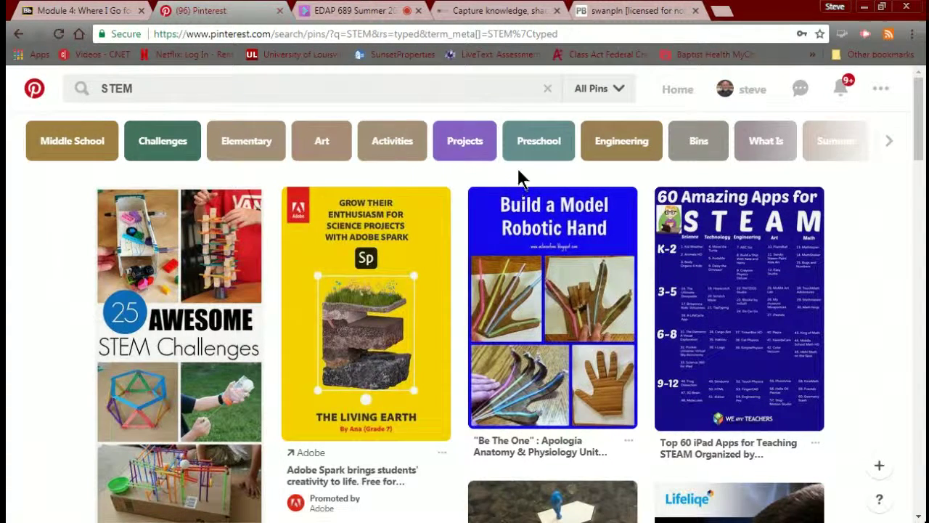
# Step: Check the result-type filter choices, skim the first STEM pins and look through the further related topic categories
pyautogui.click(619, 91)
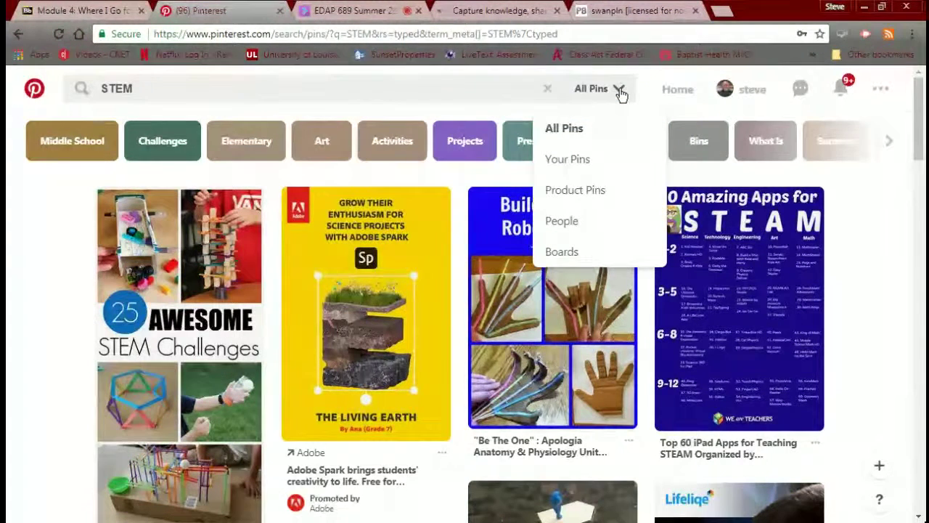
pyautogui.click(620, 91)
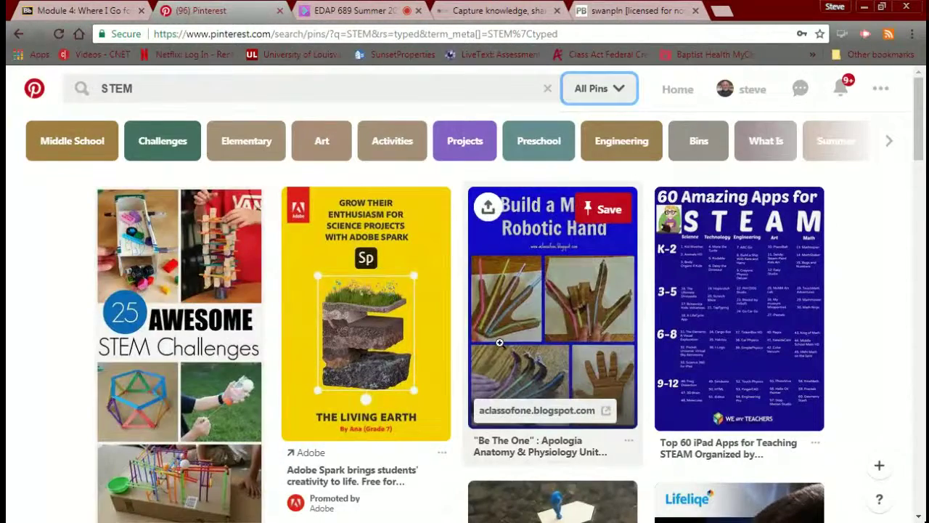
pyautogui.scroll(-4, 494, 341)
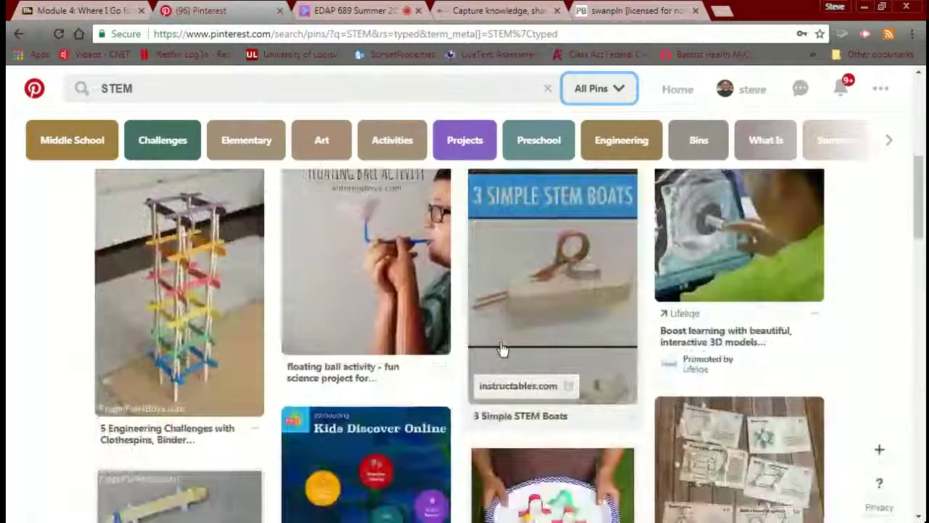
pyautogui.scroll(6, 303, 190)
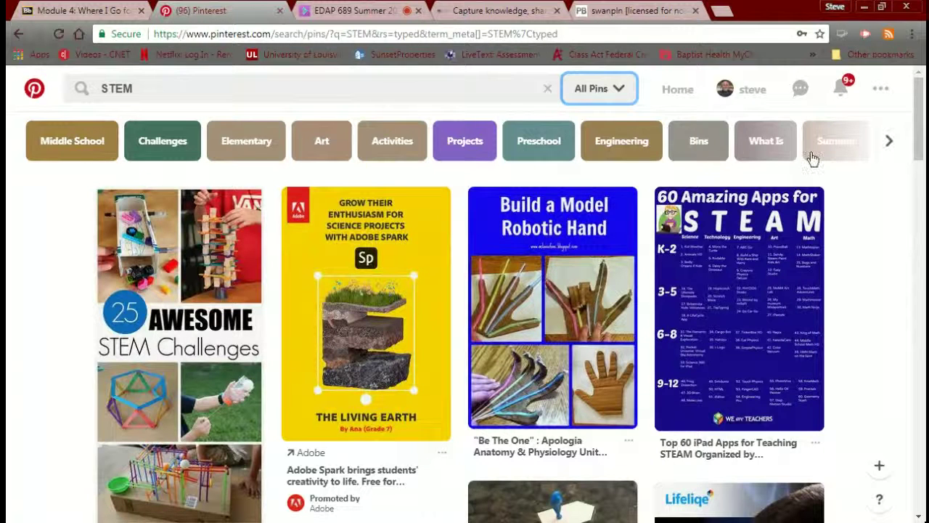
pyautogui.click(890, 143)
pyautogui.click(890, 143)
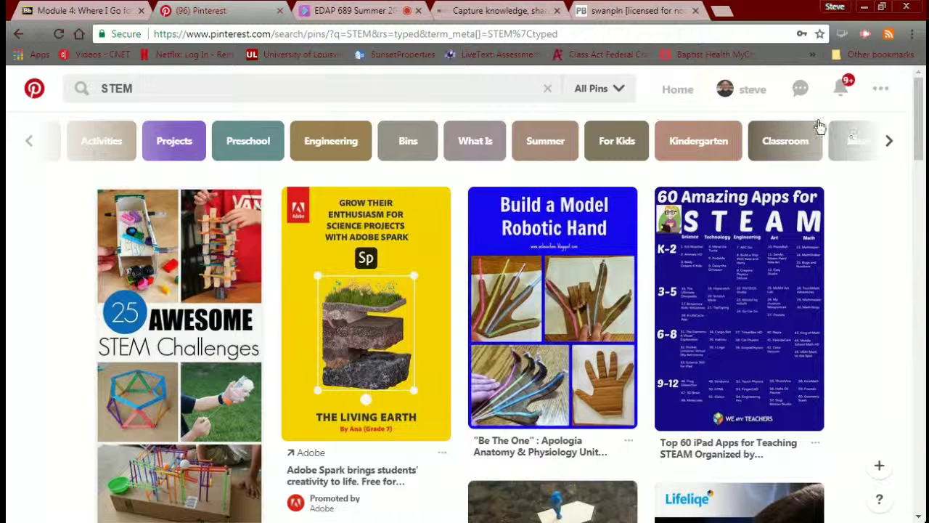
# Step: Look at the account options, the message inbox and the recent notifications
pyautogui.click(879, 89)
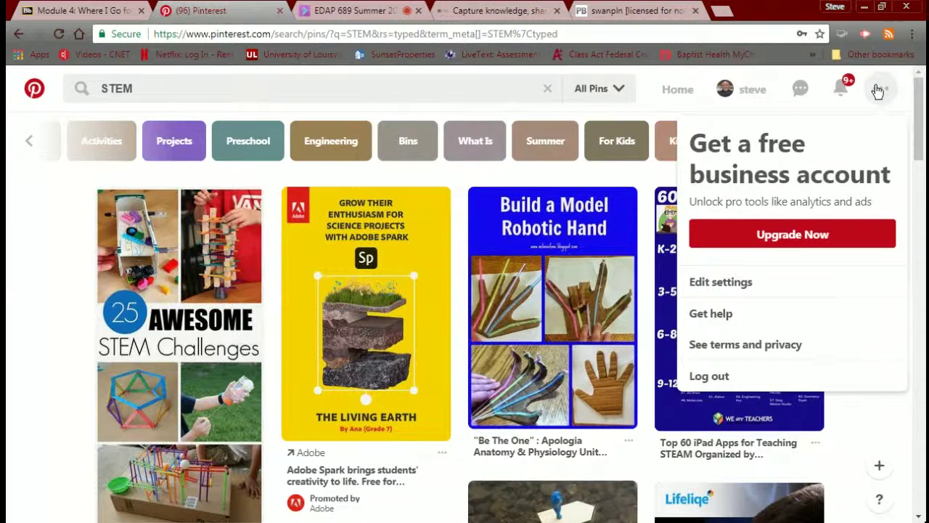
pyautogui.click(878, 90)
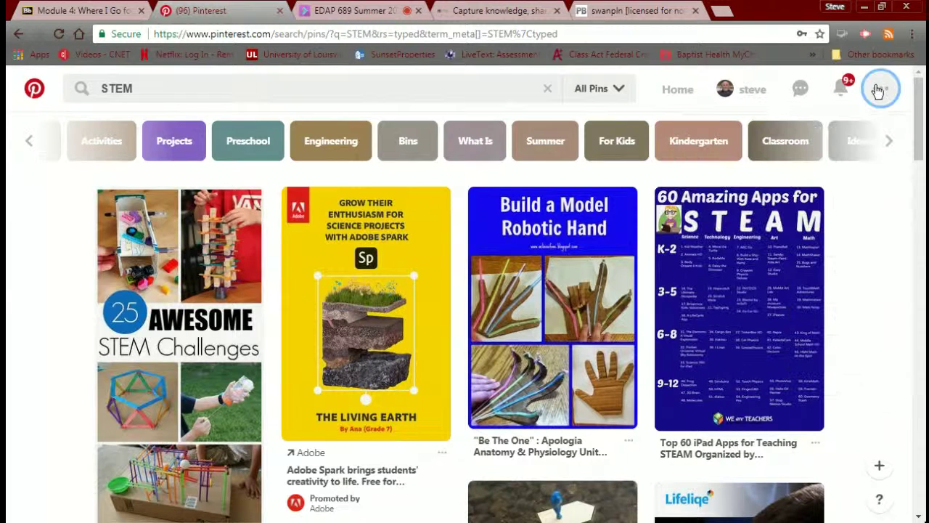
pyautogui.click(797, 89)
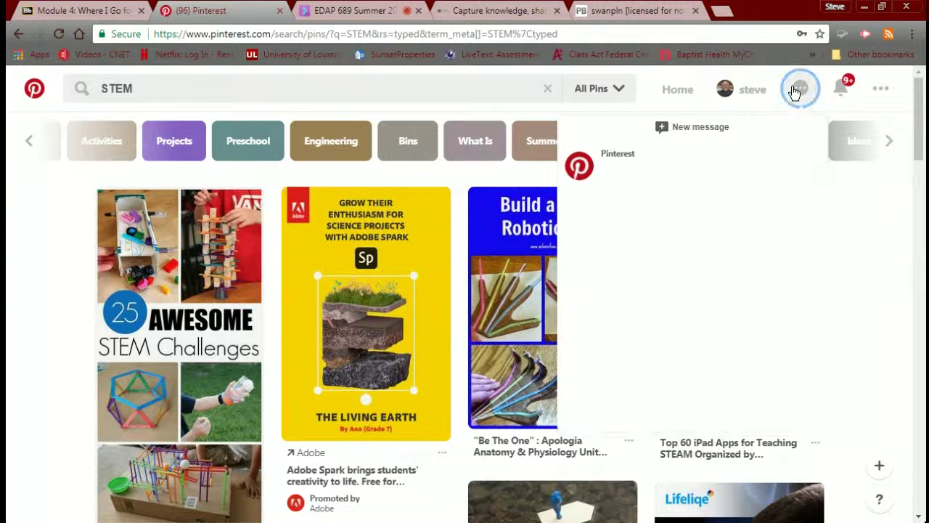
pyautogui.click(795, 90)
pyautogui.click(842, 93)
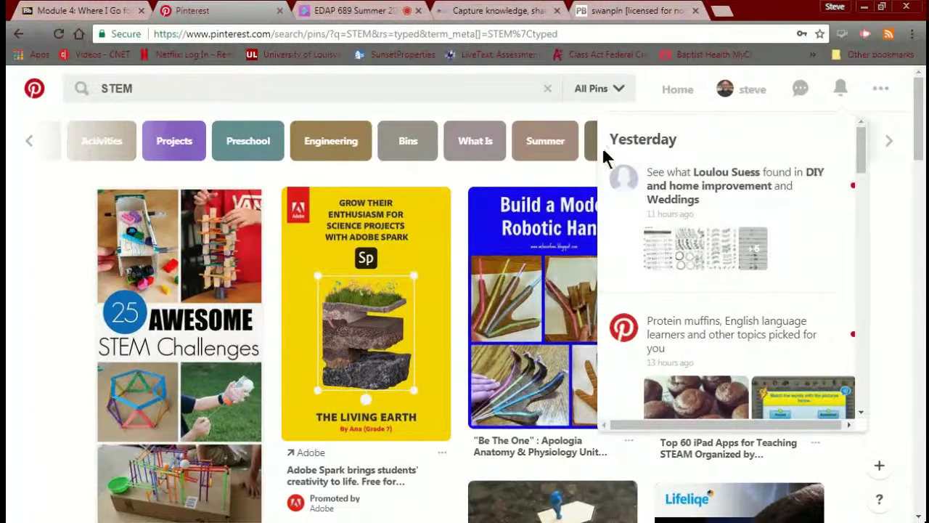
pyautogui.click(799, 91)
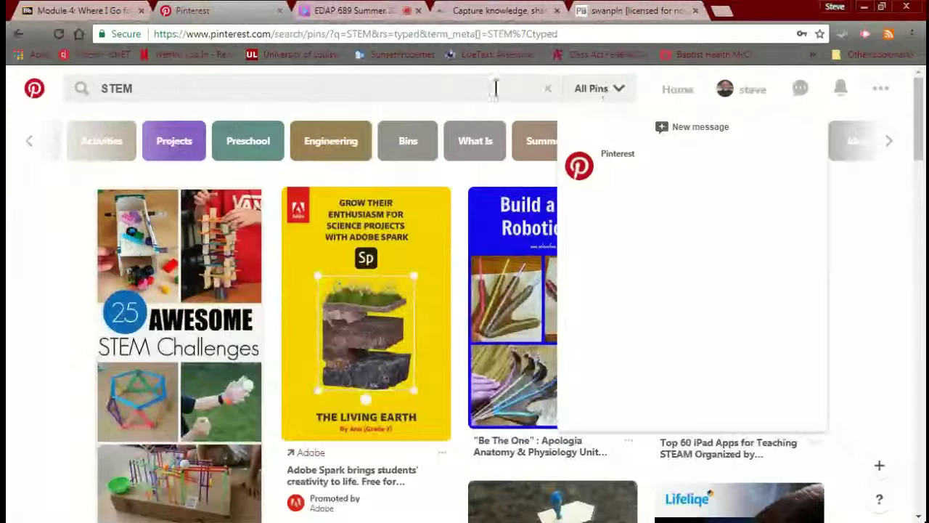
# Step: Open the 25 Awesome STEM Challenges pin and examine its images and description, returning to its start
pyautogui.moveTo(193, 240)
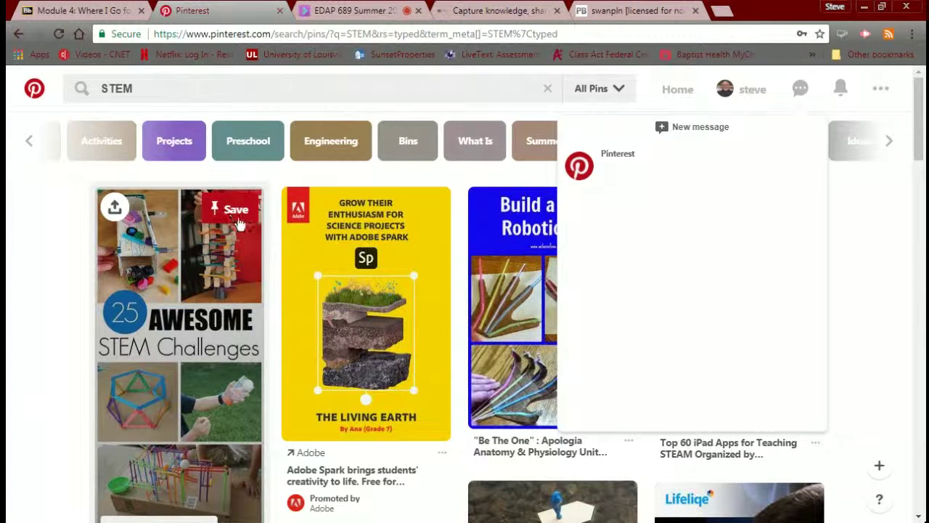
pyautogui.click(194, 252)
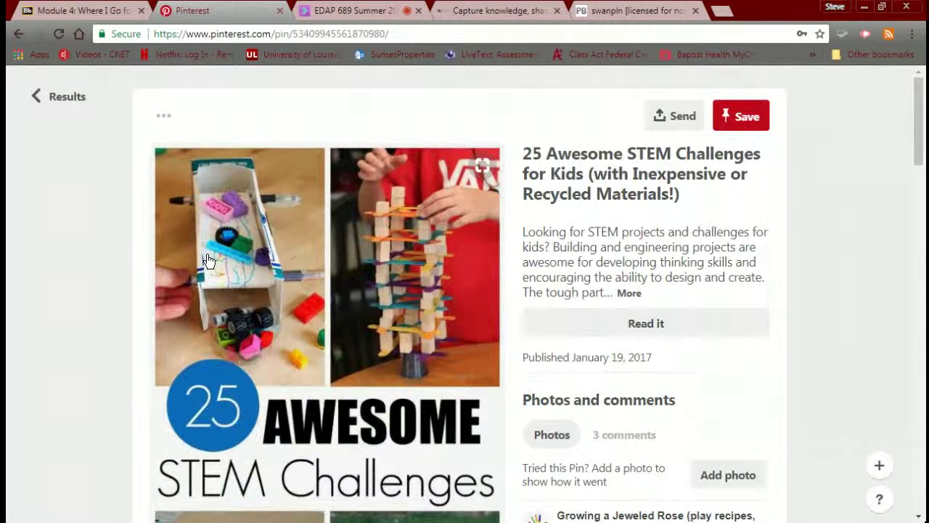
pyautogui.scroll(-3, 208, 259)
pyautogui.scroll(-2, 208, 260)
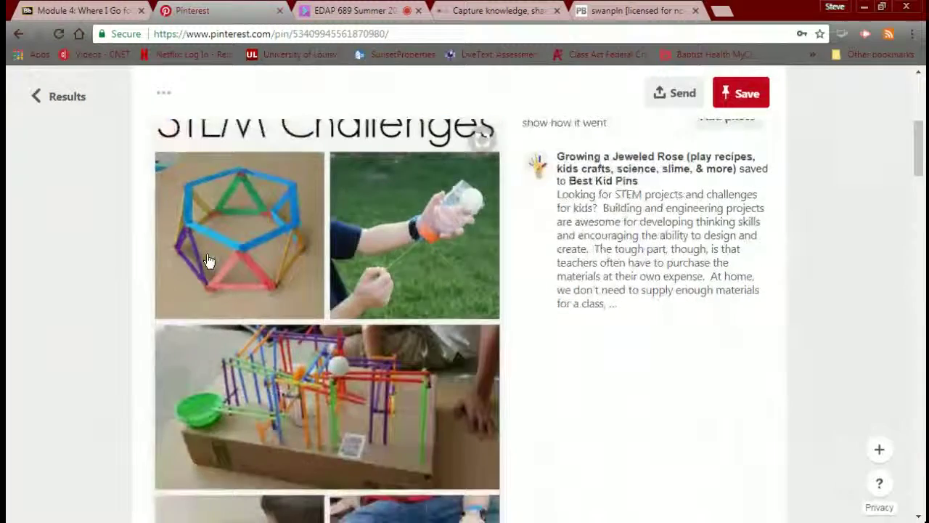
pyautogui.scroll(-3, 209, 260)
pyautogui.scroll(5, 208, 260)
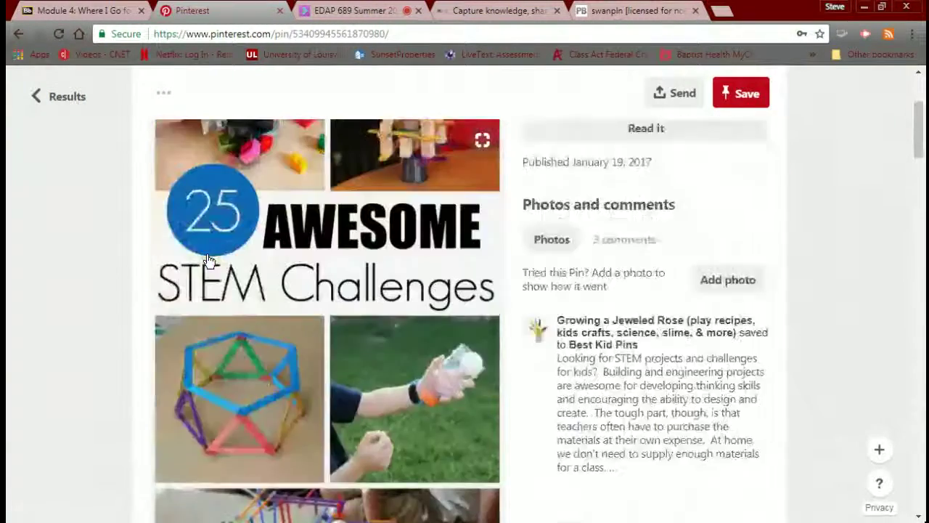
pyautogui.scroll(3, 208, 260)
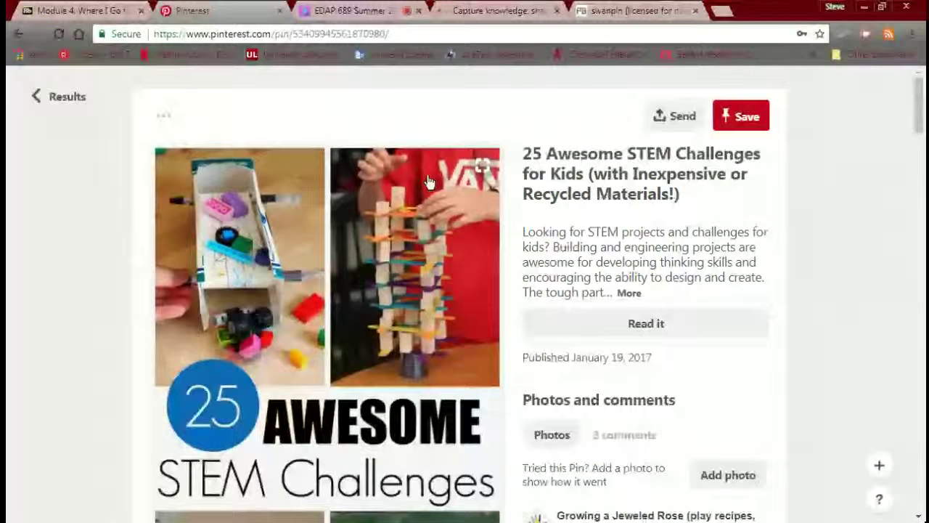
# Step: Save the 25 Awesome STEM Challenges pin to the STEM Learning board and return to the search results
pyautogui.click(740, 116)
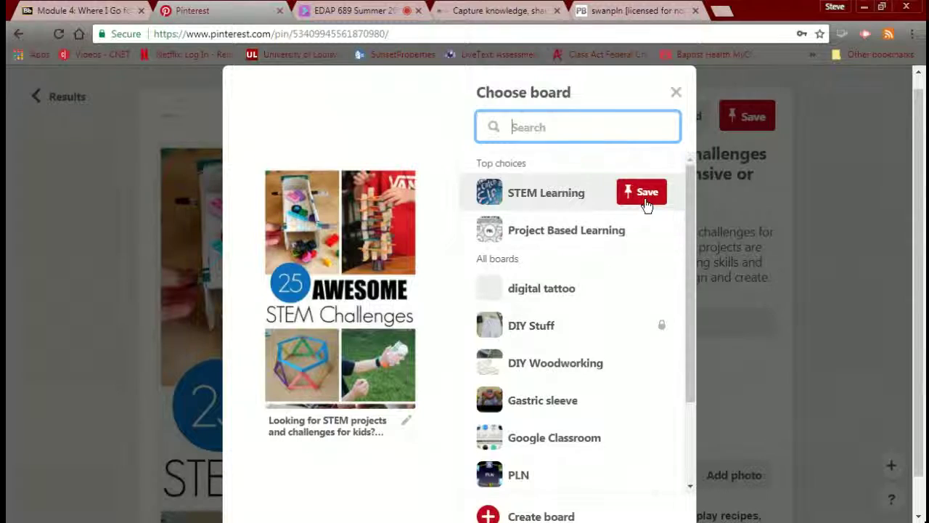
pyautogui.click(646, 195)
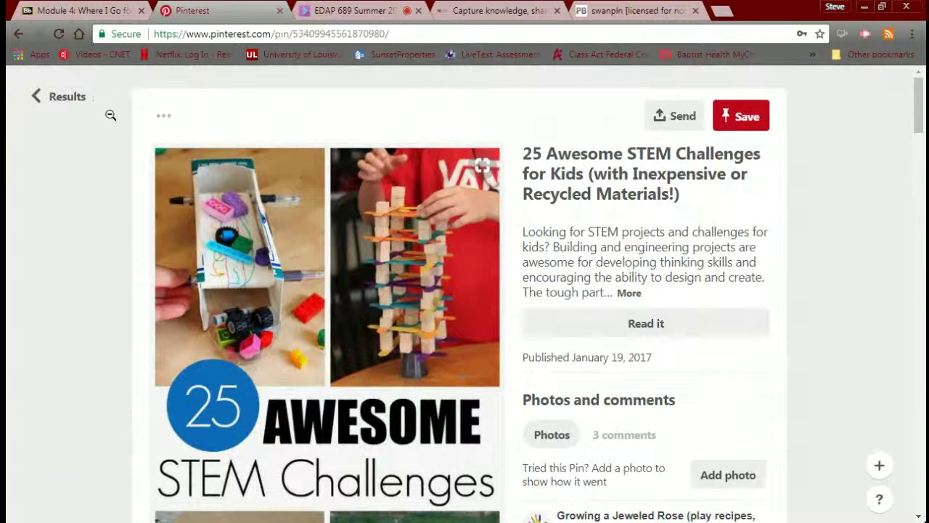
pyautogui.click(164, 119)
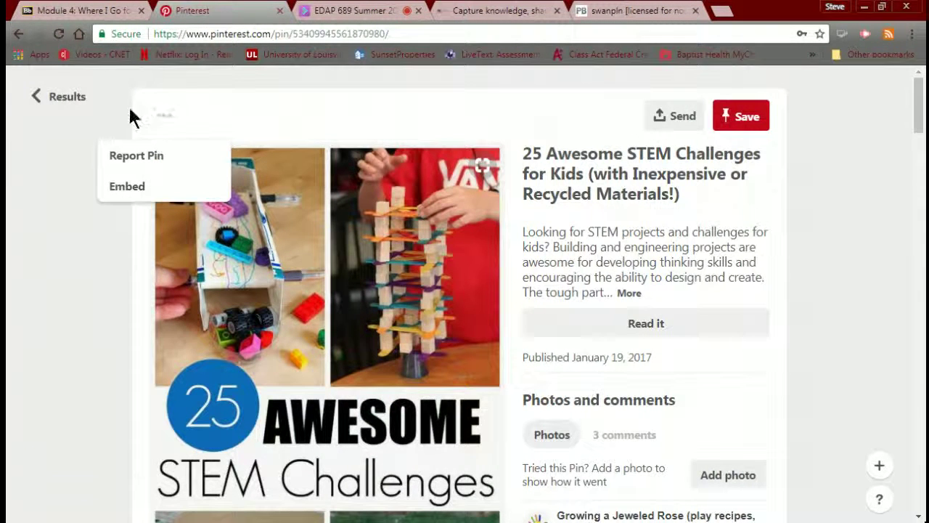
pyautogui.click(64, 102)
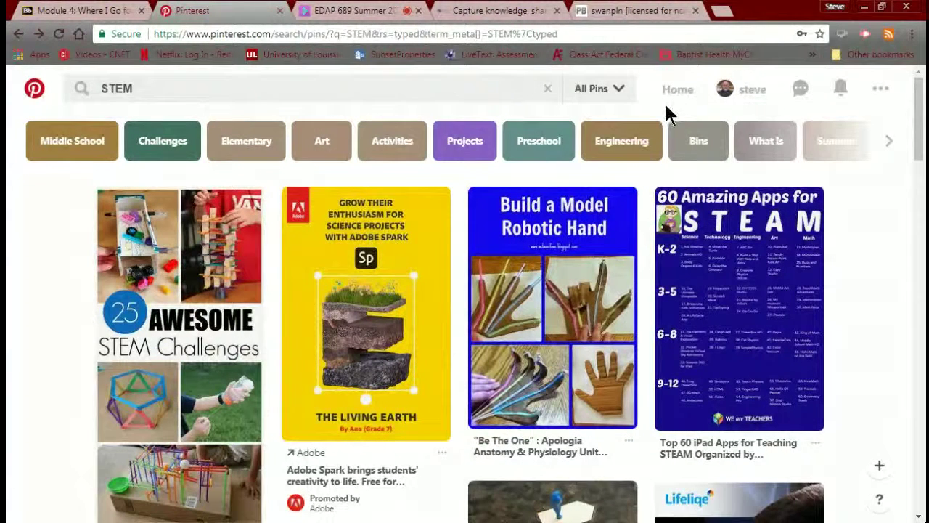
# Step: Filter the STEM search results to show only boards
pyautogui.click(618, 91)
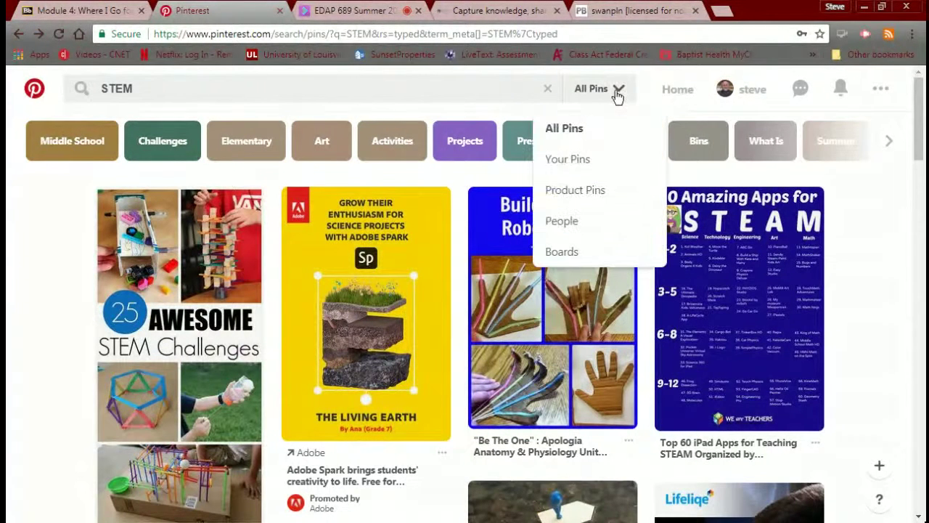
pyautogui.click(581, 252)
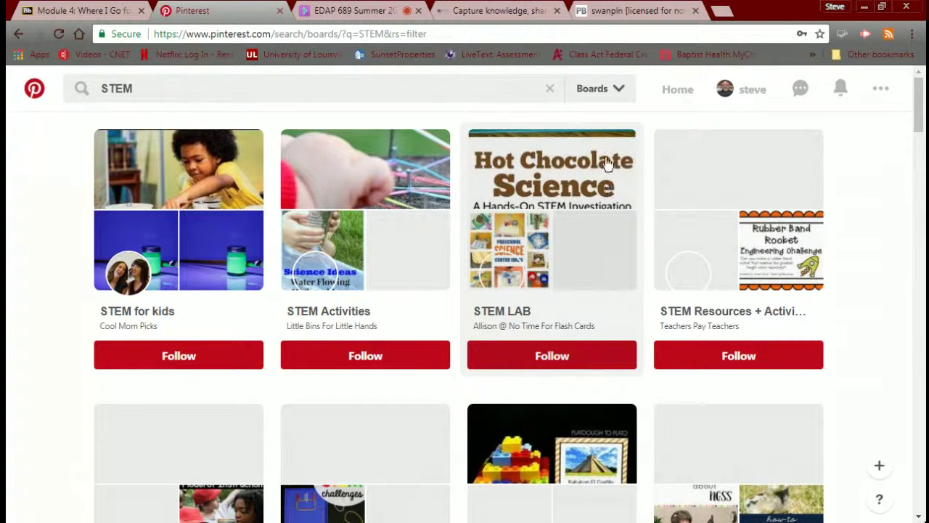
pyautogui.click(614, 90)
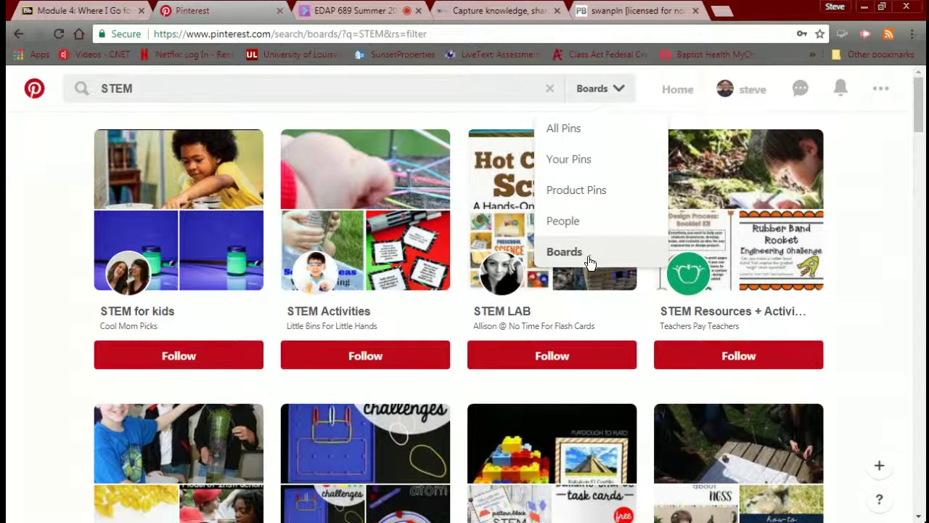
pyautogui.click(565, 252)
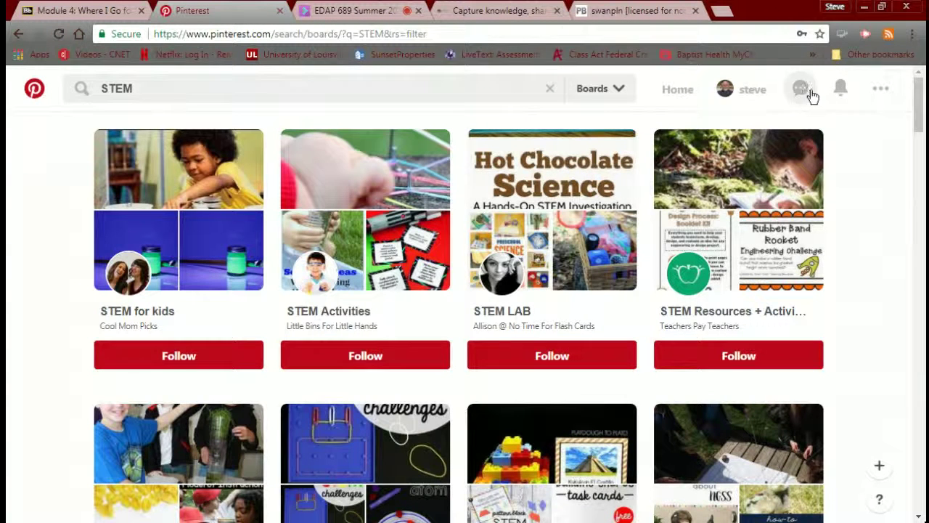
# Step: View the account options and the message inbox again from the board results, closing both
pyautogui.click(874, 91)
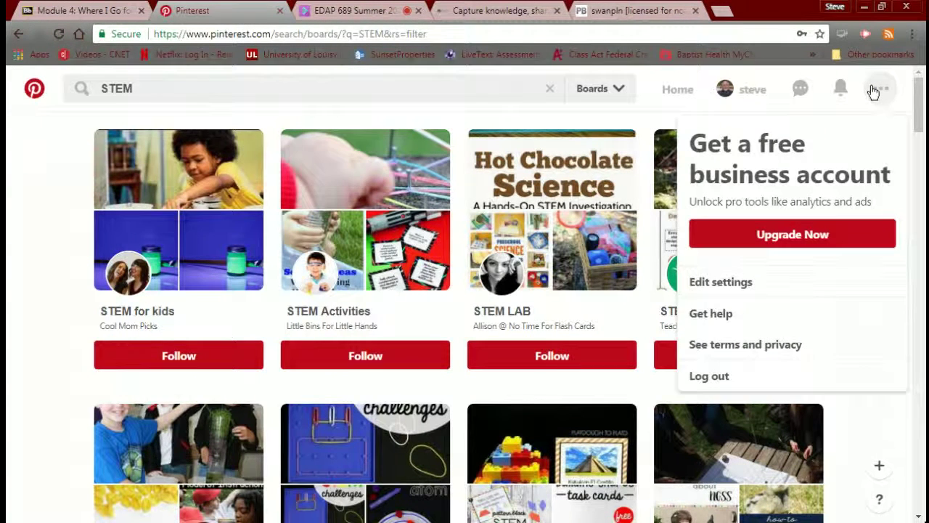
pyautogui.click(873, 92)
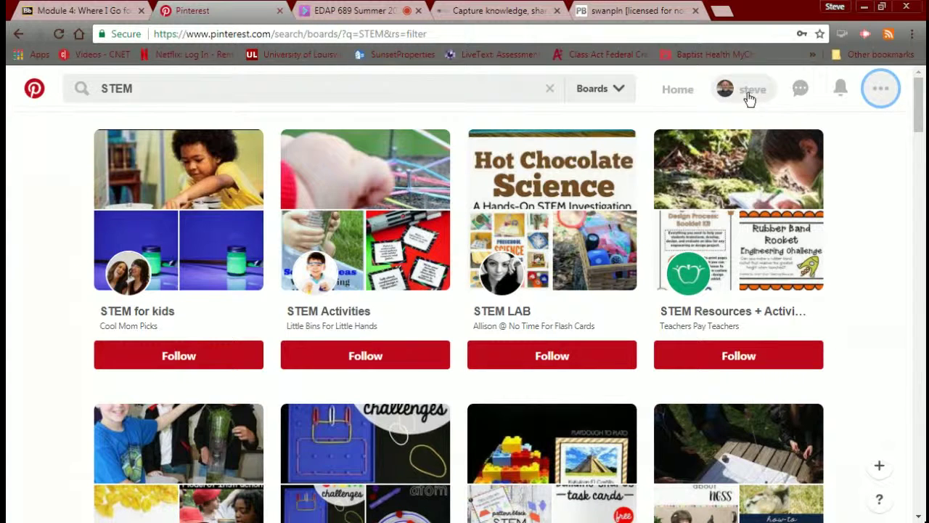
pyautogui.click(800, 90)
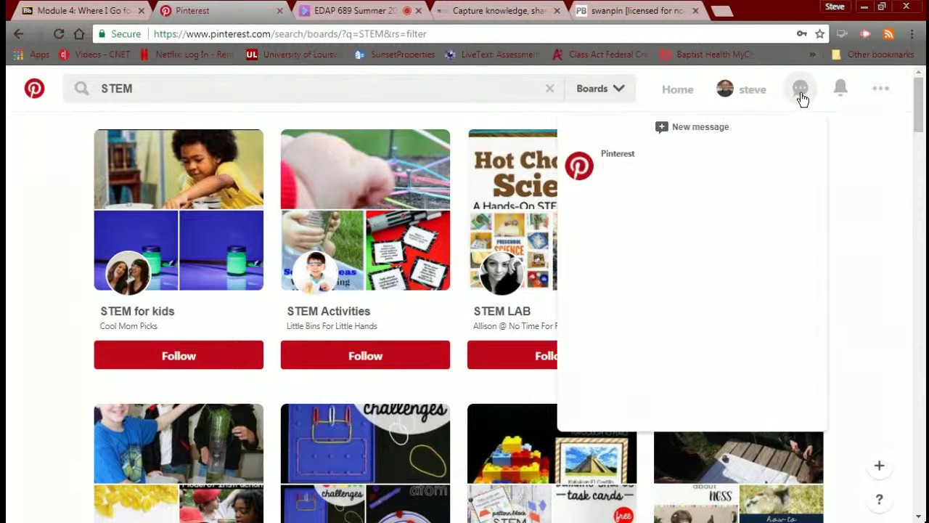
pyautogui.click(862, 153)
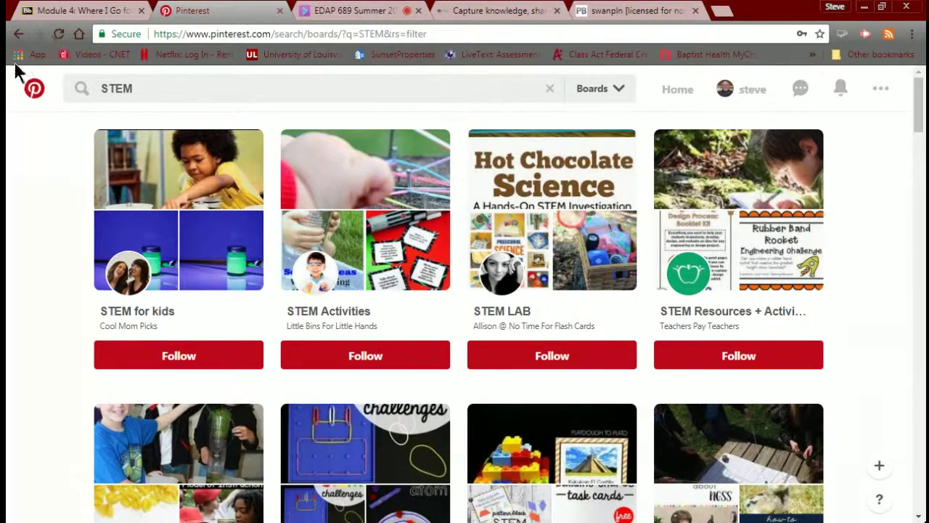
# Step: Look through the STEM boards far down the results, return to the start and examine the first two rows
pyautogui.scroll(-1, 45, 100)
pyautogui.scroll(-15, 45, 100)
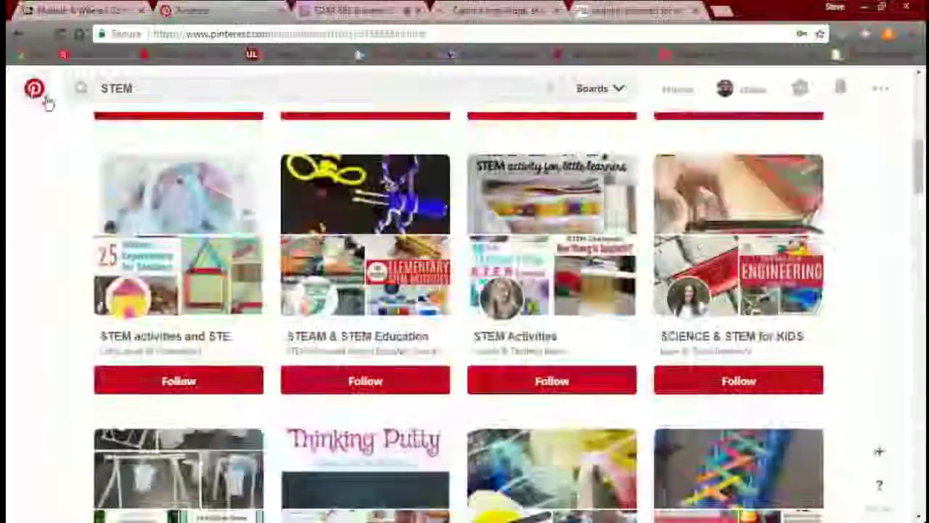
pyautogui.scroll(-15, 45, 100)
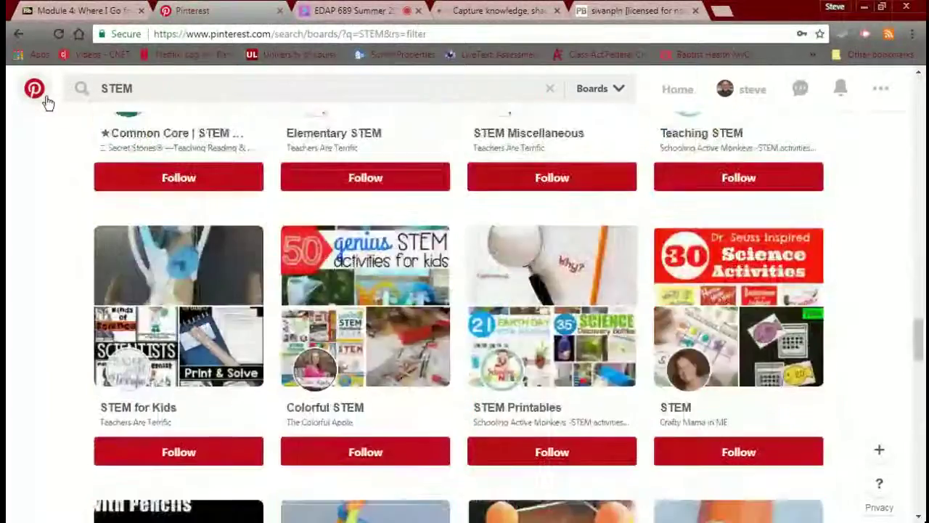
pyautogui.scroll(-15, 45, 100)
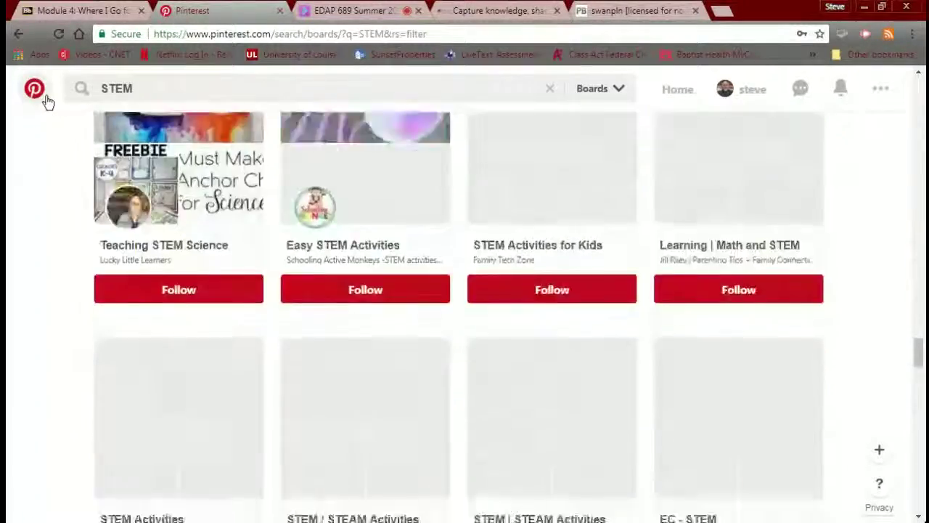
pyautogui.scroll(15, 45, 100)
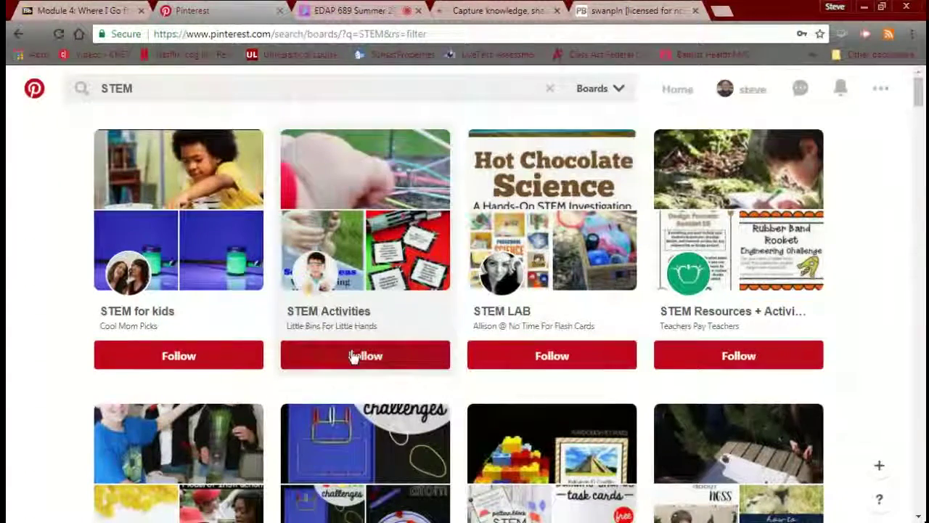
pyautogui.scroll(-1, 354, 356)
pyautogui.scroll(-1, 350, 355)
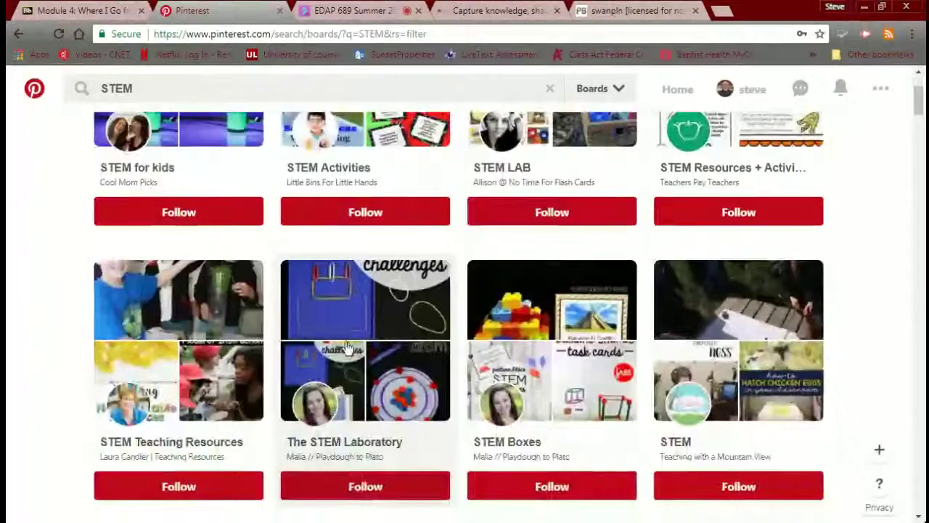
# Step: Follow the STEM Activities board, The STEM Laboratory board and a third board titled STEM farther down the results
pyautogui.click(344, 216)
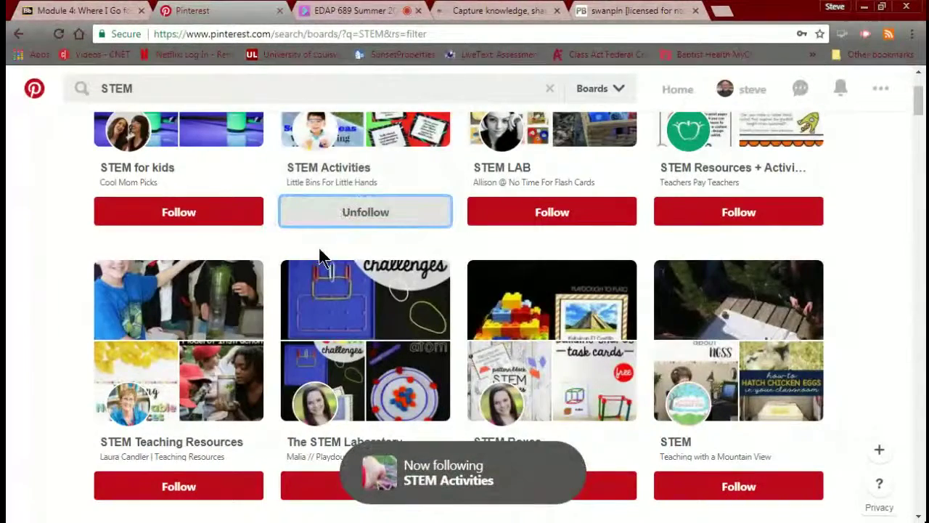
pyautogui.scroll(-2, 321, 254)
pyautogui.click(359, 343)
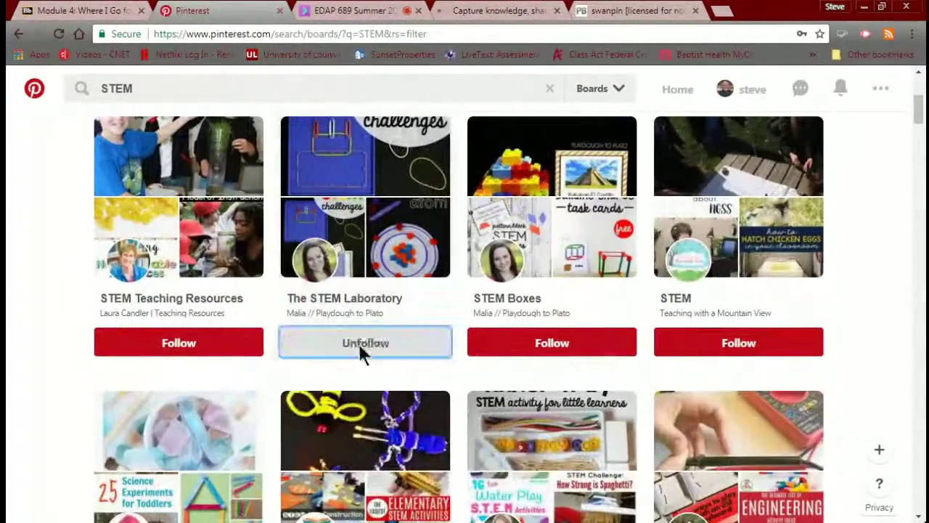
pyautogui.scroll(-1, 361, 353)
pyautogui.scroll(-5, 361, 354)
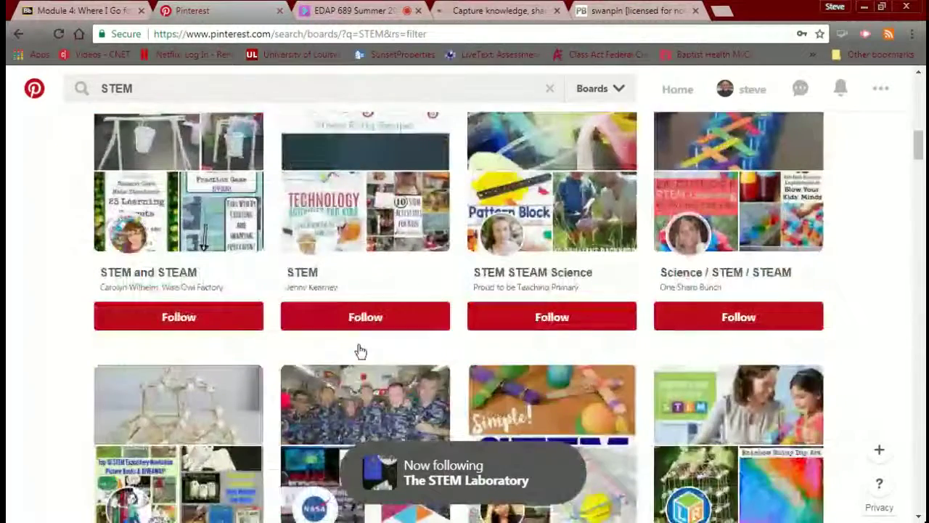
pyautogui.click(361, 326)
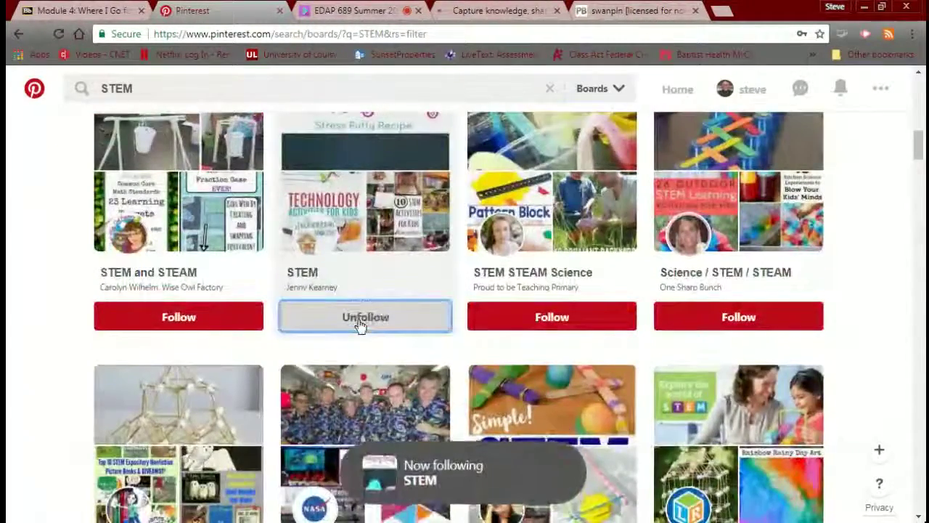
# Step: Leave the board results for the home feed and look through its first suggested pins
pyautogui.scroll(7, 361, 327)
pyautogui.scroll(3, 361, 327)
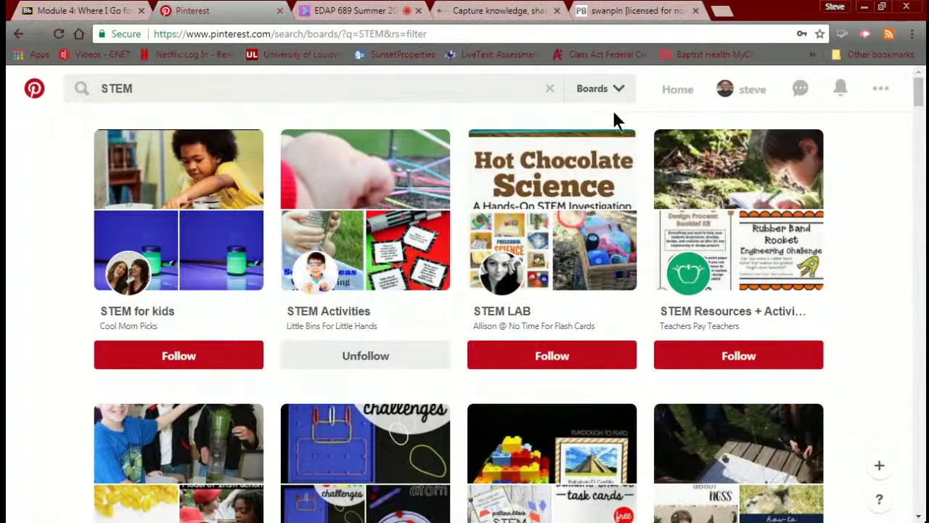
pyautogui.click(667, 98)
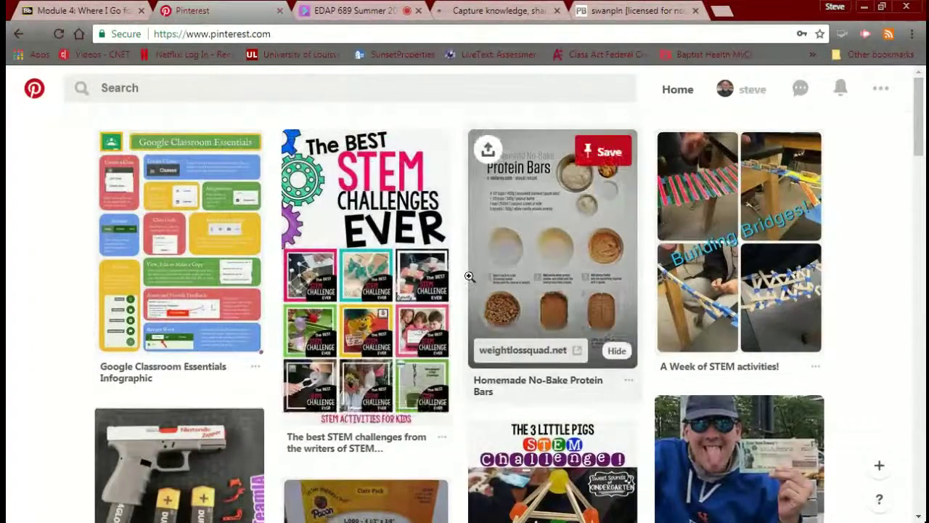
pyautogui.scroll(-2, 469, 275)
pyautogui.scroll(2, 469, 275)
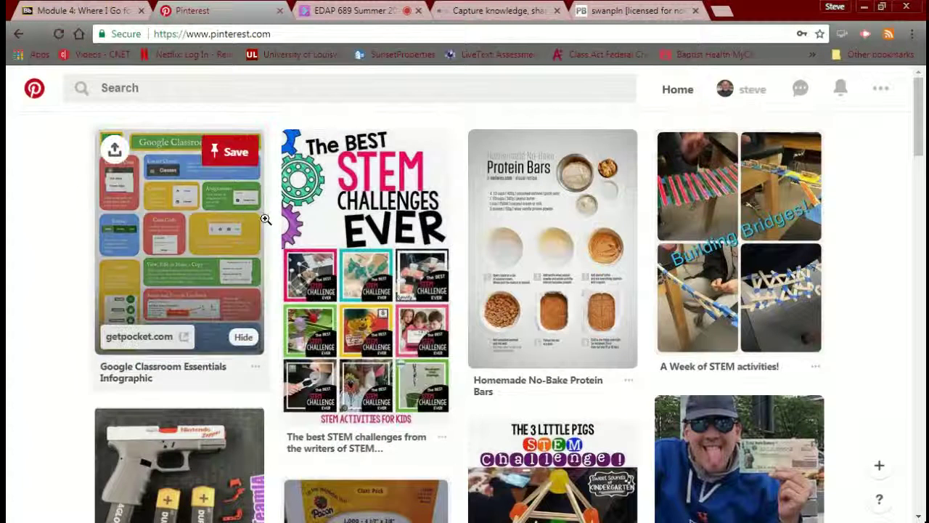
# Step: Open the Google Classroom Essentials Infographic pin and its source website, check the Blackboard page and return to the pin
pyautogui.click(205, 225)
pyautogui.click(205, 225)
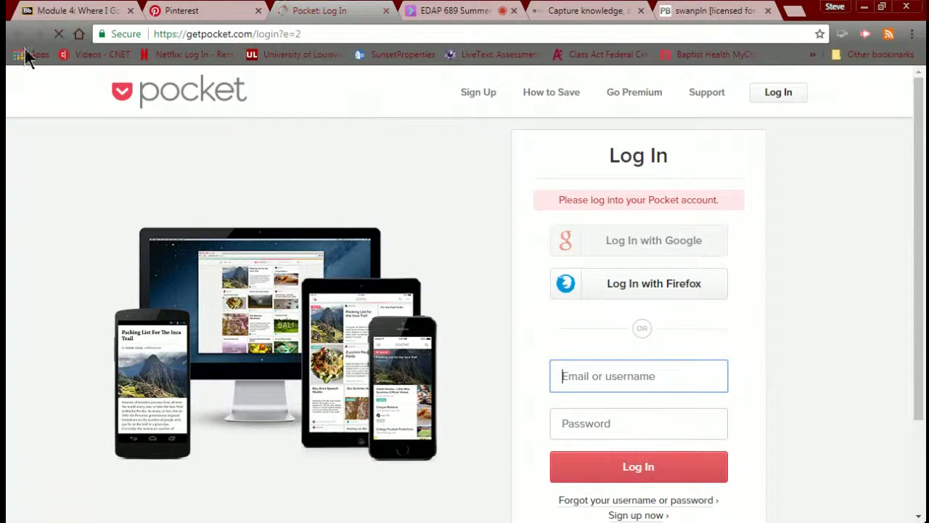
pyautogui.click(86, 12)
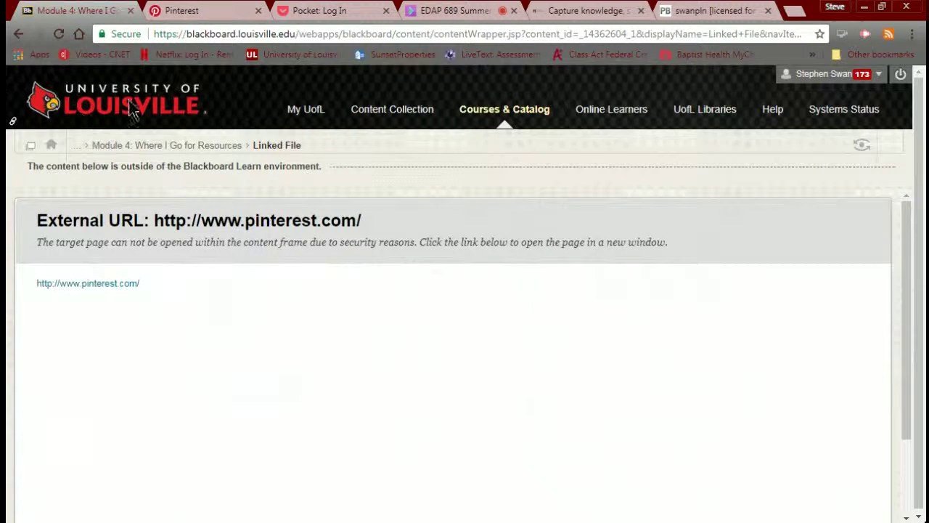
pyautogui.click(192, 20)
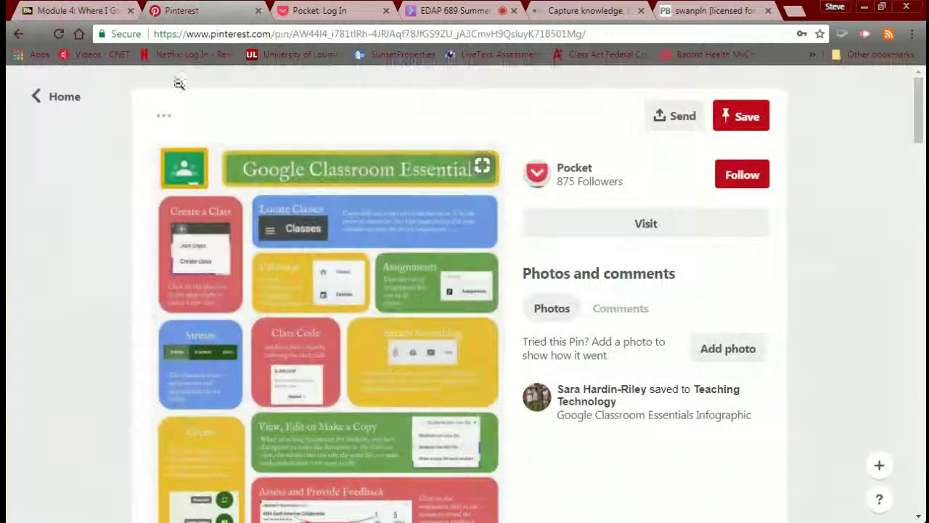
# Step: Look over the Google Classroom Essentials pin's details and follow Pocket, the account it comes from
pyautogui.scroll(-7, 554, 259)
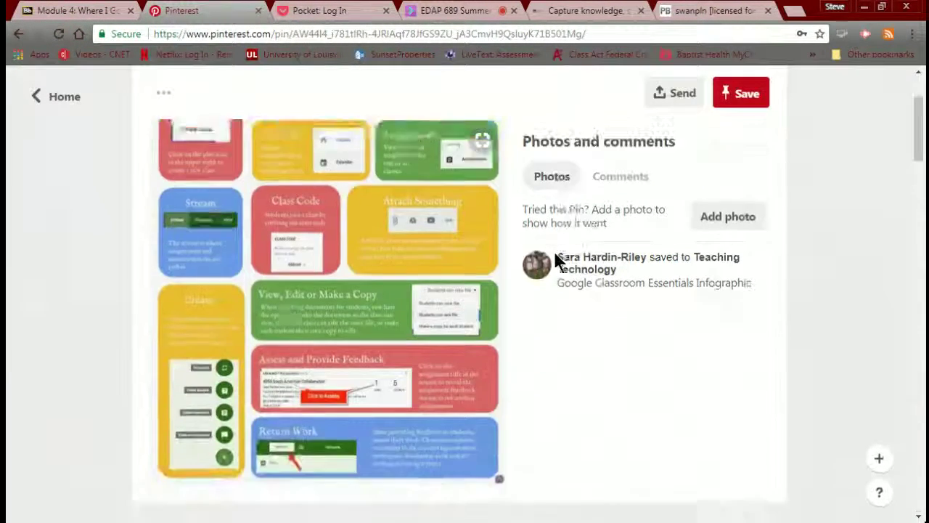
pyautogui.scroll(8, 555, 259)
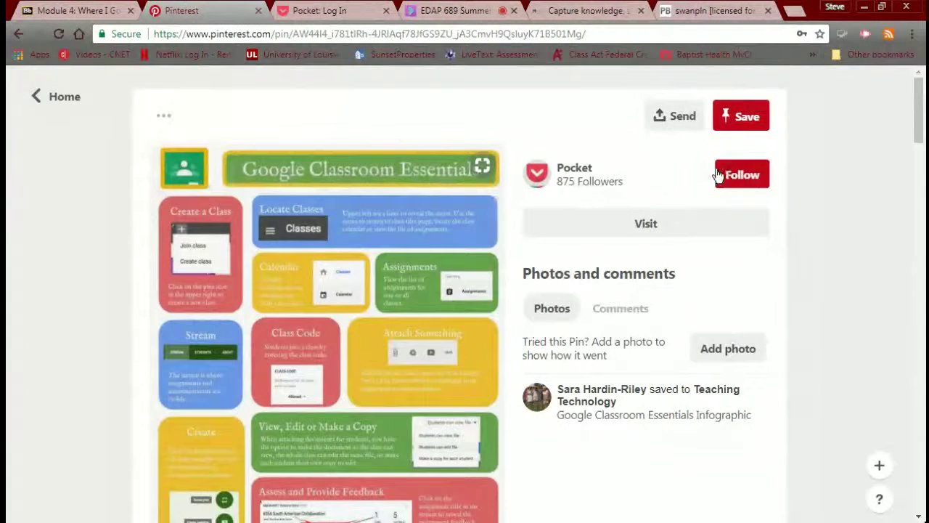
pyautogui.click(718, 174)
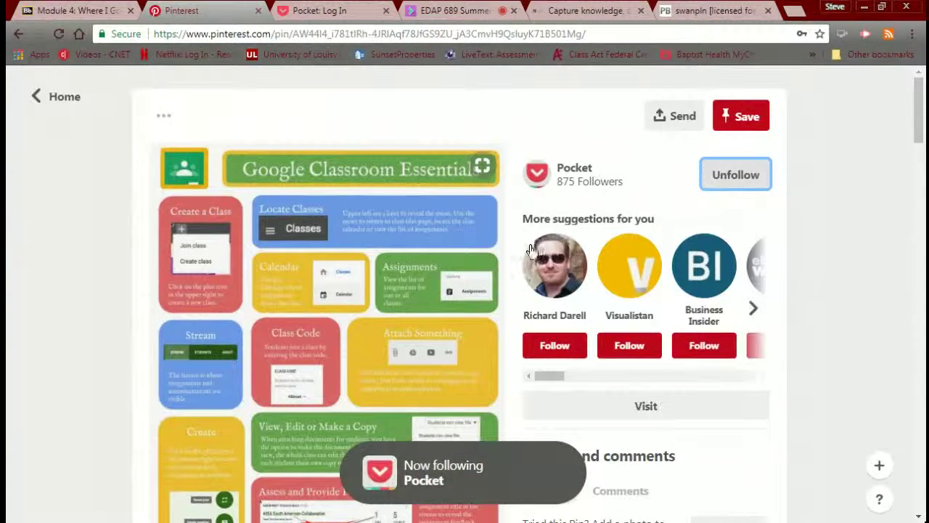
# Step: Examine the similar pins suggested below the Google Classroom Essentials pin and return to the home feed
pyautogui.scroll(-2, 528, 253)
pyautogui.scroll(-3, 528, 252)
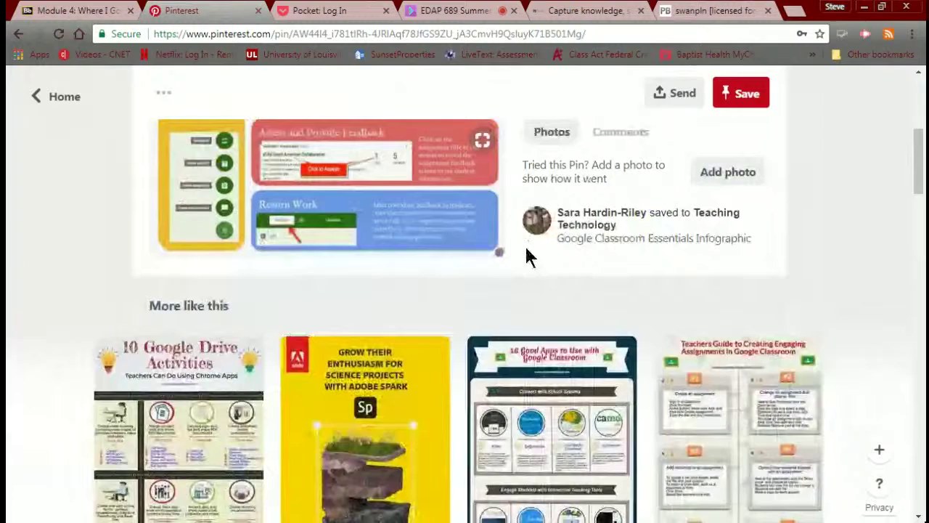
pyautogui.scroll(-2, 528, 252)
pyautogui.scroll(10, 524, 243)
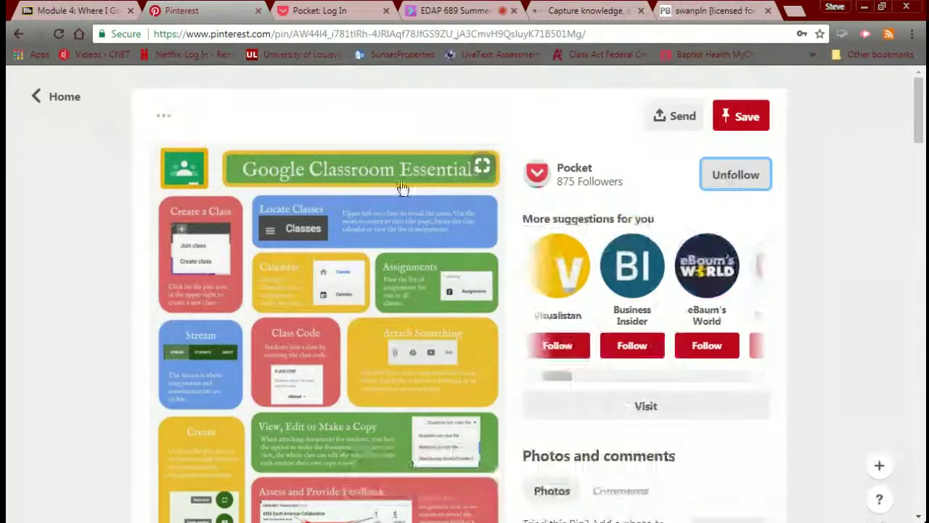
pyautogui.click(62, 106)
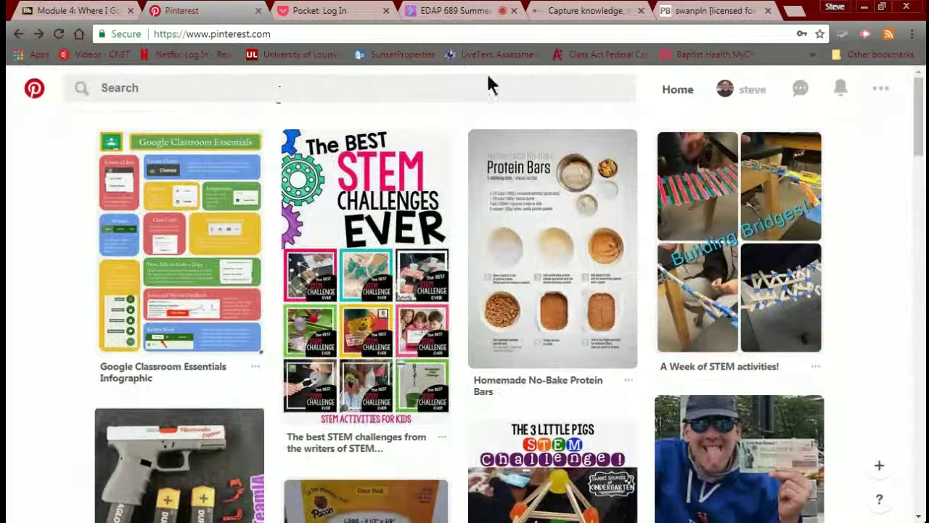
# Step: Open the account's own profile and examine its saved boards, including the secret boards section
pyautogui.click(753, 90)
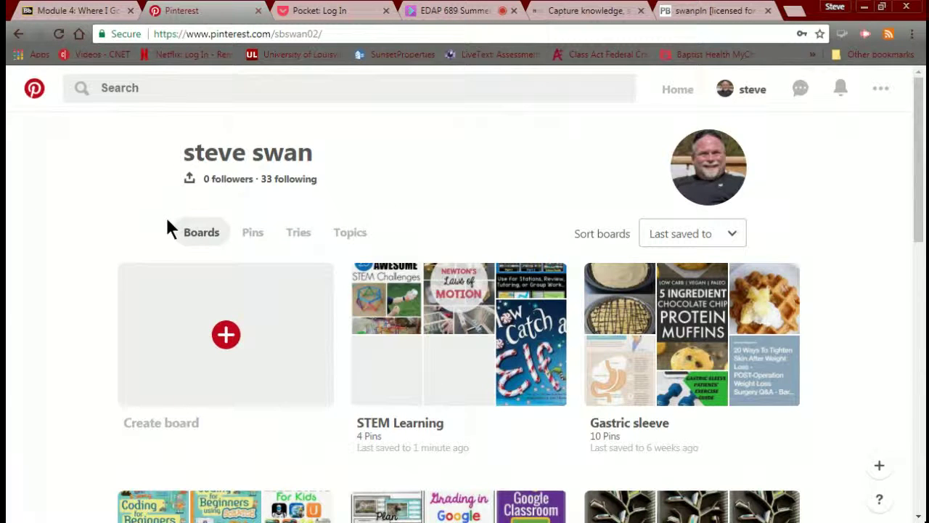
pyautogui.click(737, 89)
pyautogui.scroll(-4, 491, 360)
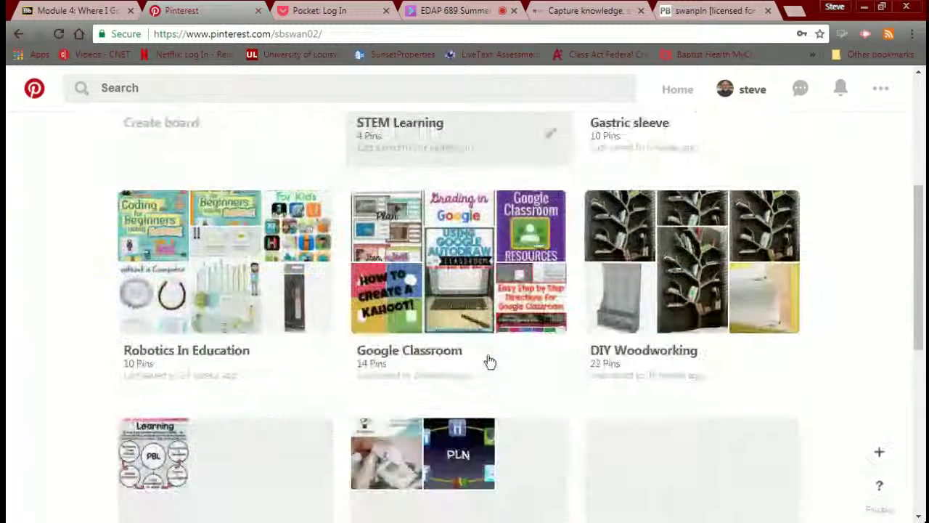
pyautogui.scroll(-6, 490, 361)
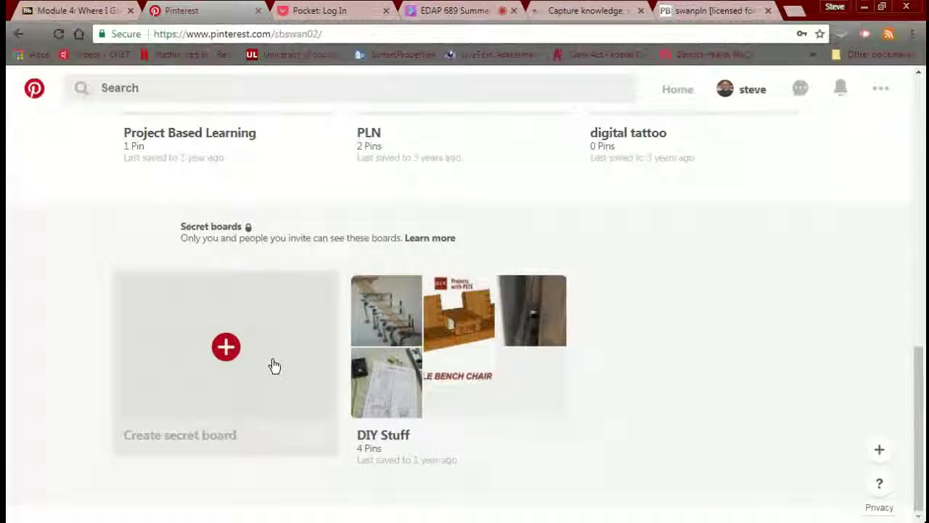
pyautogui.scroll(1, 274, 365)
pyautogui.scroll(-1, 273, 365)
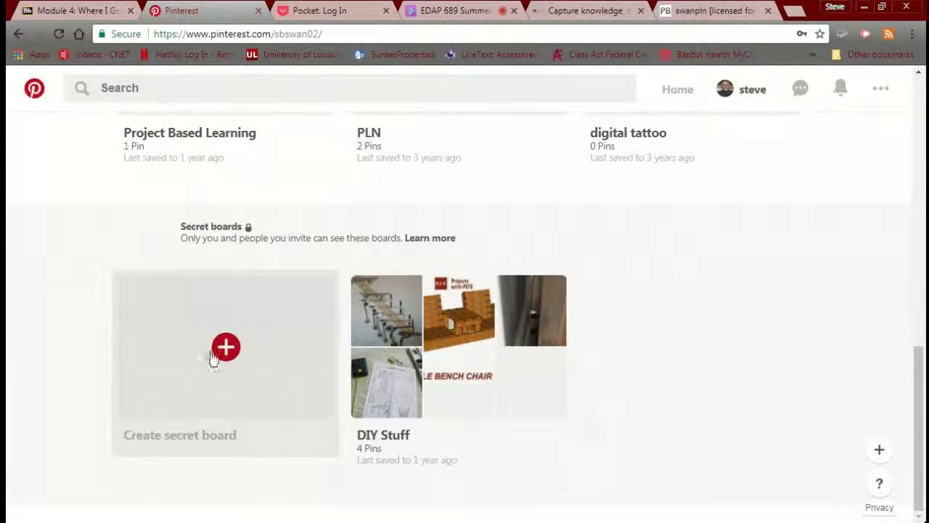
pyautogui.scroll(3, 257, 342)
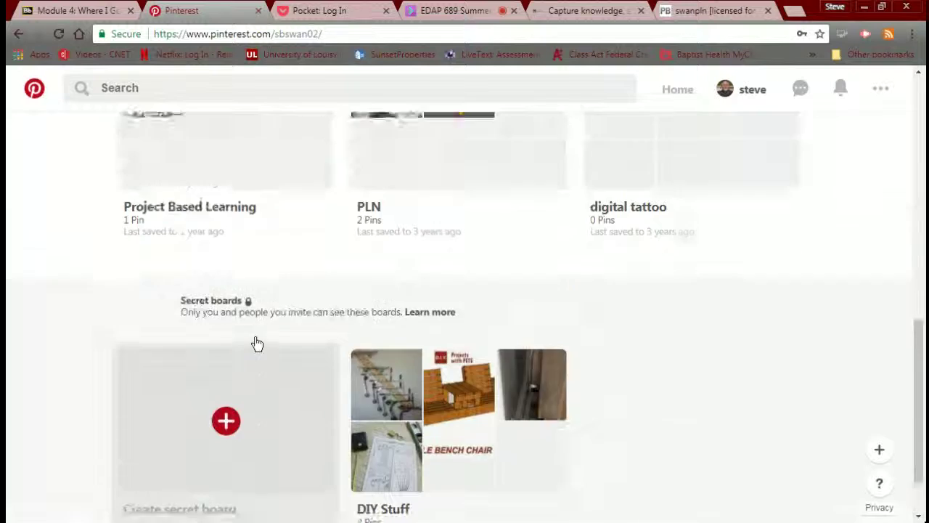
pyautogui.scroll(5, 257, 342)
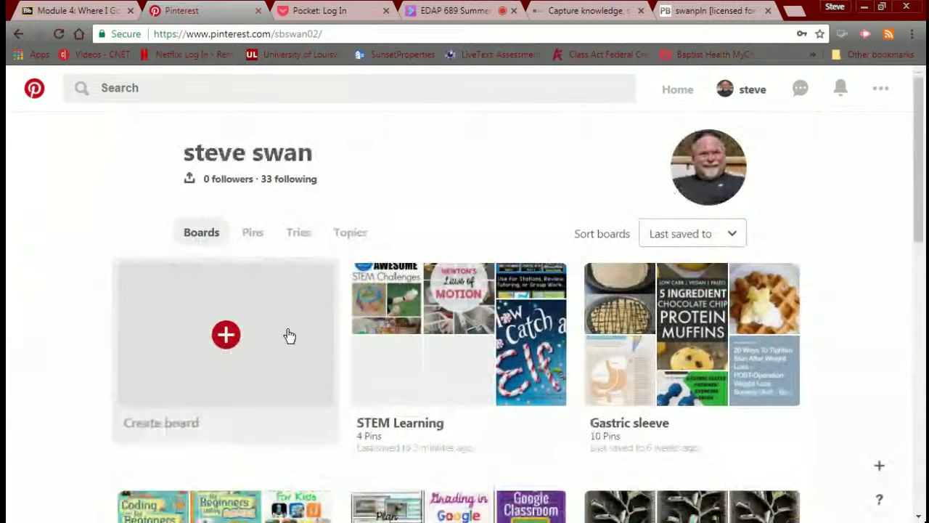
# Step: Create a board named Lego Robotics and start a new pin on it
pyautogui.click(226, 335)
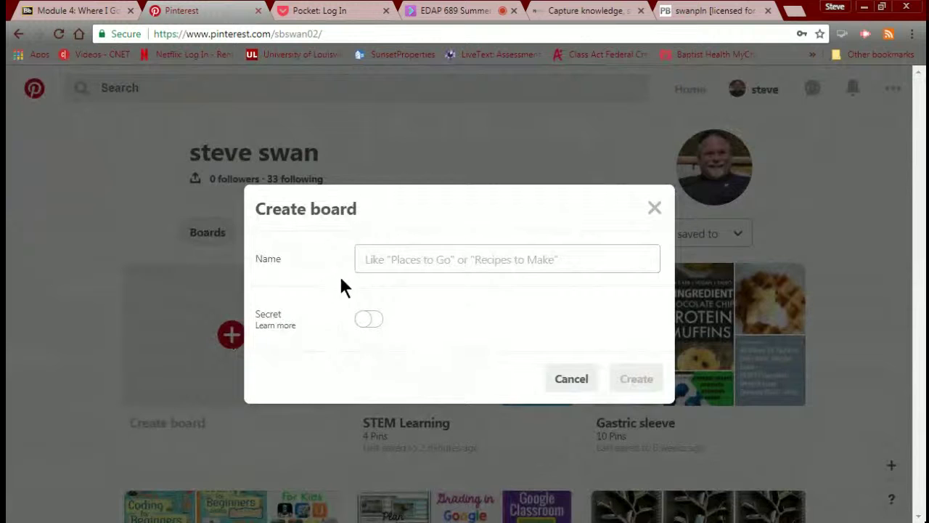
pyautogui.click(383, 255)
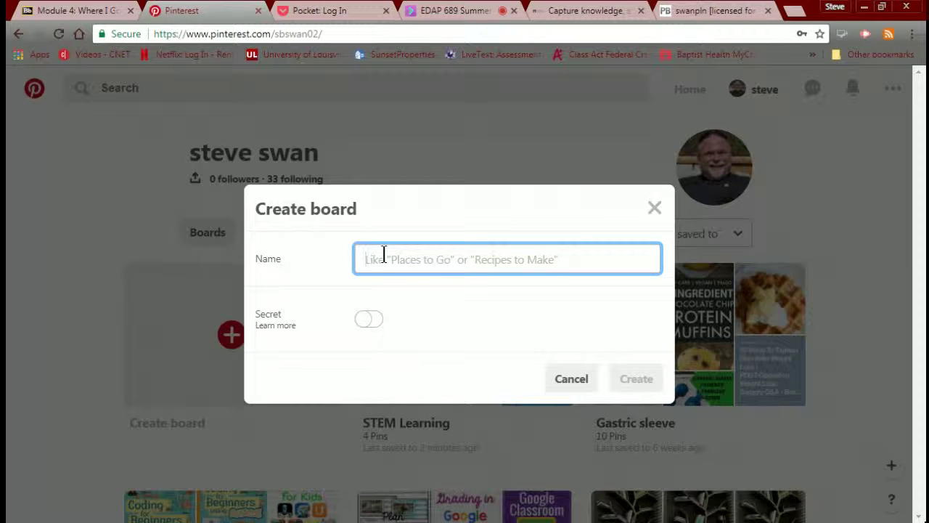
pyautogui.write('Lego Robotics')
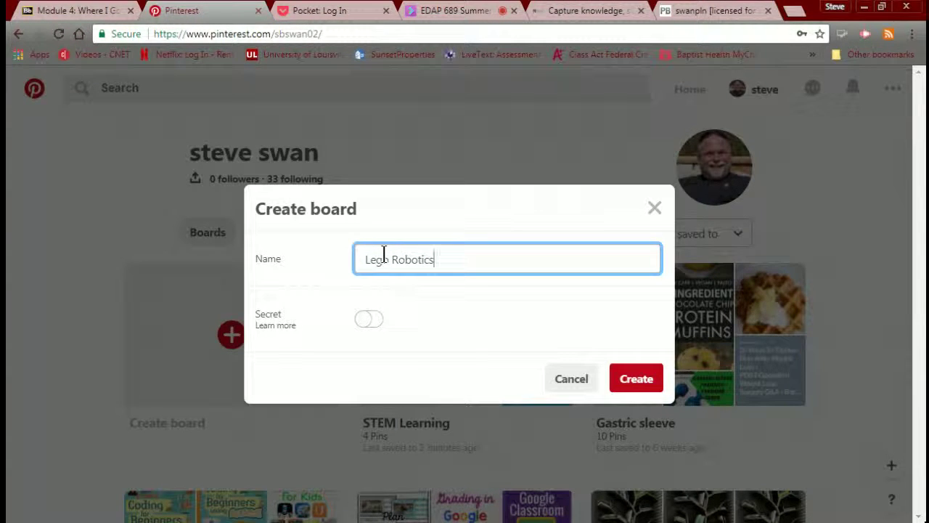
pyautogui.click(646, 386)
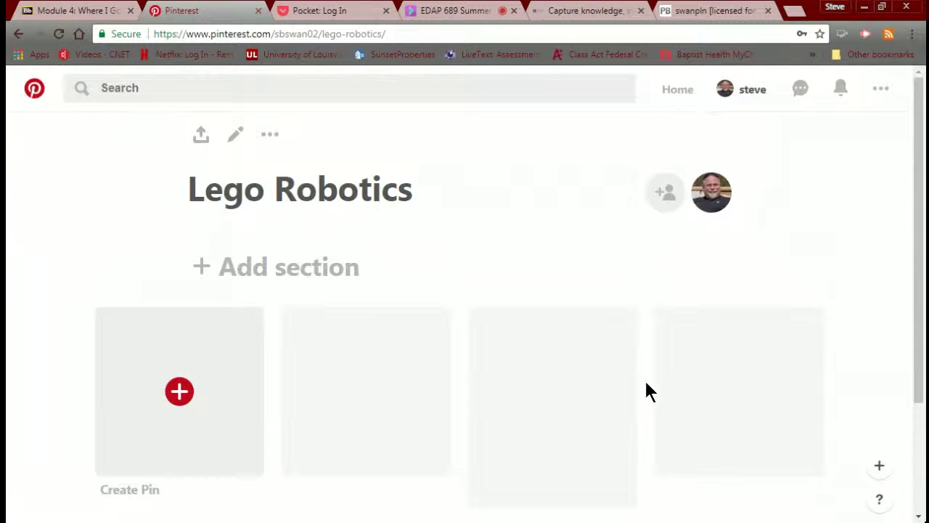
pyautogui.scroll(-1, 413, 363)
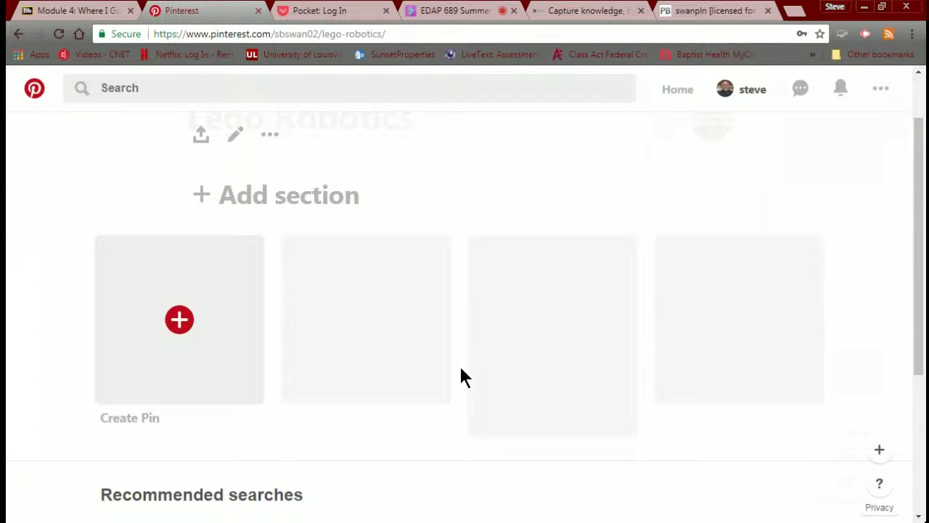
pyautogui.click(179, 319)
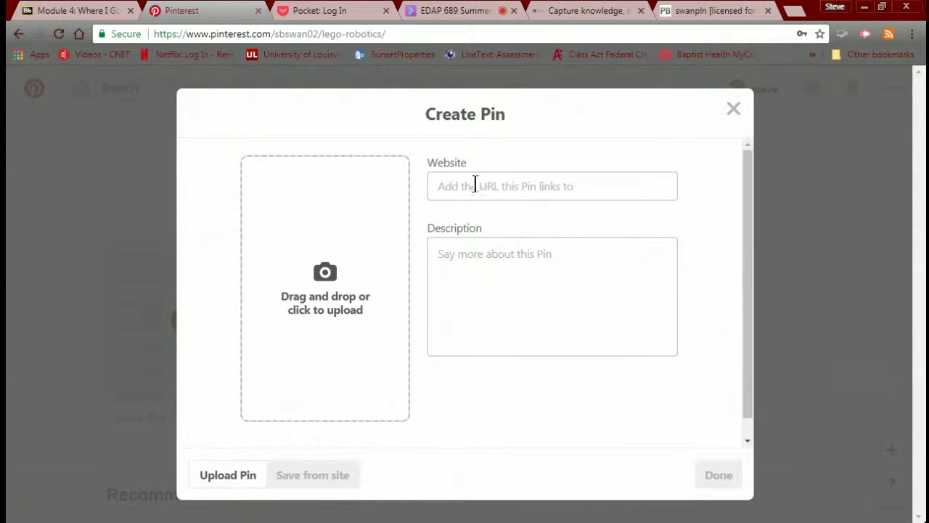
# Step: Search the web for RCX in a new browser tab, open the Radio Control Expo site and copy its address
pyautogui.click(793, 11)
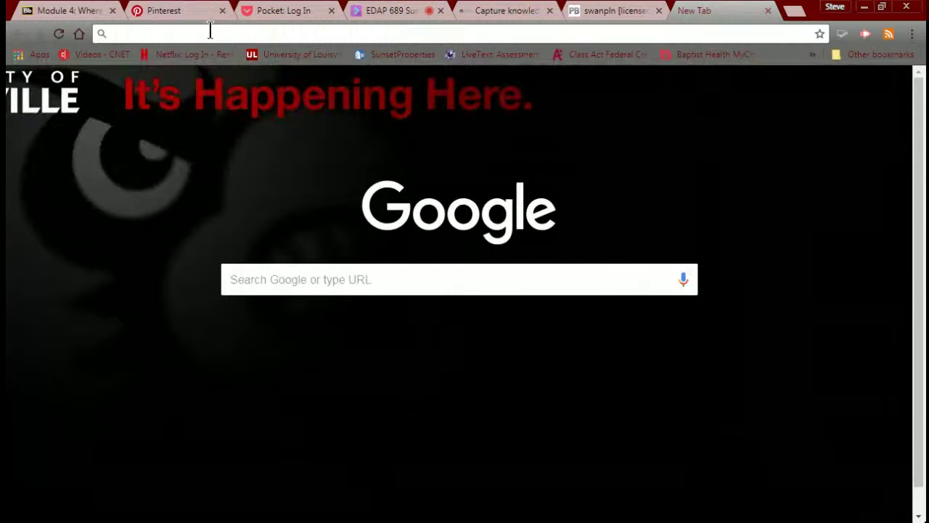
pyautogui.write('RCX')
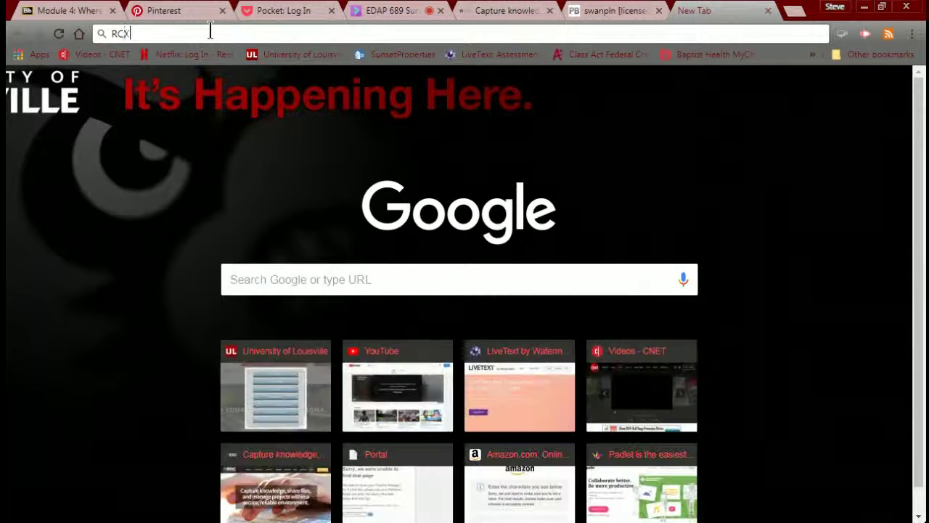
pyautogui.press('Return')
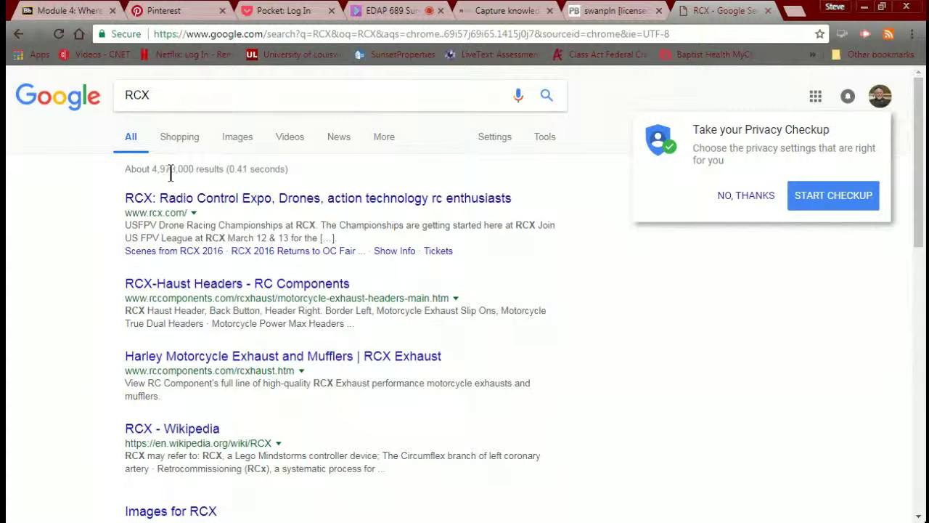
pyautogui.click(188, 200)
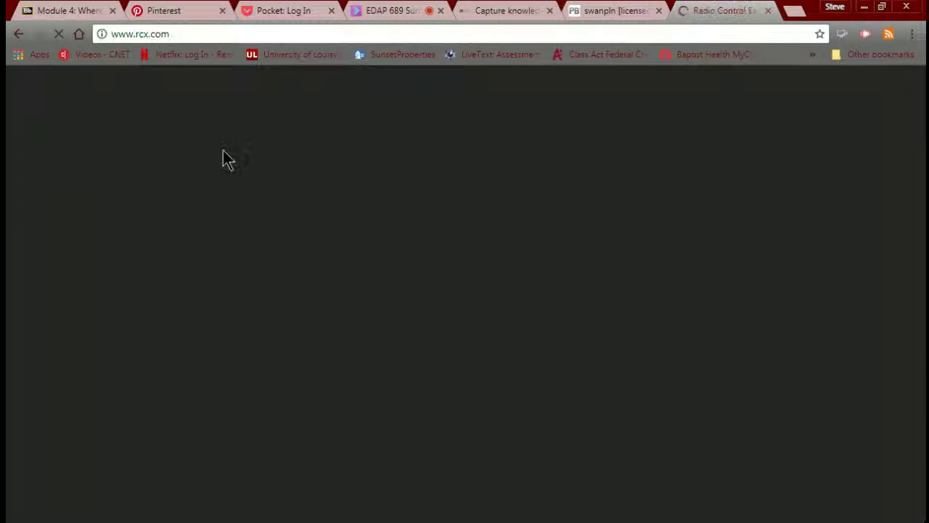
pyautogui.click(186, 33)
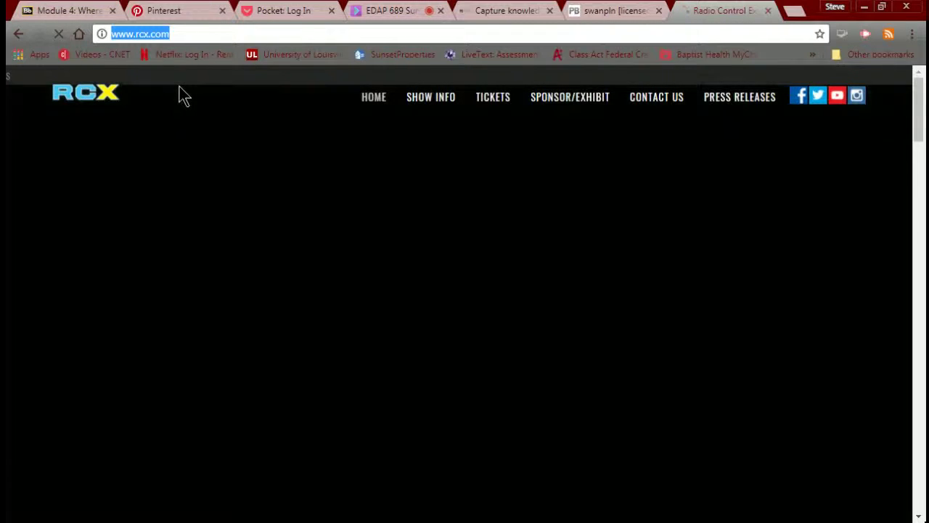
pyautogui.click(190, 10)
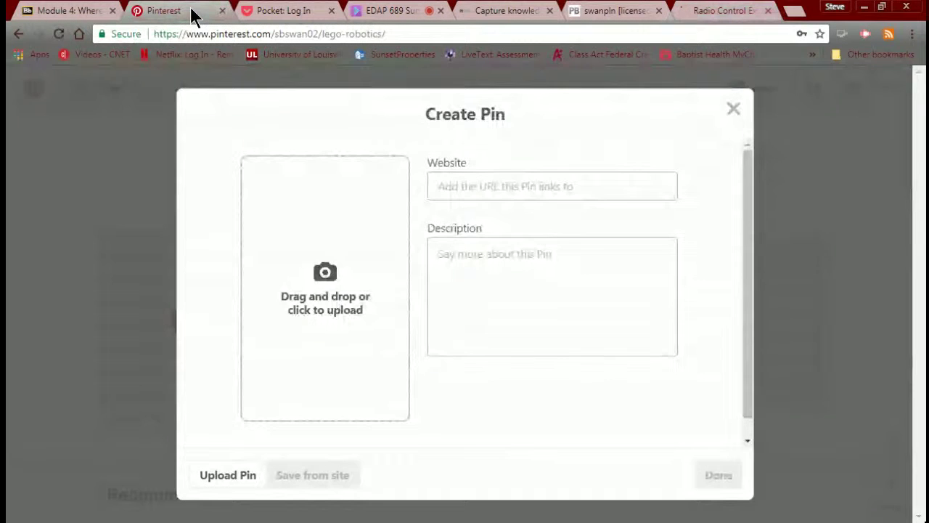
pyautogui.click(439, 186)
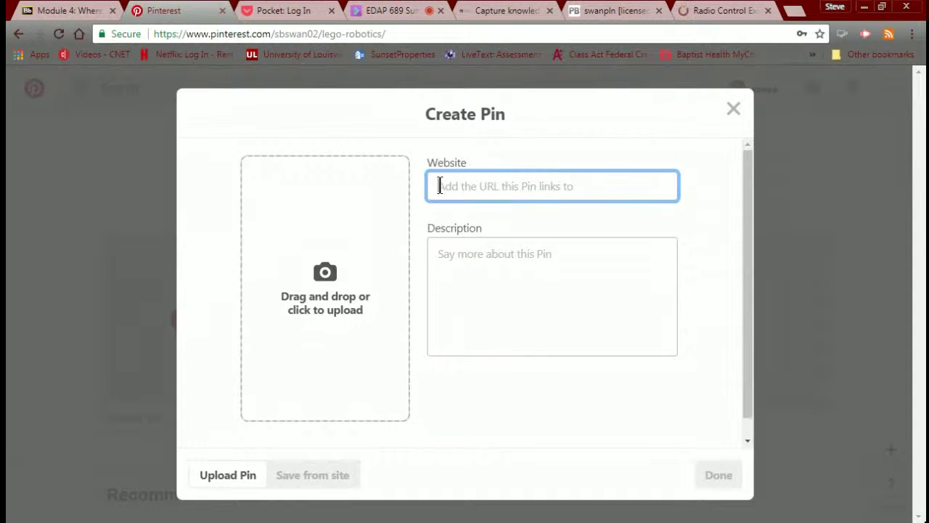
pyautogui.write('http://www.rcx.com/')
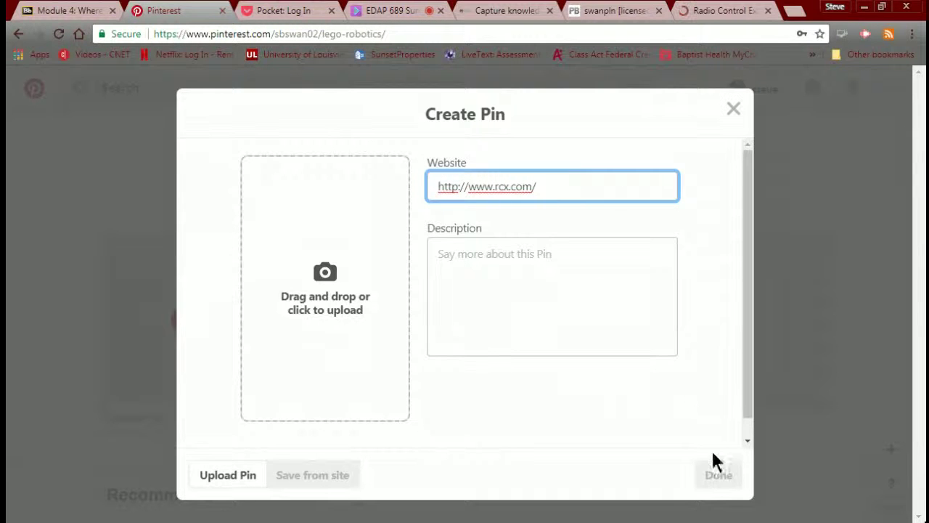
pyautogui.click(513, 262)
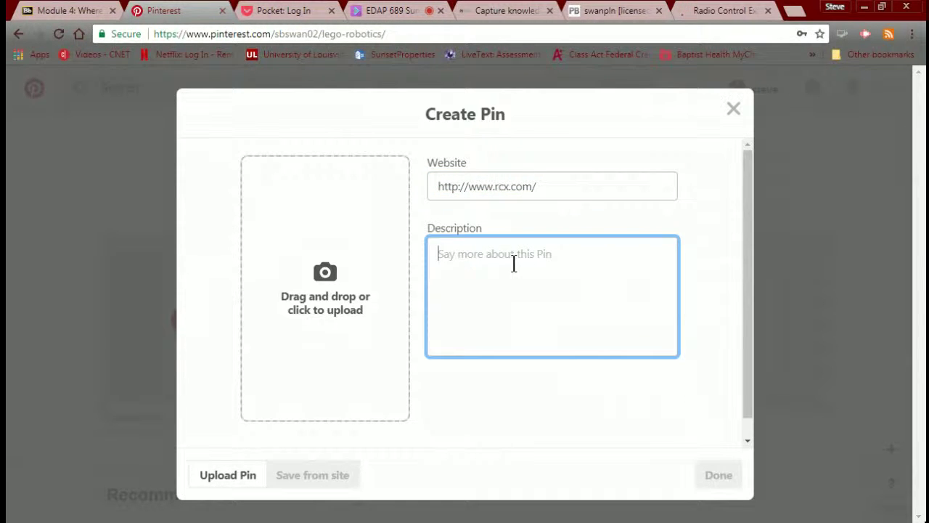
pyautogui.write('RC')
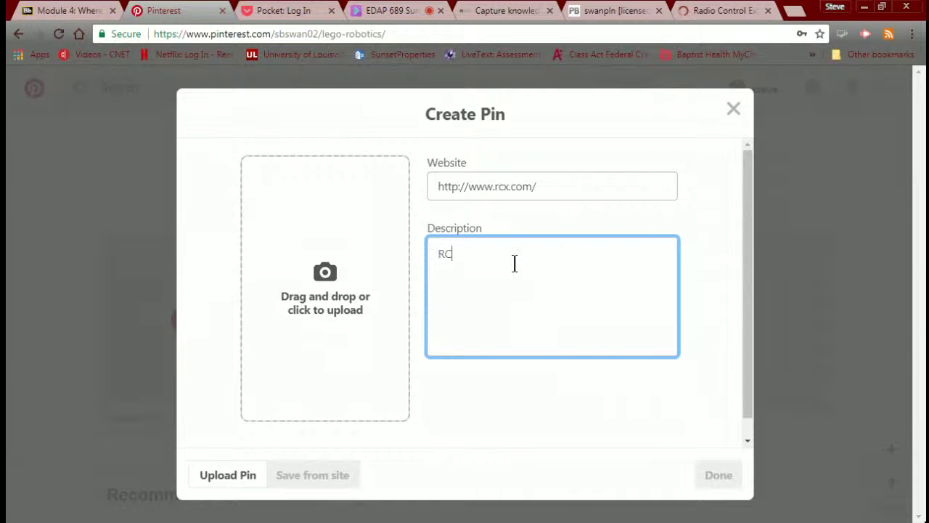
pyautogui.write('X Info')
pyautogui.click(715, 479)
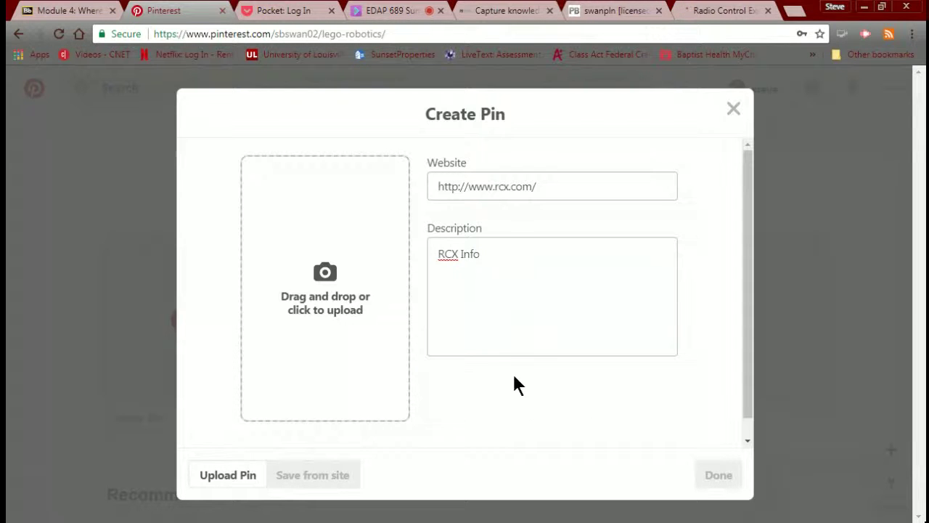
# Step: Upload a koala picture for the RCX Info pin, submit it and look through the boards offered for saving it
pyautogui.click(341, 311)
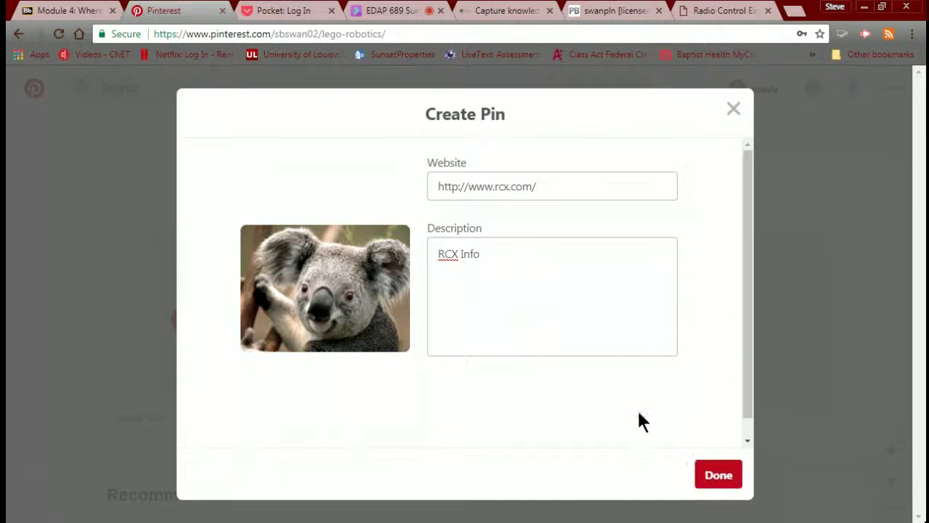
pyautogui.click(713, 474)
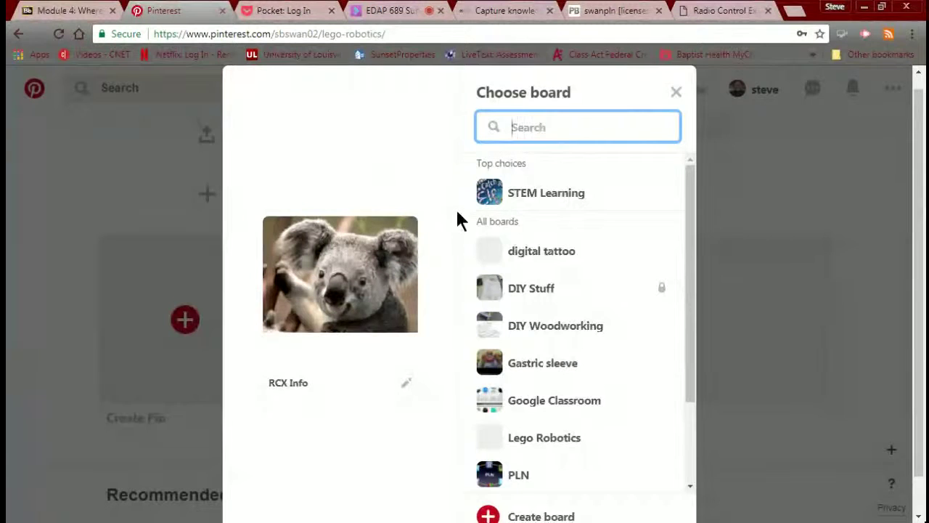
pyautogui.scroll(-5, 528, 226)
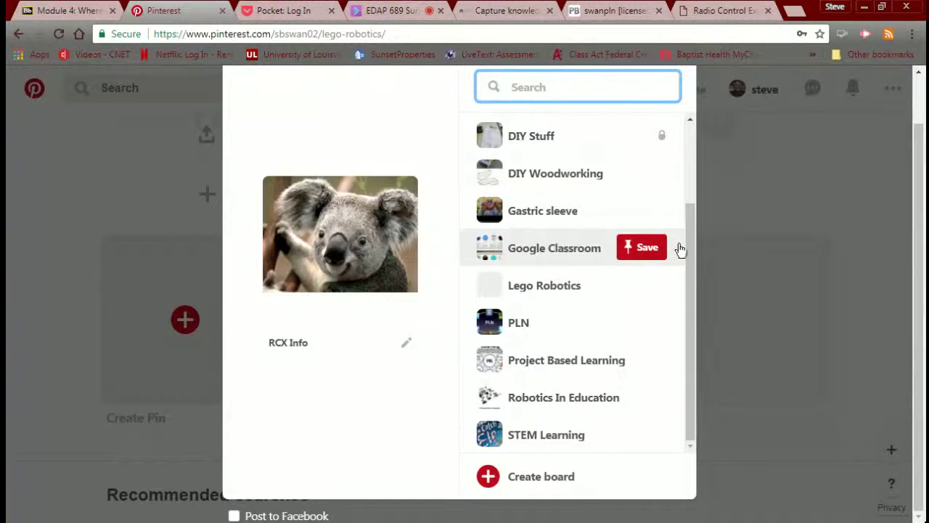
pyautogui.moveTo(689, 251); pyautogui.dragTo(683, 149)
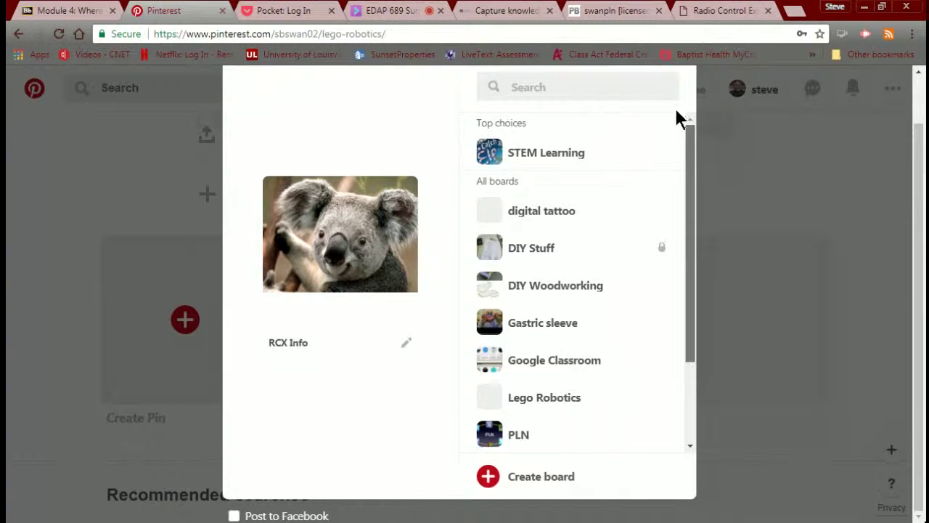
pyautogui.scroll(-3, 656, 416)
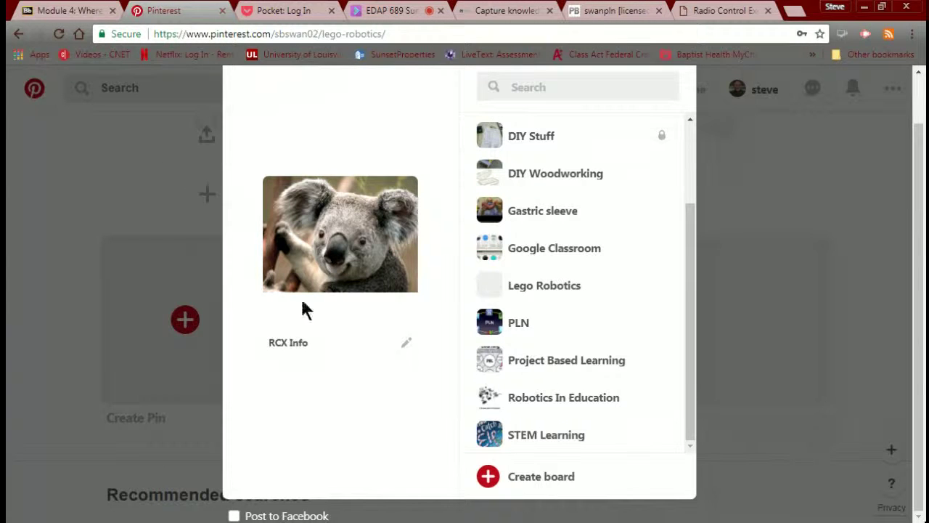
pyautogui.click(291, 344)
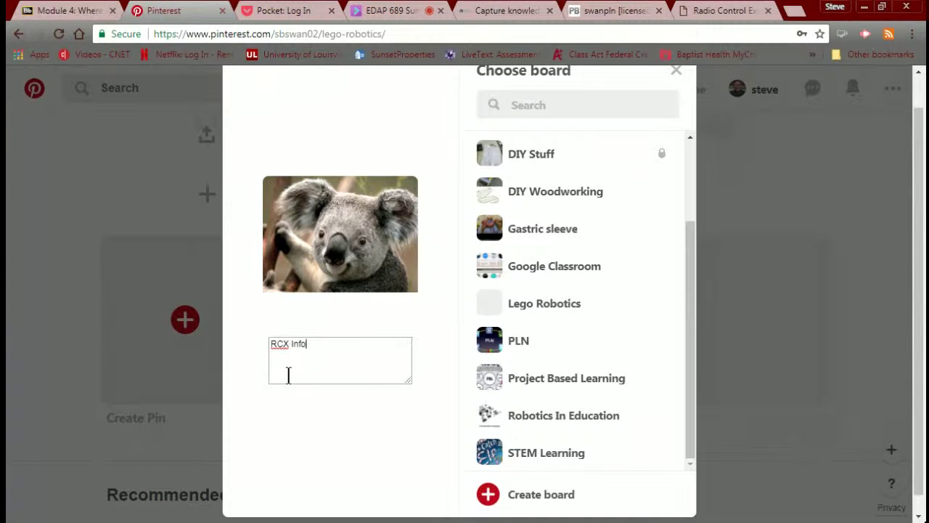
pyautogui.scroll(-1, 382, 365)
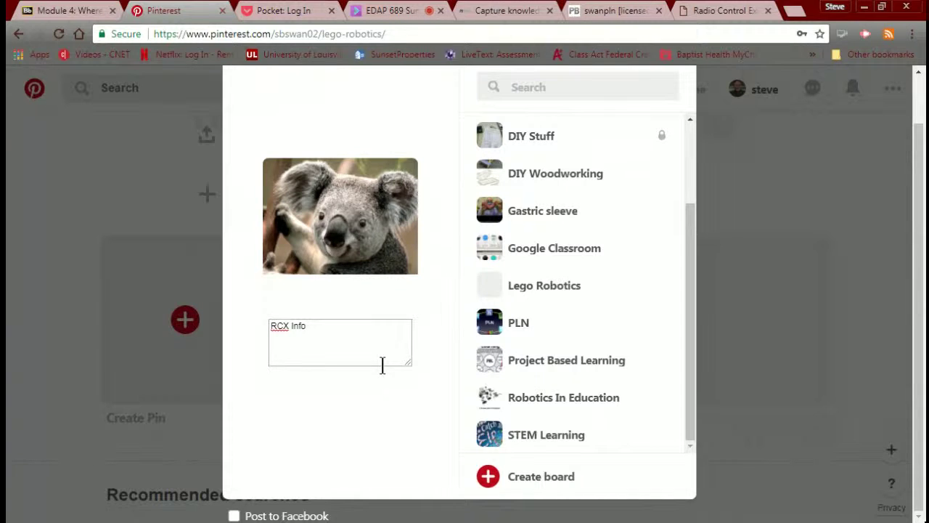
pyautogui.click(492, 479)
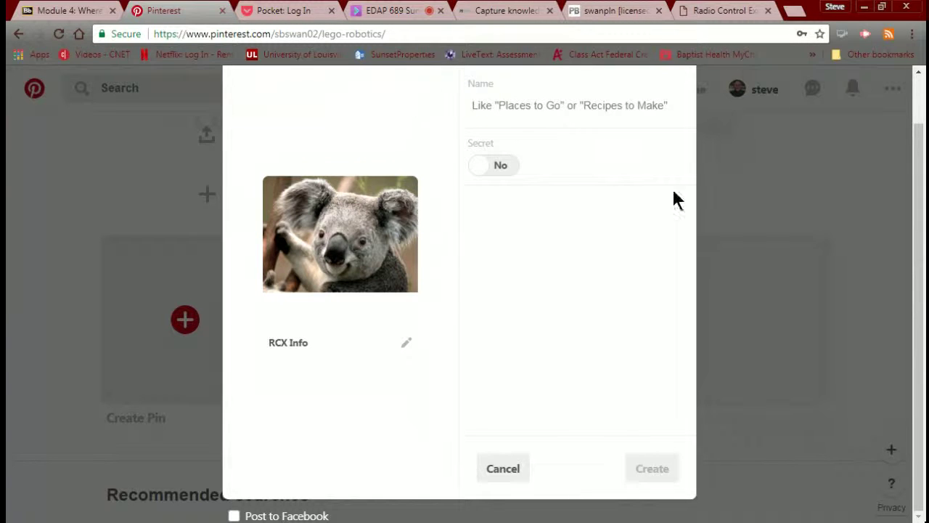
pyautogui.click(19, 35)
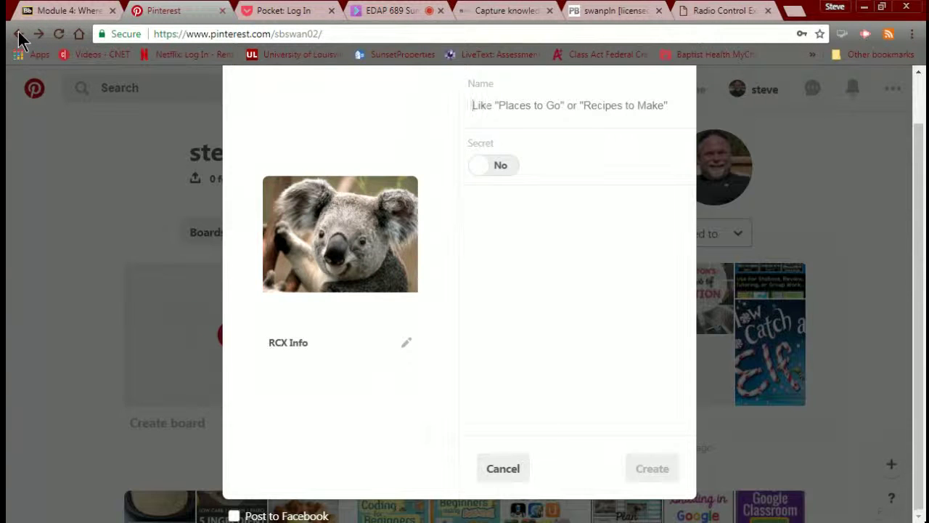
pyautogui.click(19, 35)
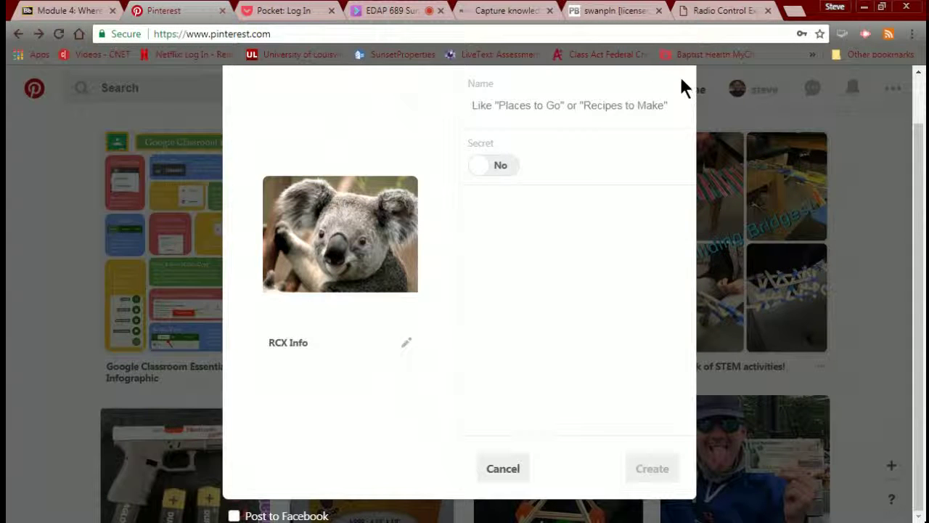
pyautogui.click(498, 468)
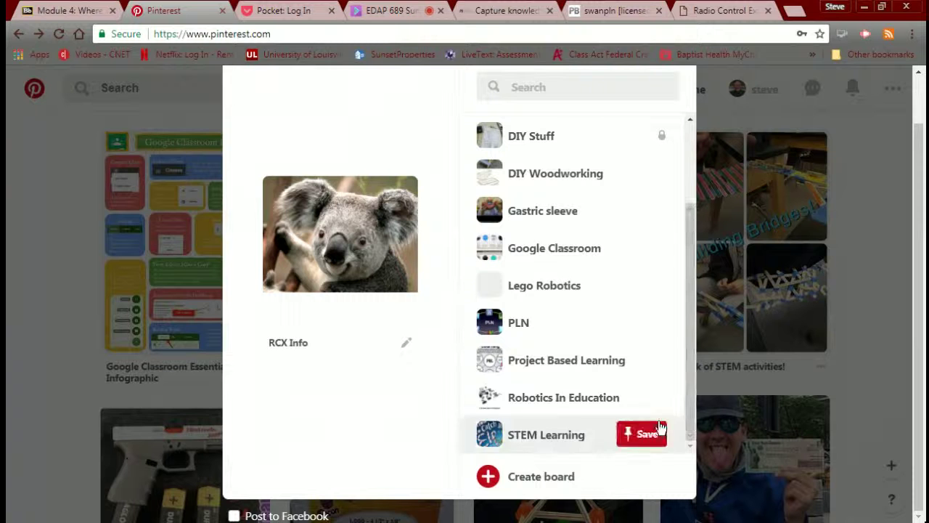
# Step: Return to the STEM pin search results and close the board selection without saving the RCX Info pin
pyautogui.click(18, 36)
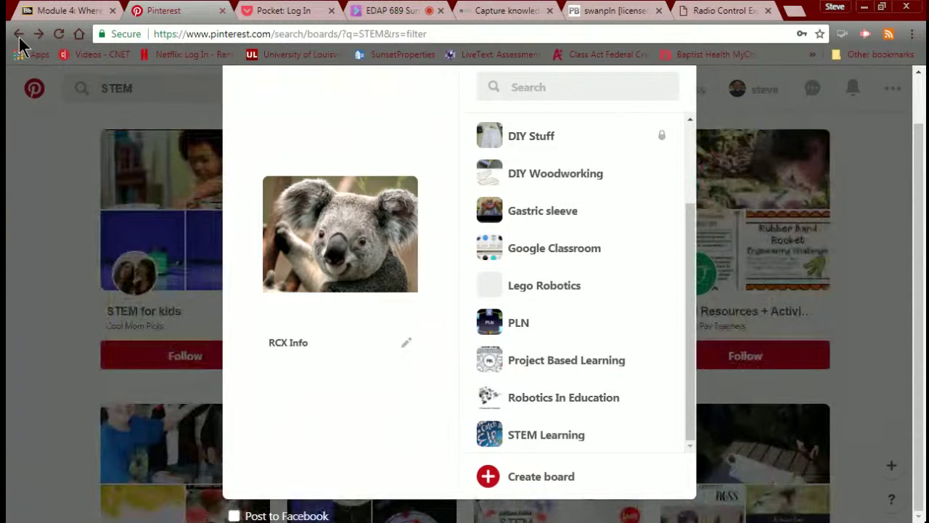
pyautogui.click(19, 36)
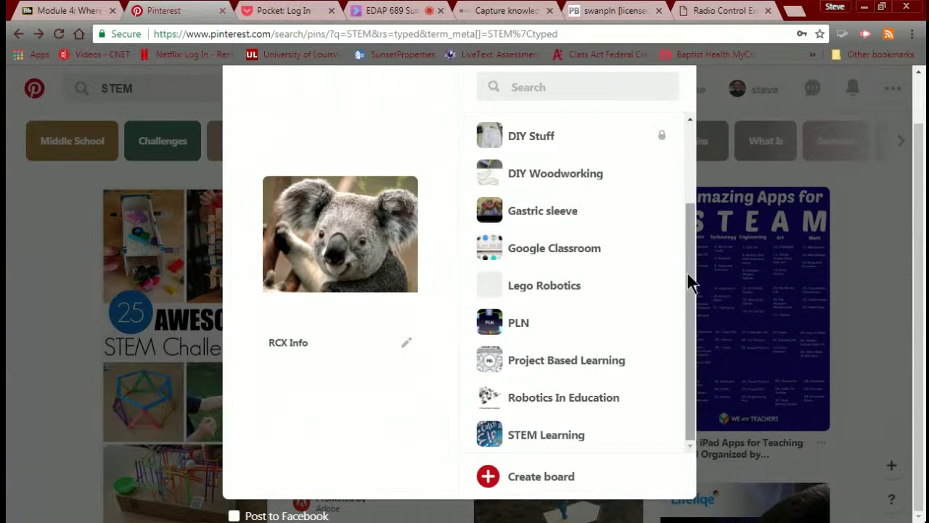
pyautogui.moveTo(690, 281); pyautogui.dragTo(699, 163)
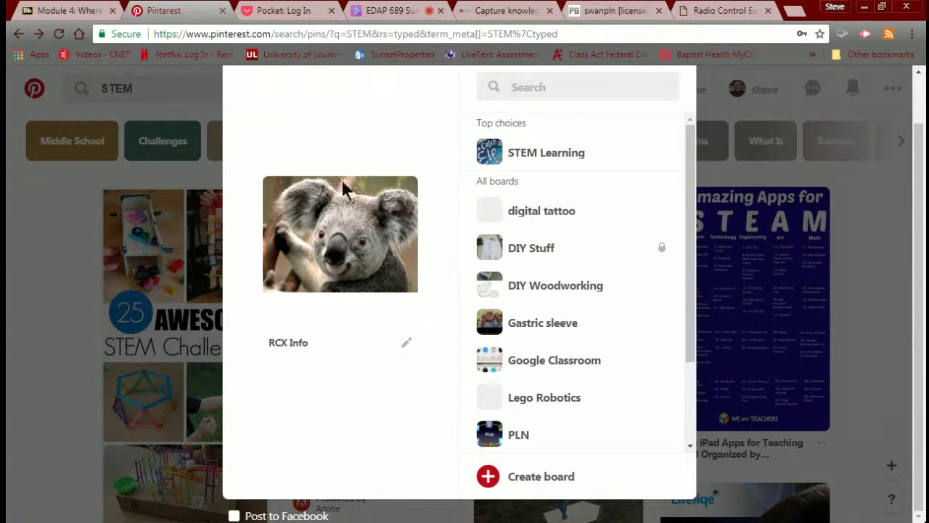
pyautogui.doubleClick(811, 17)
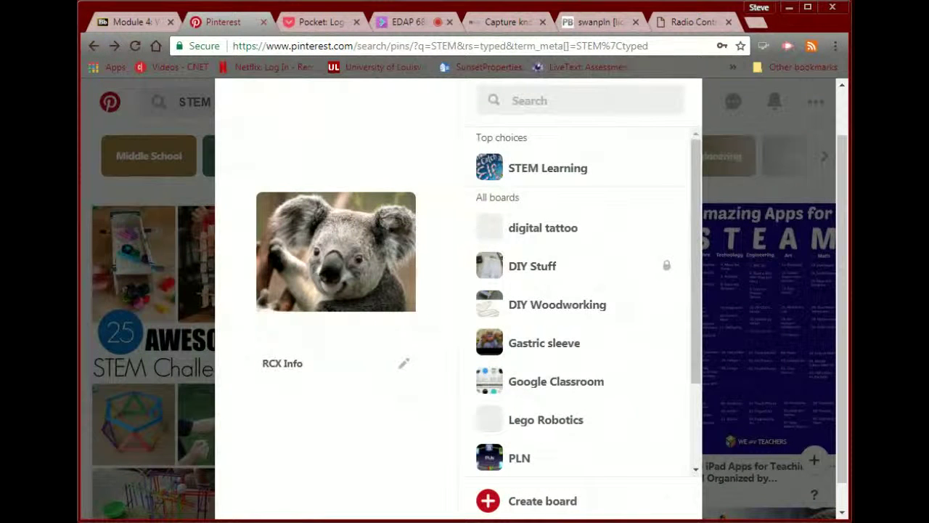
pyautogui.doubleClick(767, 25)
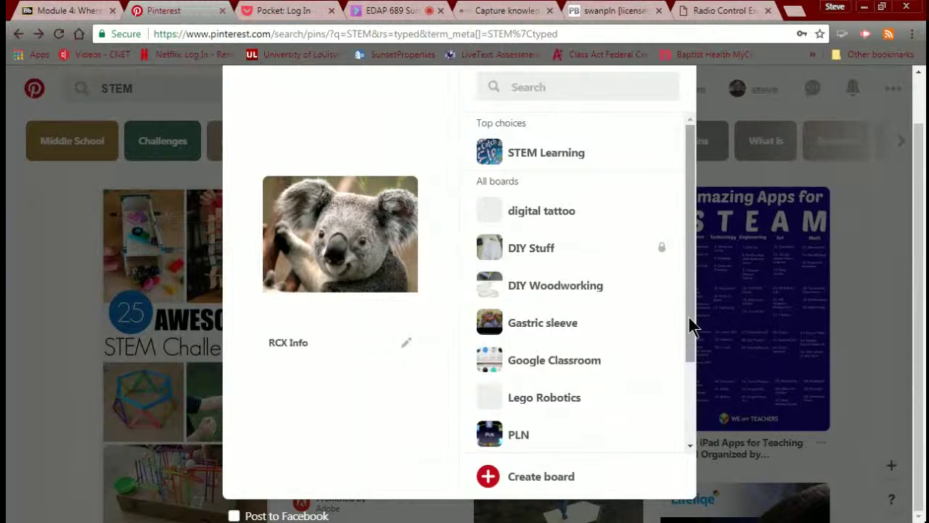
pyautogui.moveTo(687, 320); pyautogui.dragTo(675, 434)
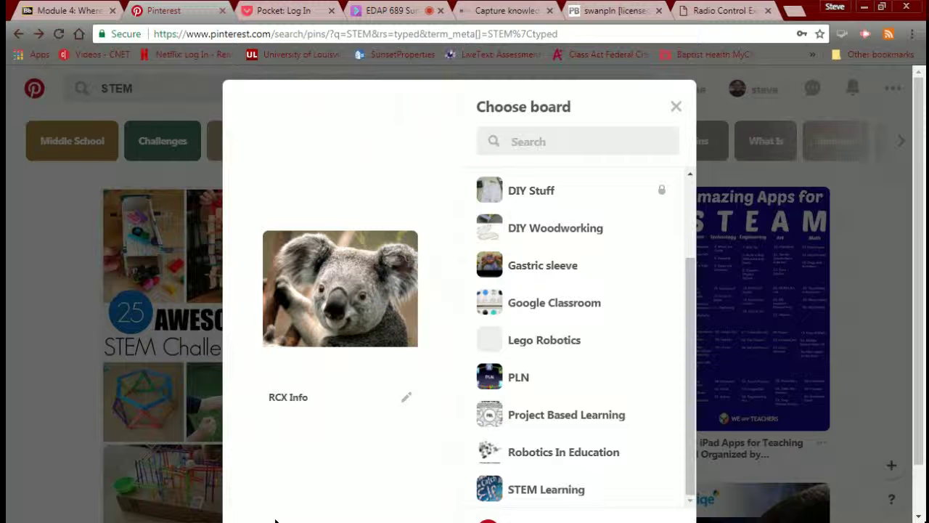
pyautogui.click(564, 518)
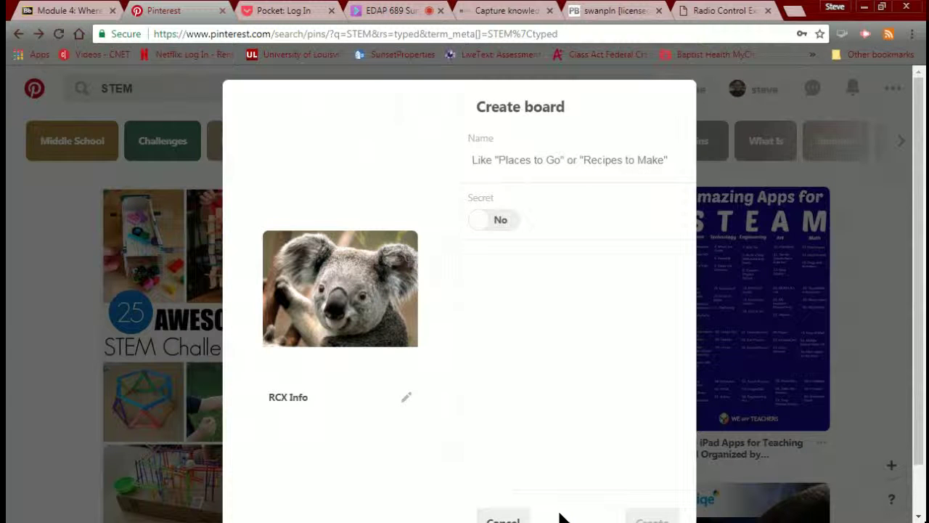
pyautogui.click(502, 520)
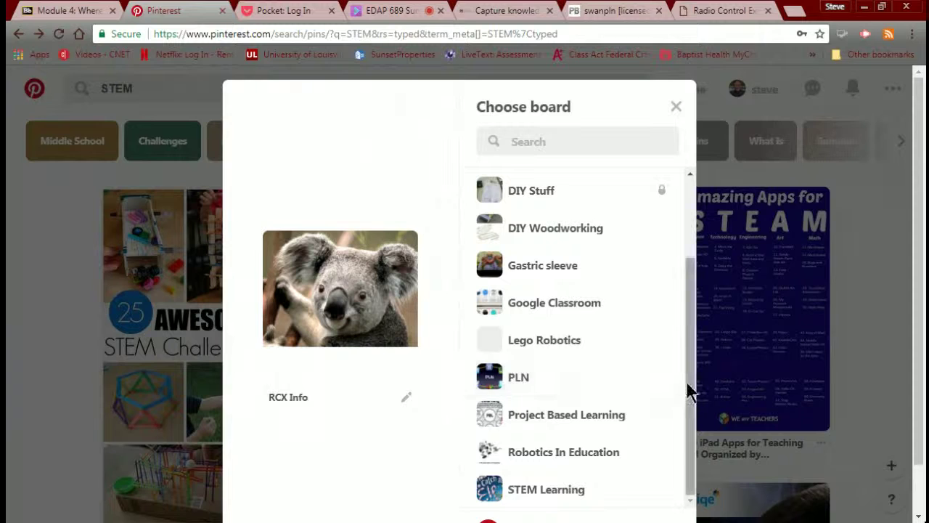
pyautogui.click(677, 106)
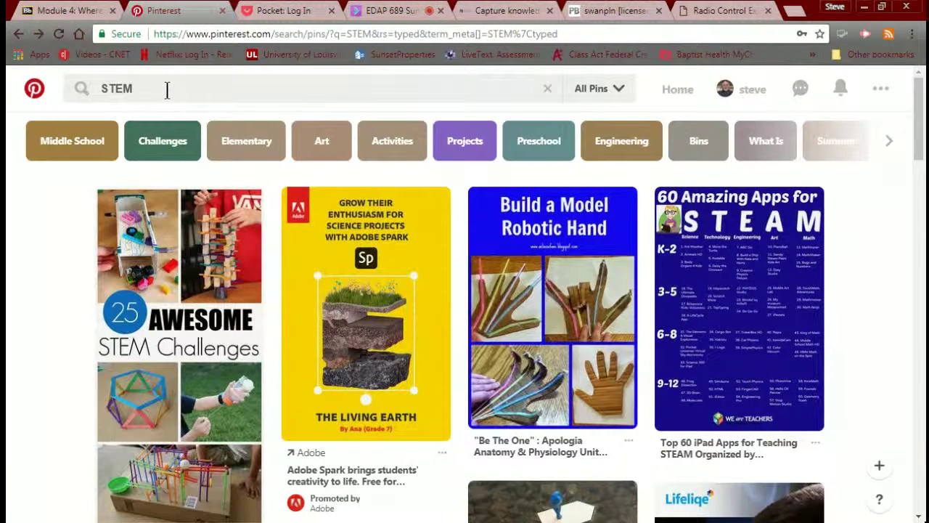
# Step: Save the 25 Awesome STEM Challenges pin to the STEM Learning board and return to the search results
pyautogui.click(178, 303)
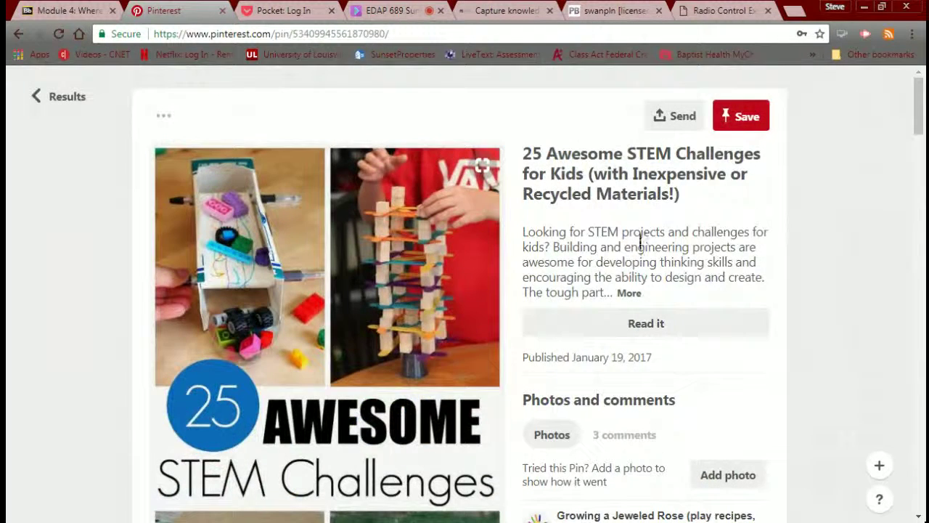
pyautogui.click(738, 114)
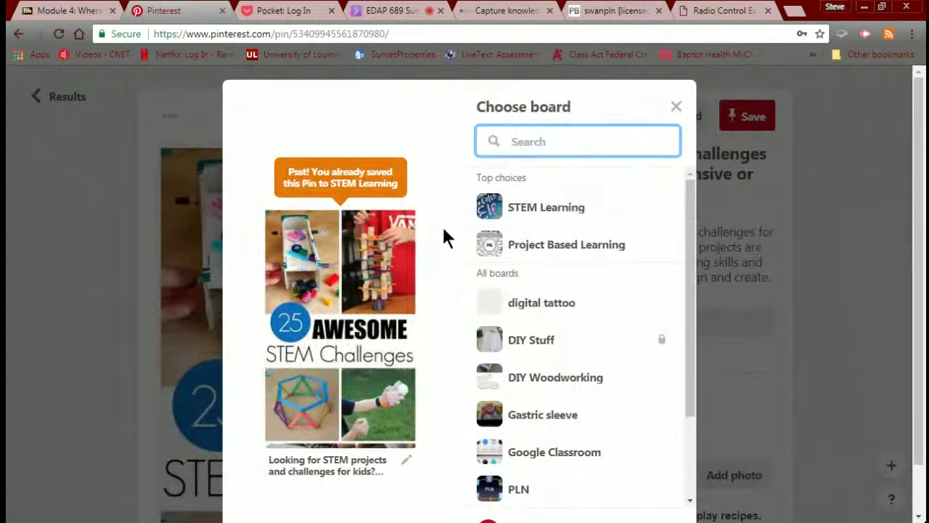
pyautogui.click(517, 212)
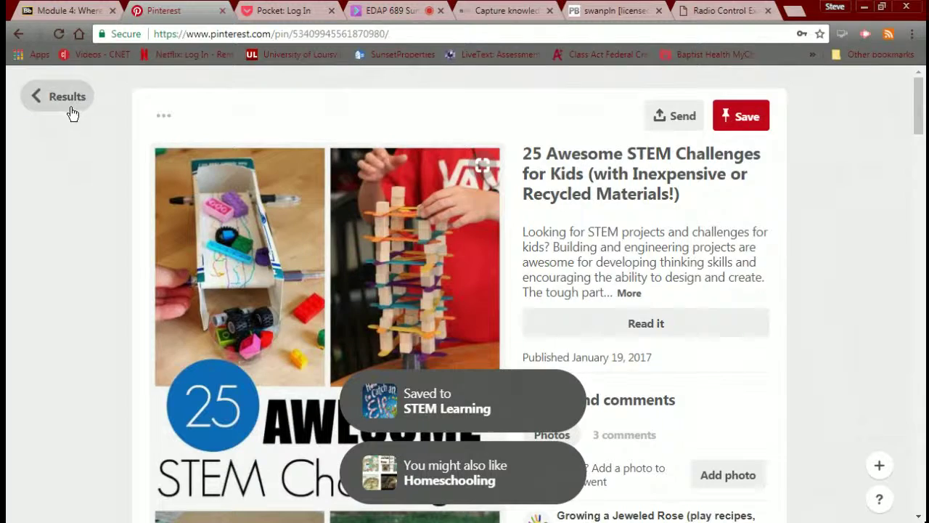
pyautogui.click(67, 103)
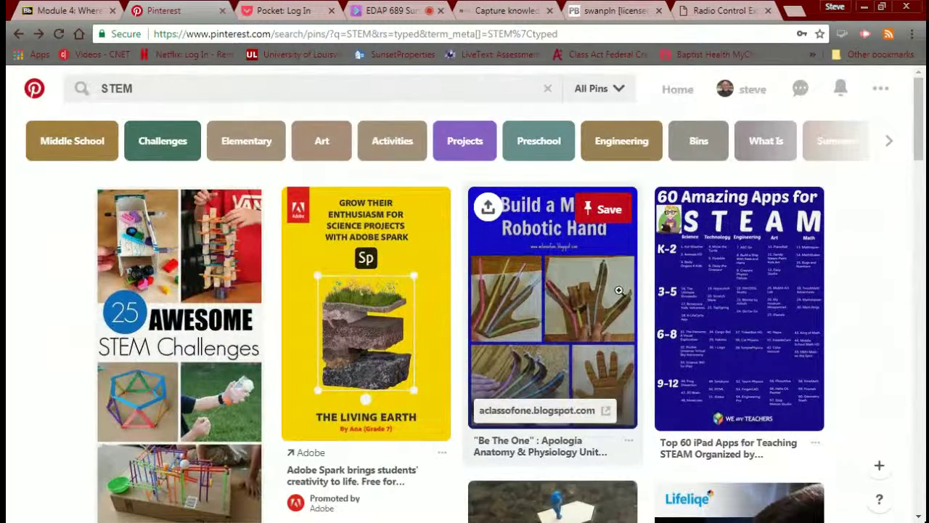
# Step: Save the Top 60 iPad Apps for Teaching STEAM pin to the STEM Learning board and return to the search results
pyautogui.click(684, 316)
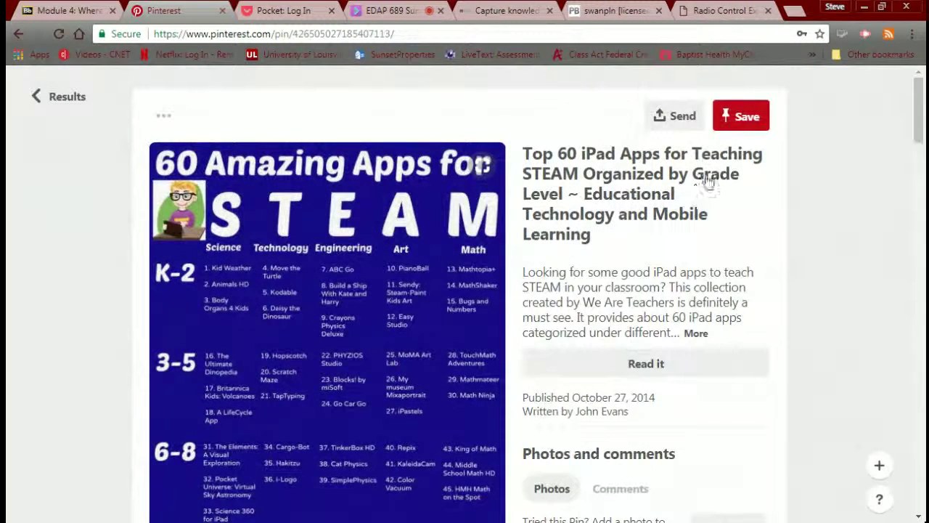
pyautogui.click(740, 129)
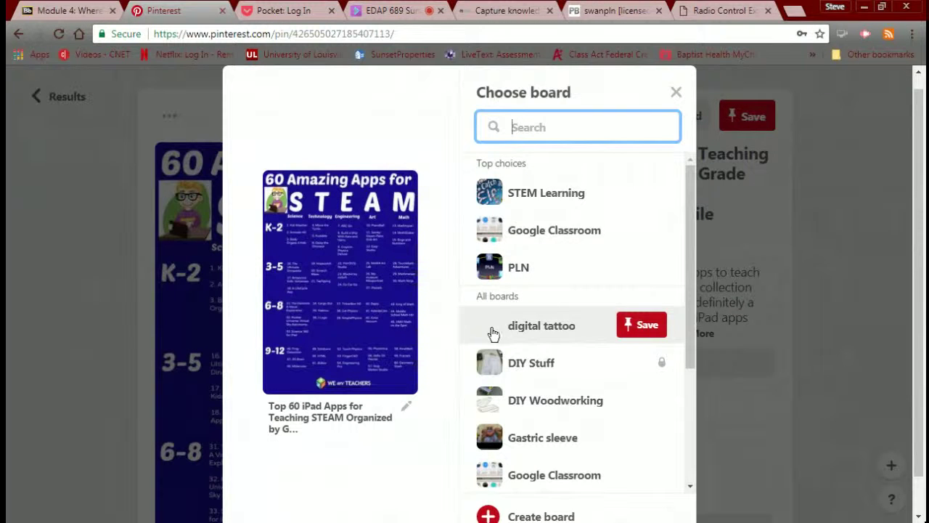
pyautogui.click(482, 204)
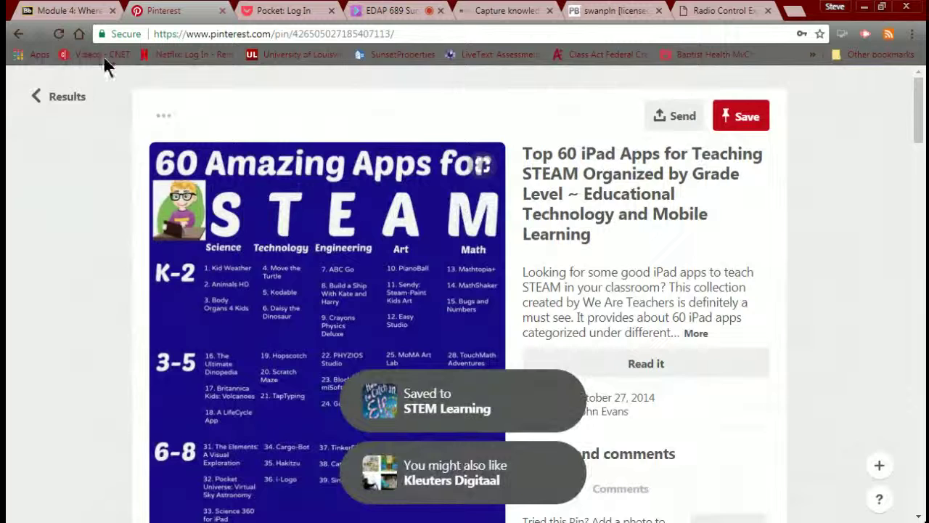
pyautogui.click(49, 109)
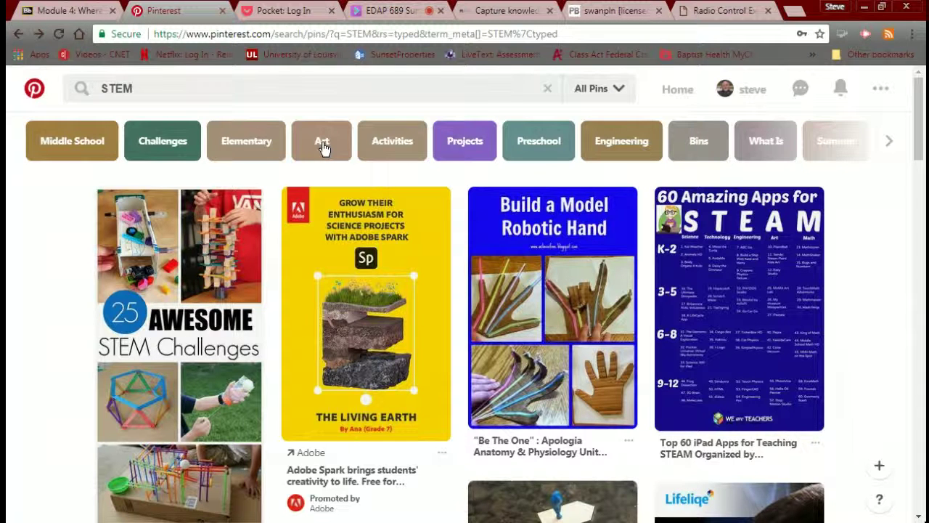
pyautogui.scroll(-1, 426, 239)
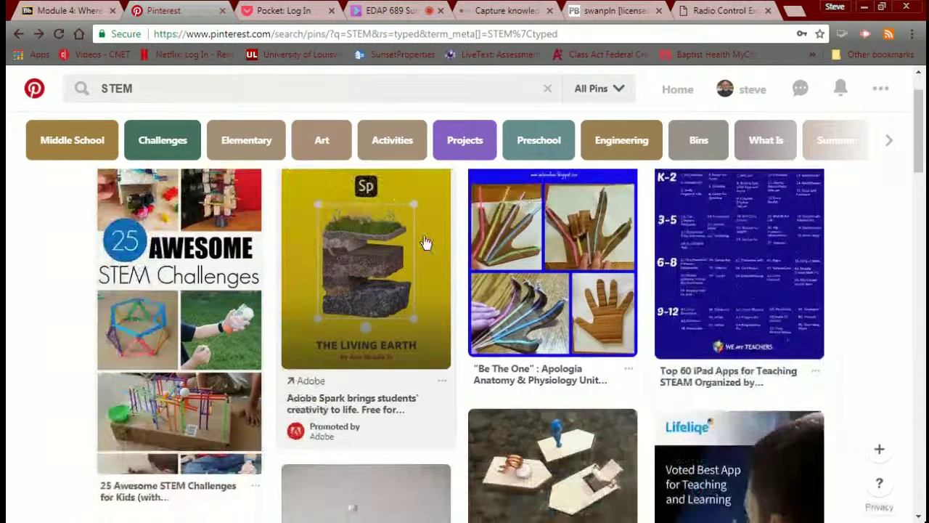
# Step: Save the Build a Model Robotic Hand pin from the STEM search results to the STEM Learning board
pyautogui.scroll(-3, 426, 241)
pyautogui.scroll(5, 425, 243)
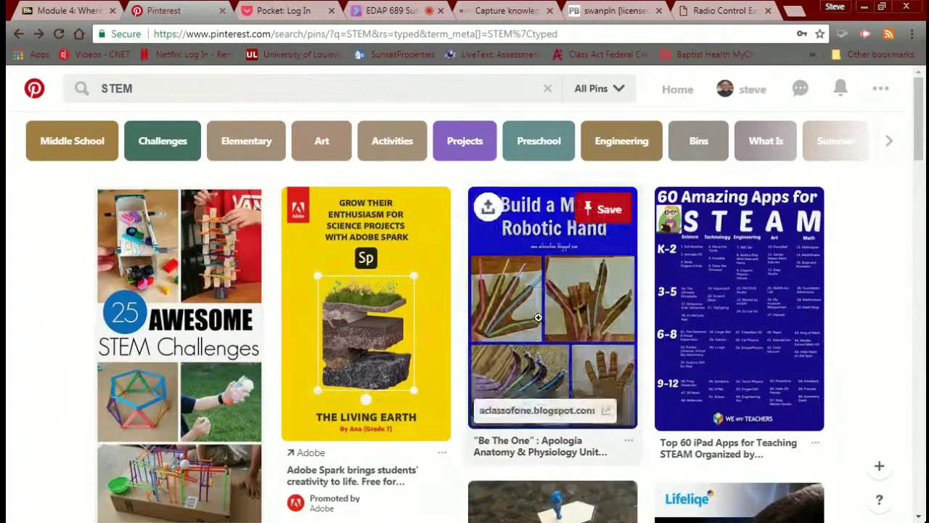
pyautogui.click(538, 317)
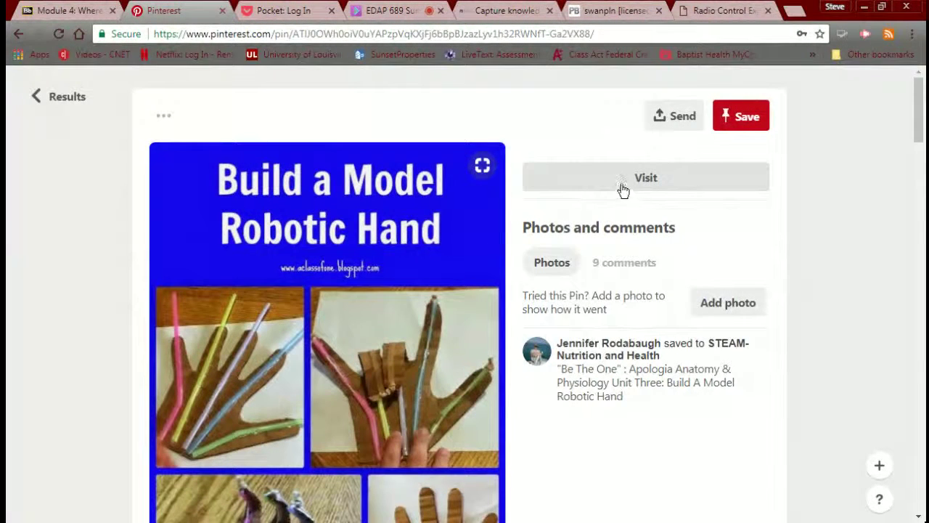
pyautogui.click(732, 120)
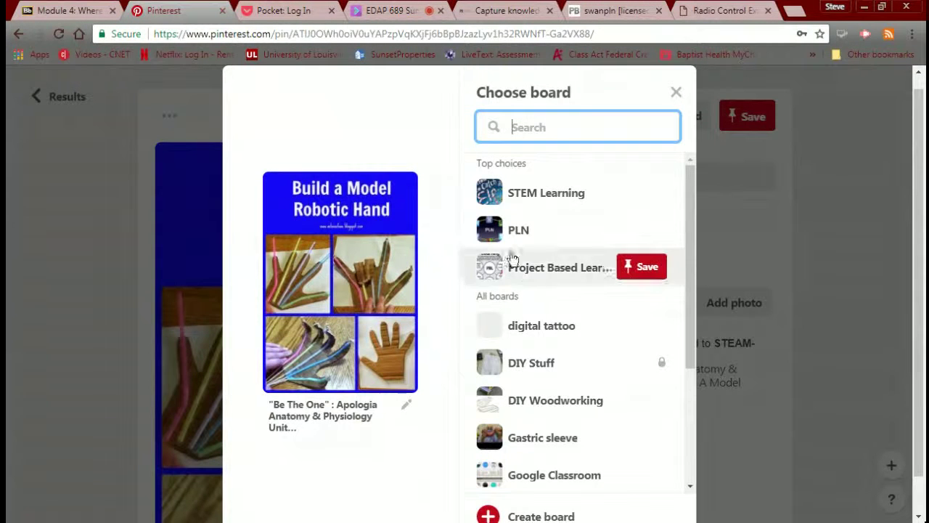
pyautogui.click(496, 197)
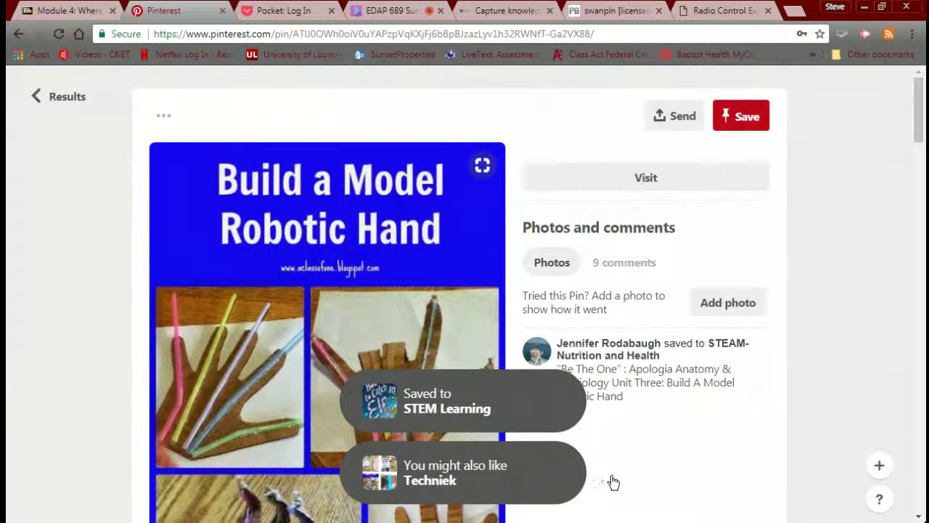
# Step: Open the suggested Techniek board, follow it and go to the home feed
pyautogui.click(477, 475)
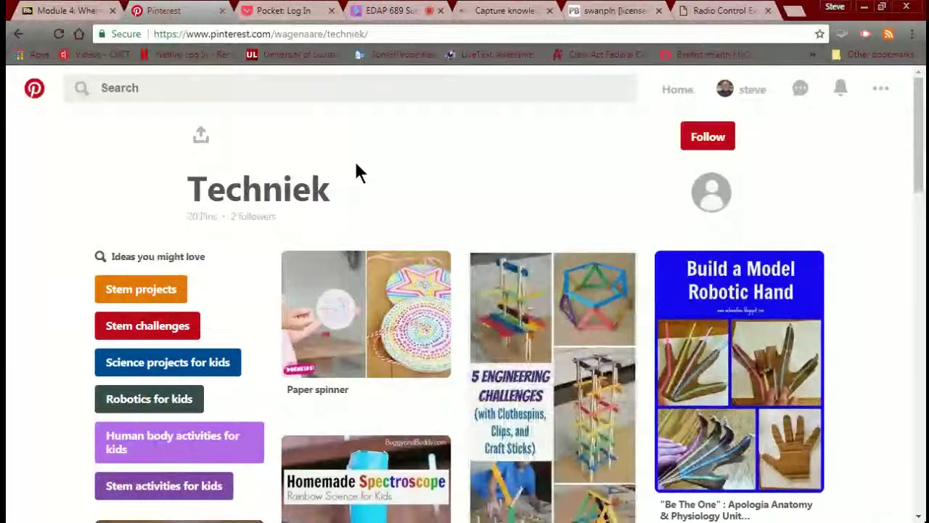
pyautogui.click(694, 139)
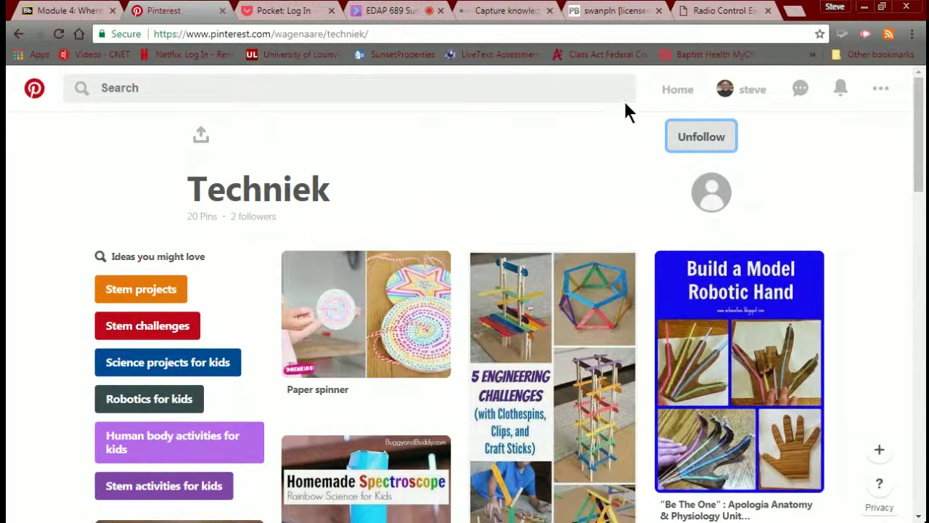
pyautogui.click(676, 90)
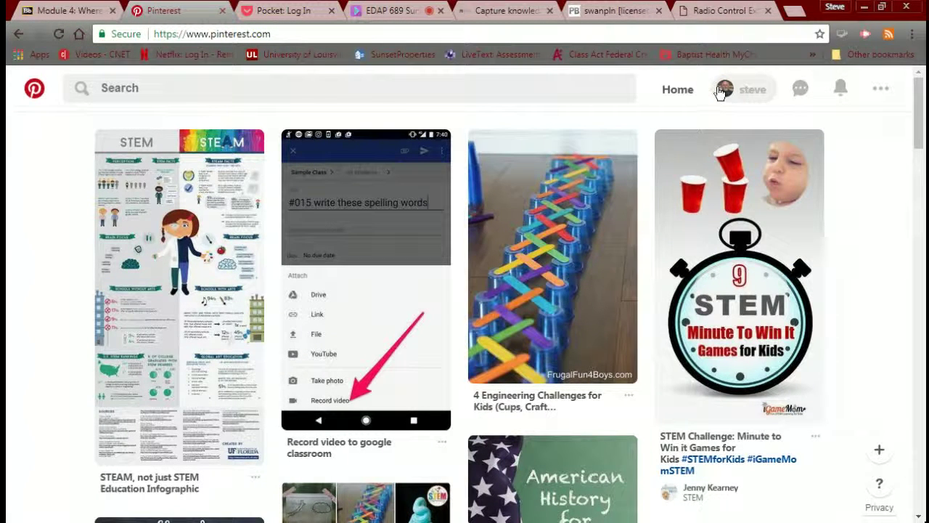
# Step: Save the 4 Engineering Challenges for Kids pin from the home feed to the STEM Learning board
pyautogui.click(553, 241)
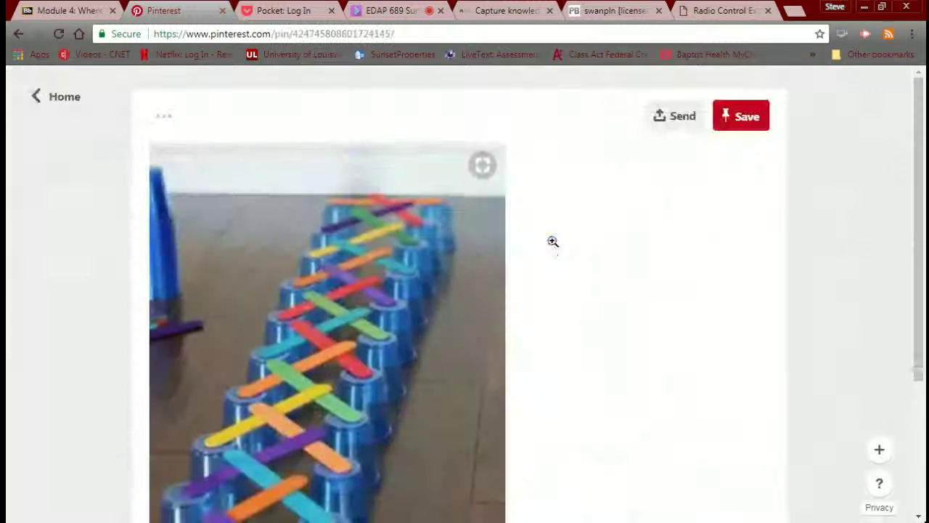
pyautogui.click(759, 120)
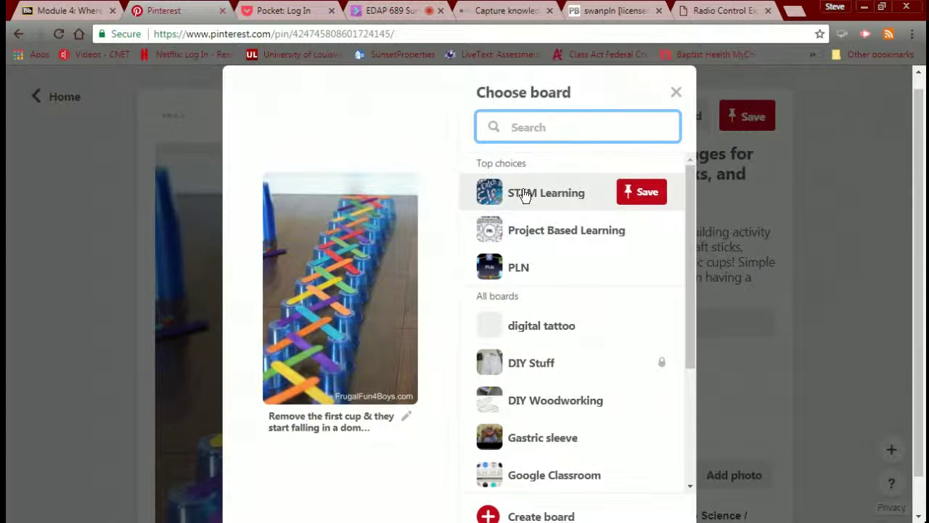
pyautogui.click(524, 194)
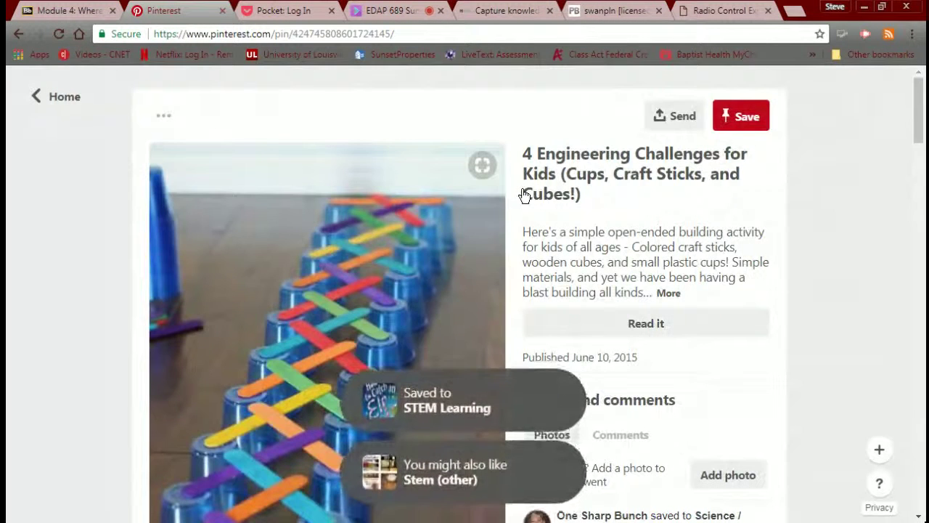
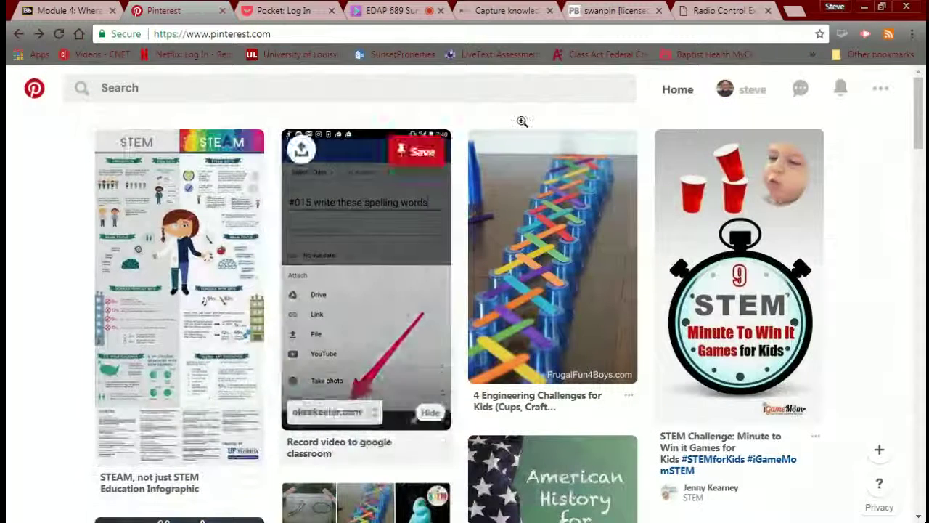
# Step: Open the account's own profile and look through its saved boards
pyautogui.click(724, 91)
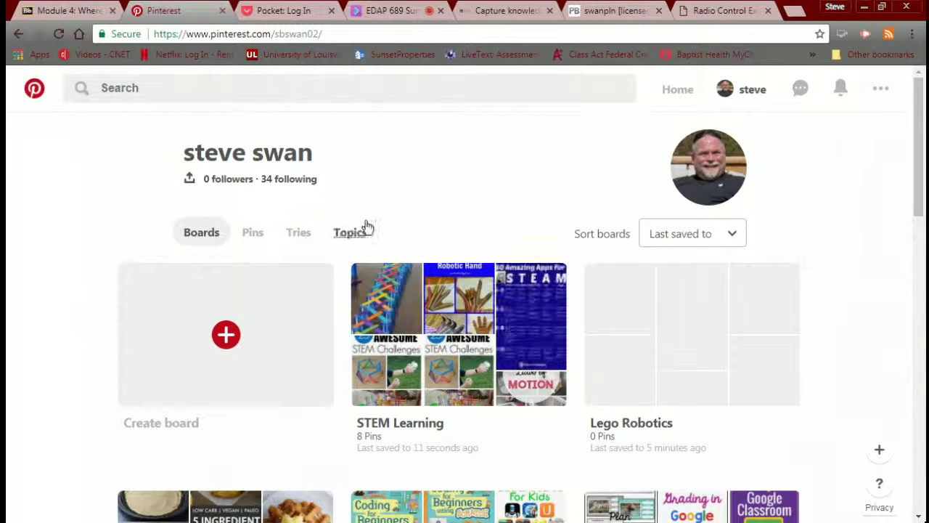
pyautogui.scroll(-2, 367, 227)
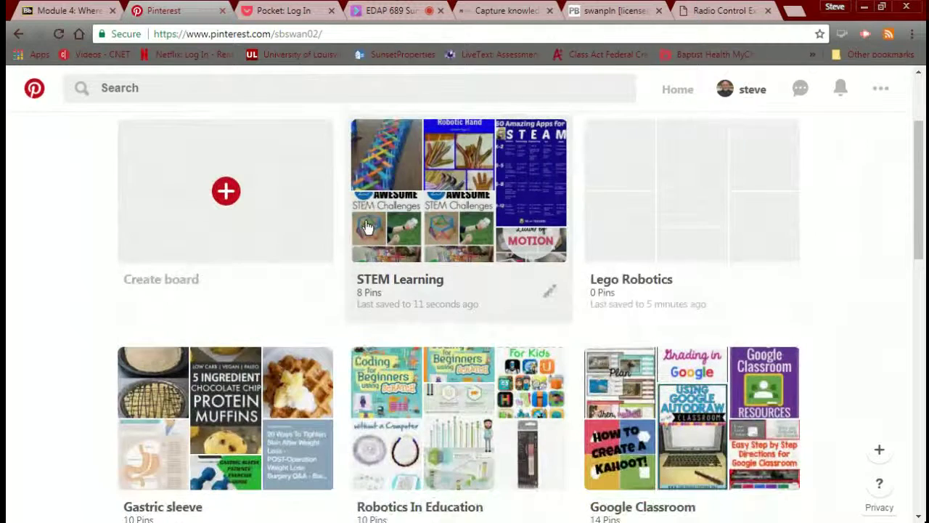
pyautogui.scroll(-3, 368, 227)
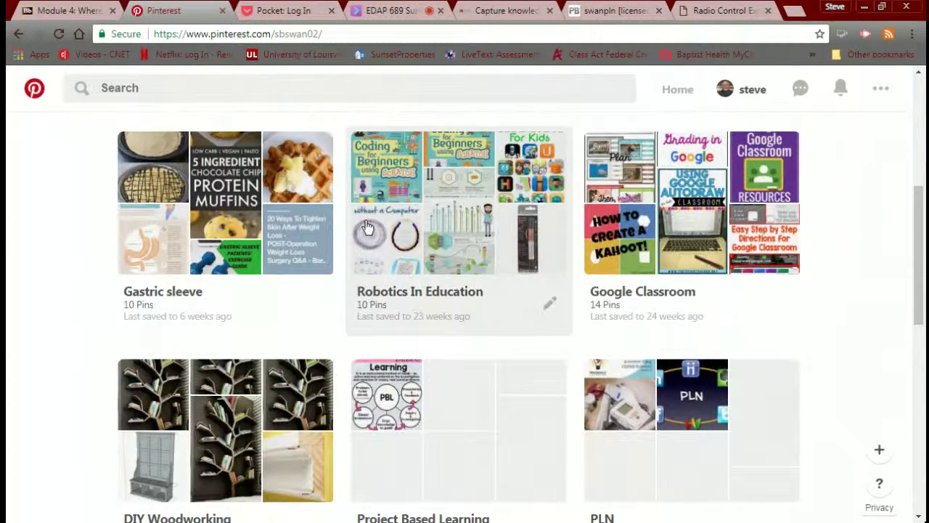
pyautogui.scroll(-1, 367, 228)
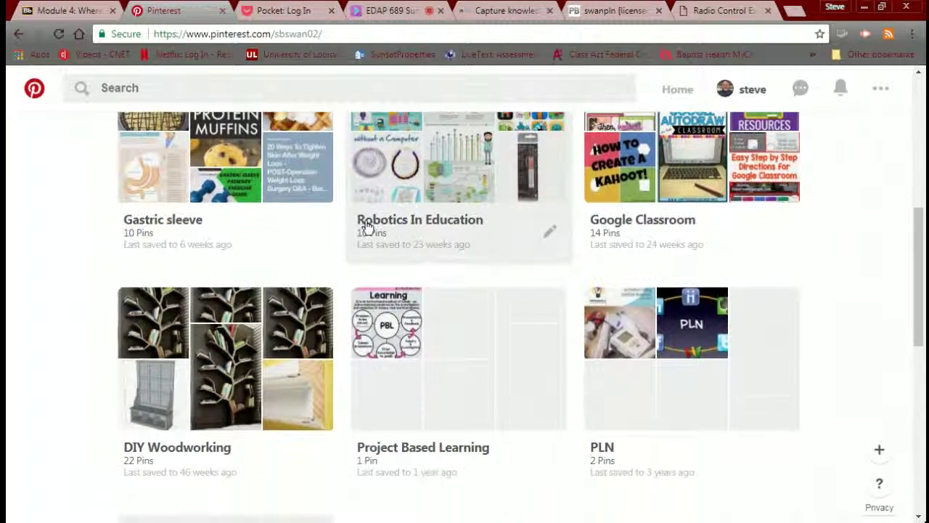
pyautogui.scroll(3, 367, 227)
pyautogui.scroll(-2, 368, 227)
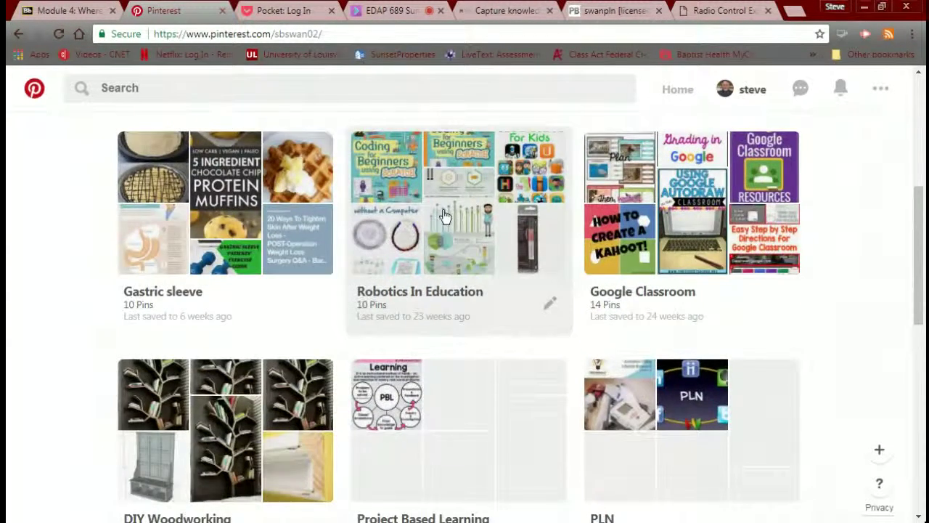
# Step: Open the Robotics In Education board and look through its saved pins
pyautogui.click(445, 217)
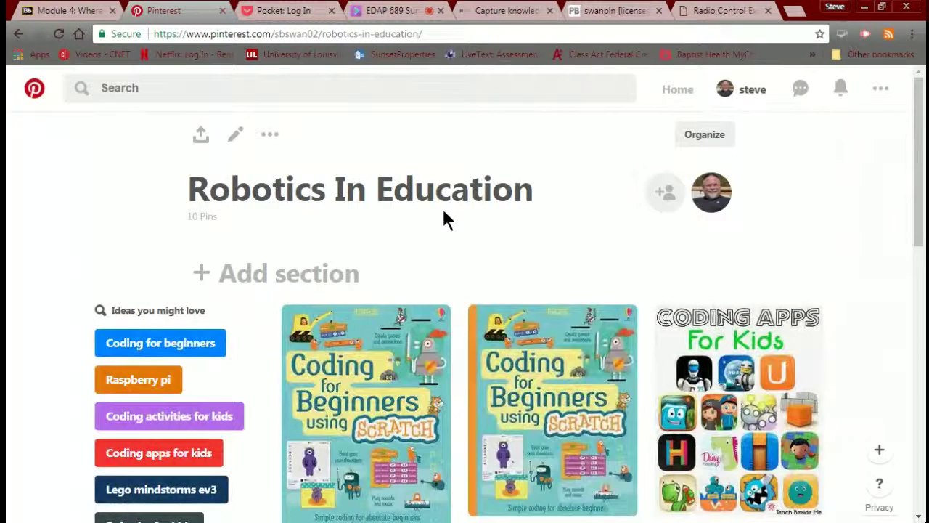
pyautogui.scroll(-2, 427, 286)
pyautogui.scroll(-10, 429, 287)
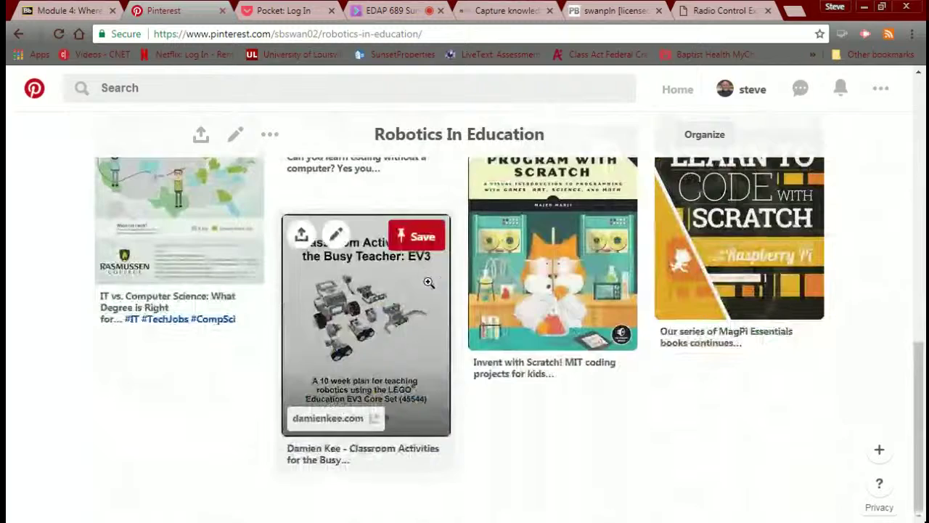
pyautogui.scroll(4, 429, 283)
pyautogui.scroll(8, 429, 283)
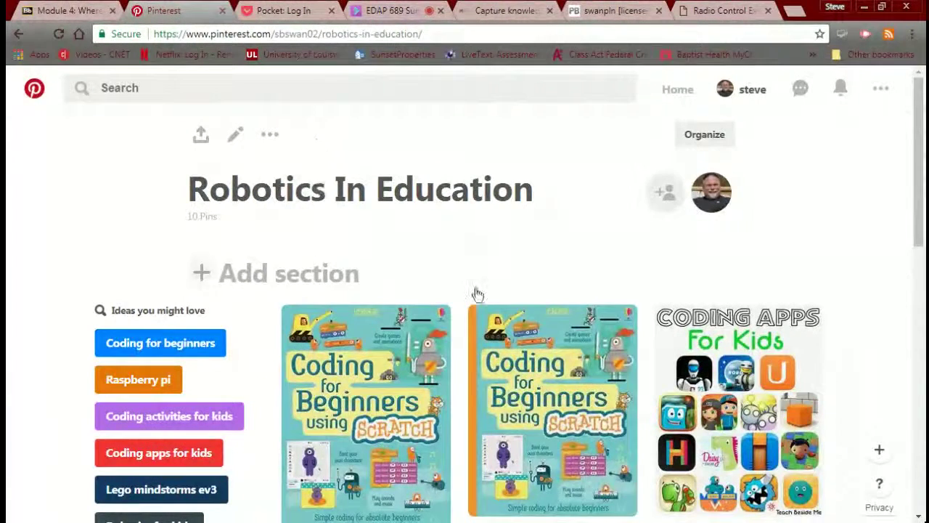
pyautogui.scroll(-3, 633, 325)
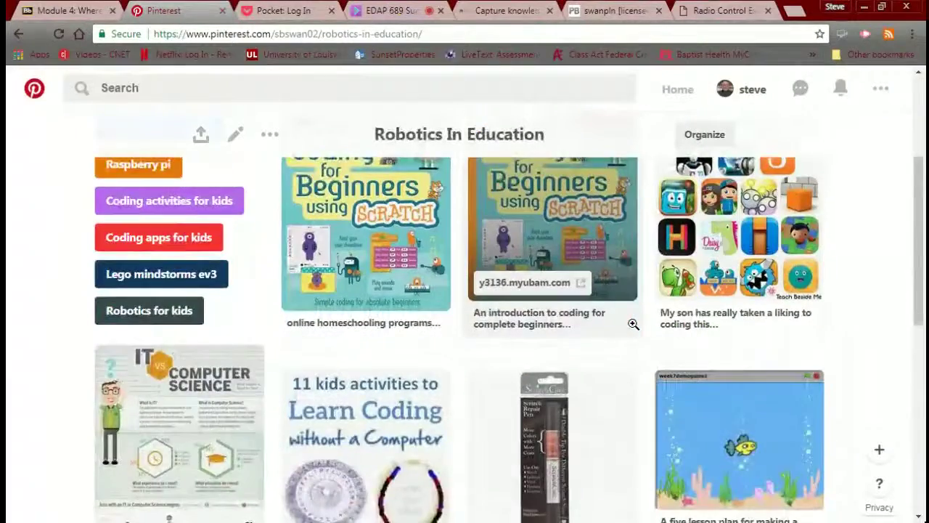
pyautogui.scroll(-5, 633, 324)
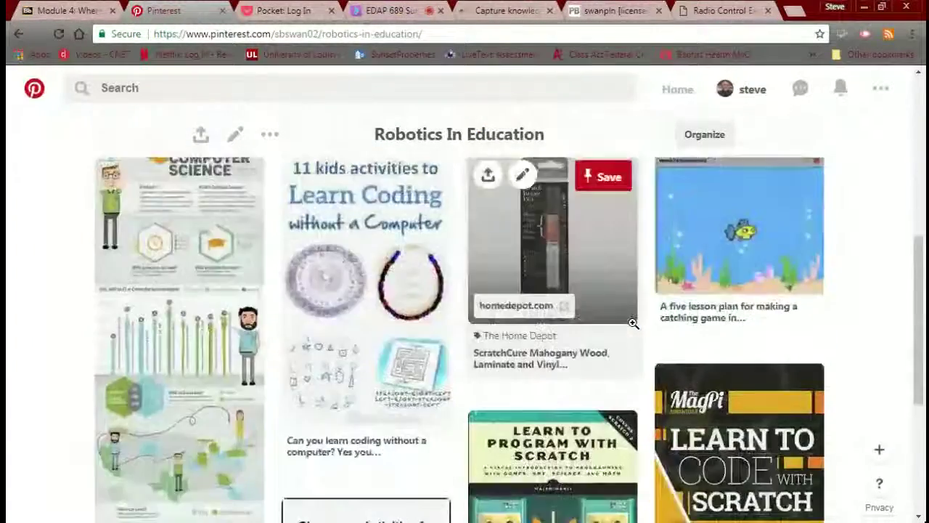
pyautogui.scroll(8, 633, 323)
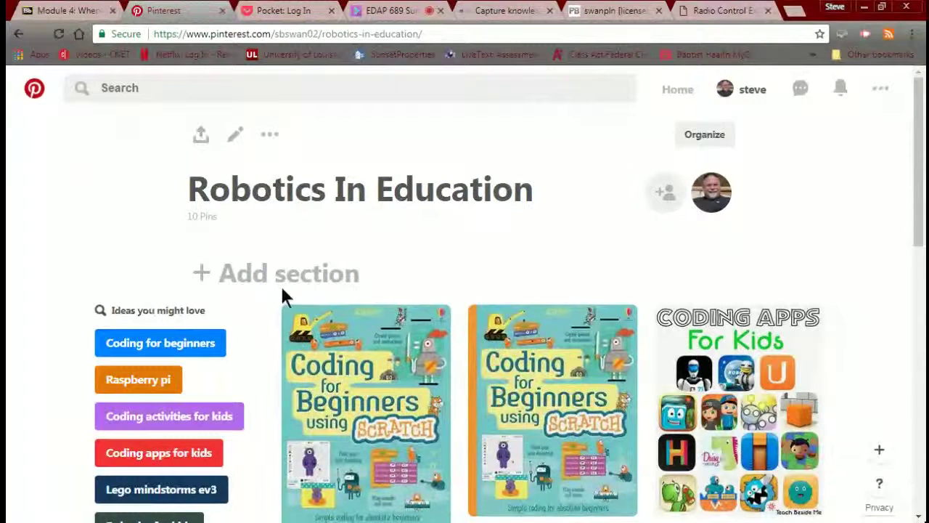
# Step: Return to the profile's boards and open the STEM Learning board
pyautogui.click(727, 93)
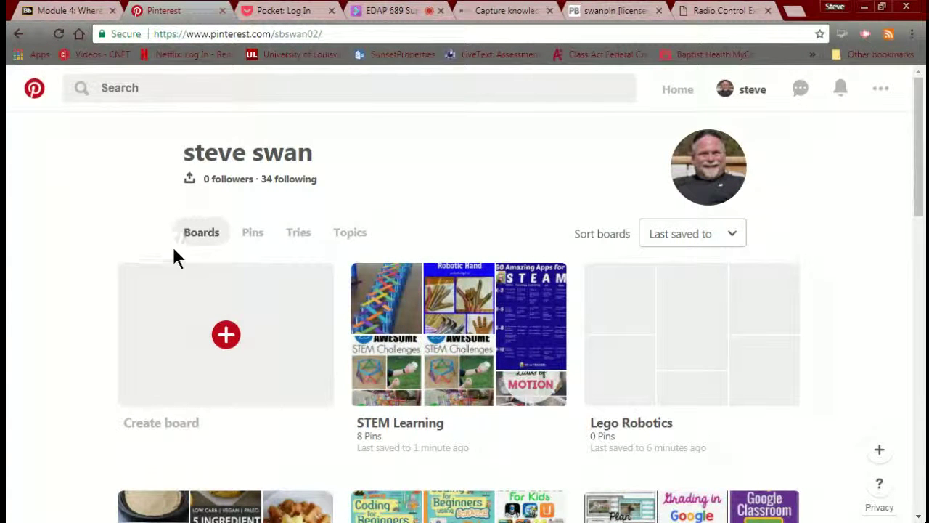
pyautogui.click(196, 235)
pyautogui.scroll(-4, 381, 299)
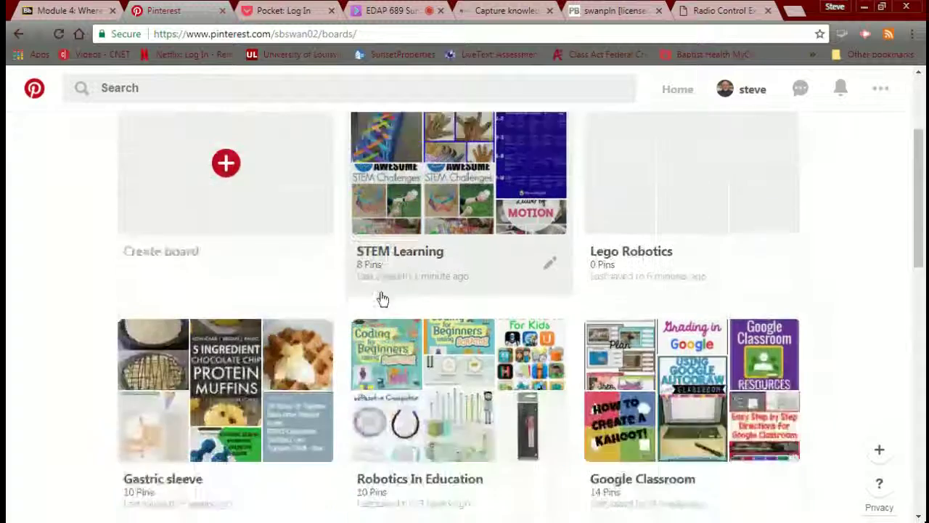
pyautogui.scroll(3, 467, 249)
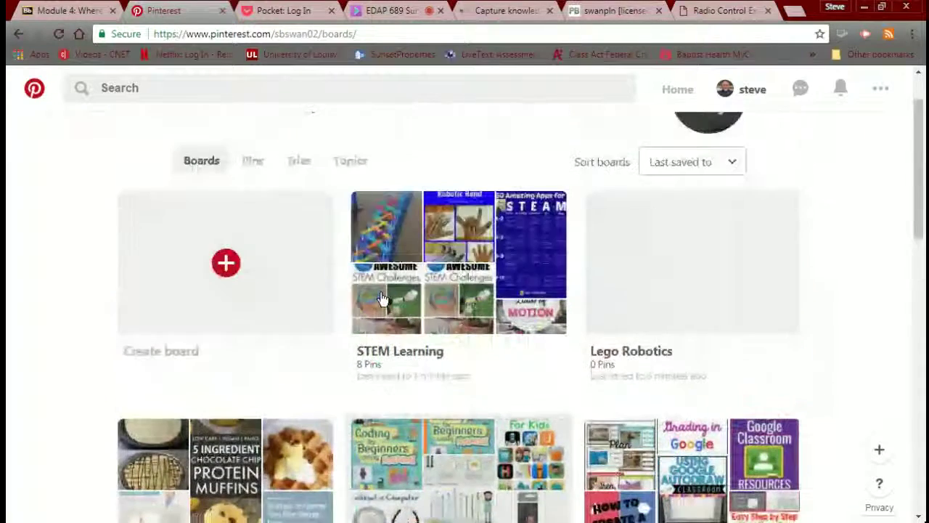
pyautogui.click(466, 247)
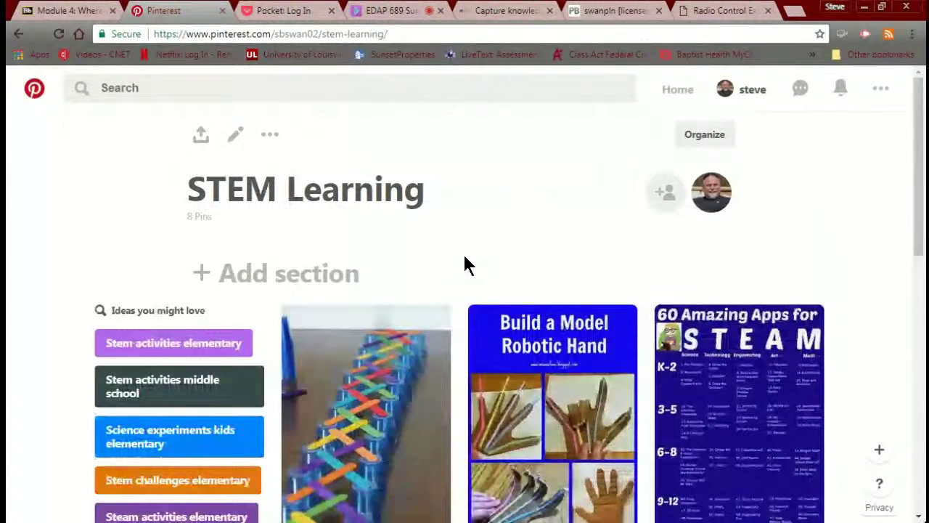
pyautogui.scroll(-1, 458, 257)
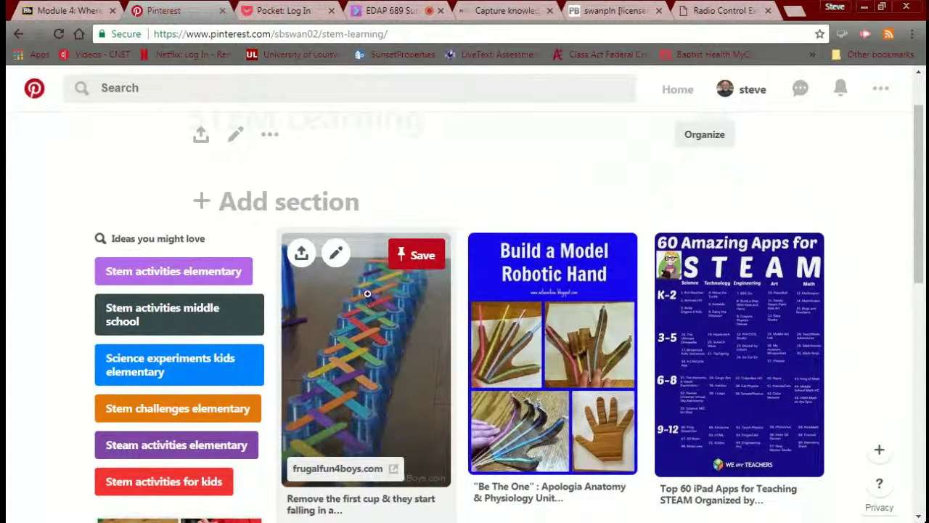
pyautogui.scroll(1, 403, 276)
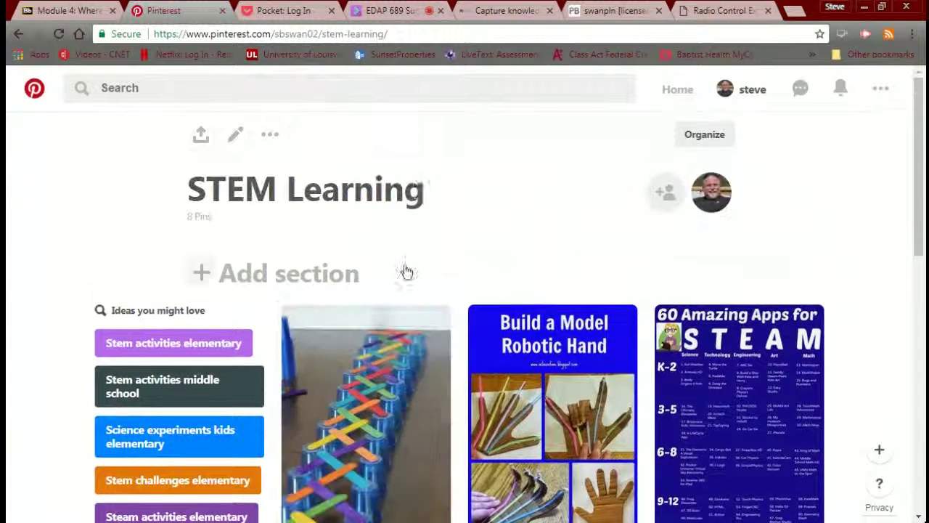
# Step: Create a widget for the STEM Learning board, keeping the Square size, and examine its preview and embed code
pyautogui.click(275, 147)
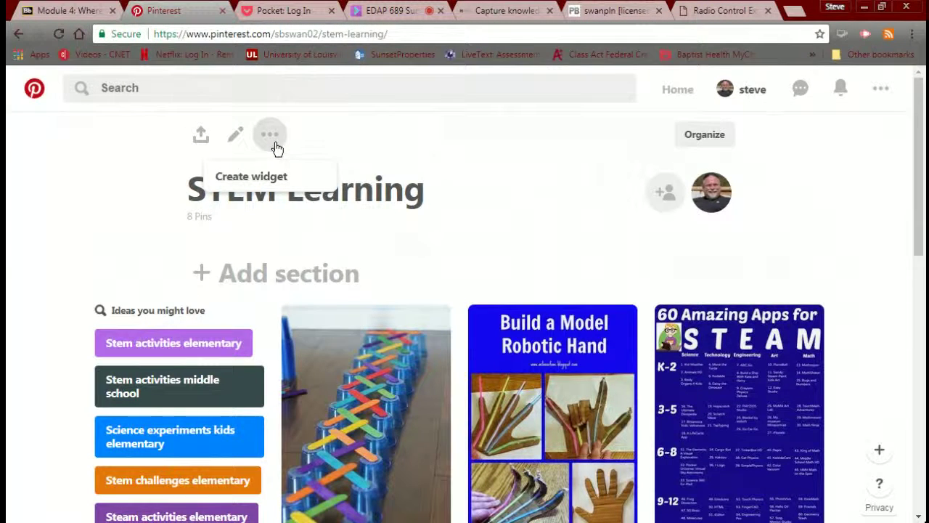
pyautogui.click(266, 176)
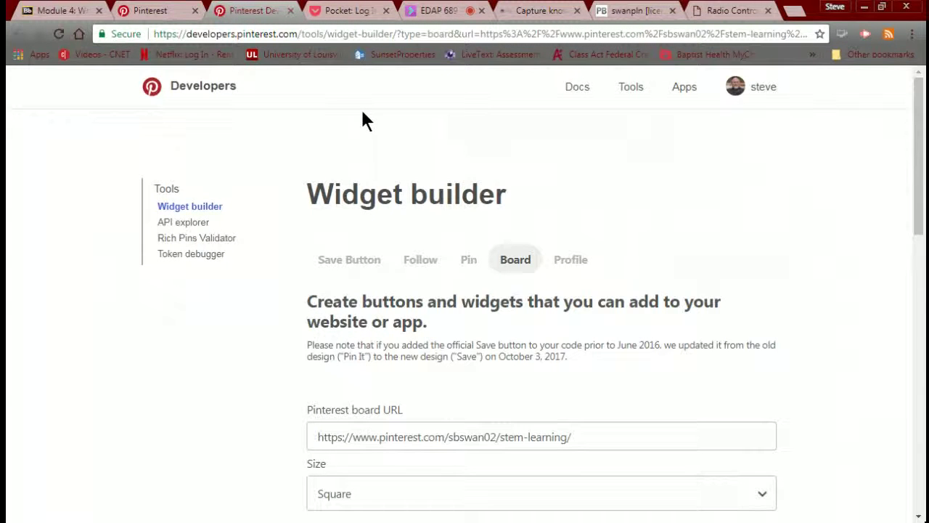
pyautogui.scroll(-2, 253, 234)
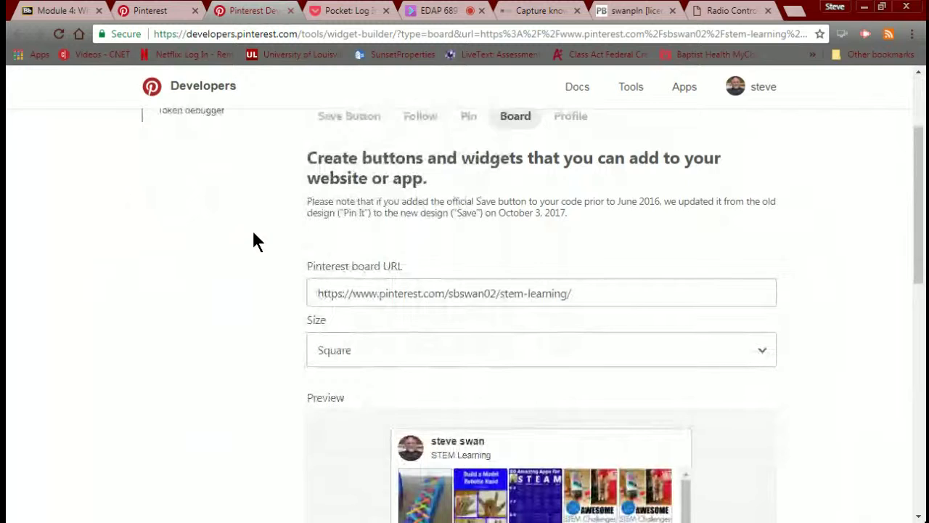
pyautogui.scroll(-1, 253, 234)
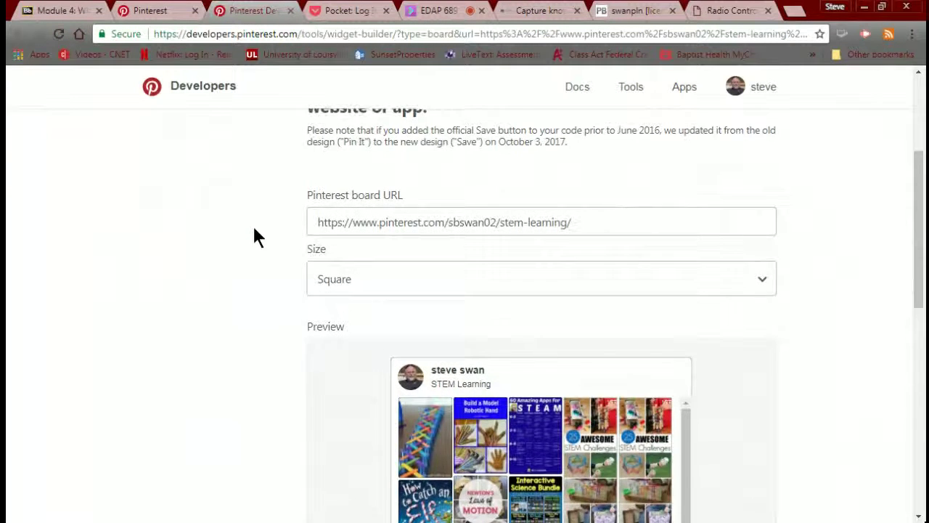
pyautogui.scroll(1, 262, 241)
pyautogui.scroll(-1, 265, 239)
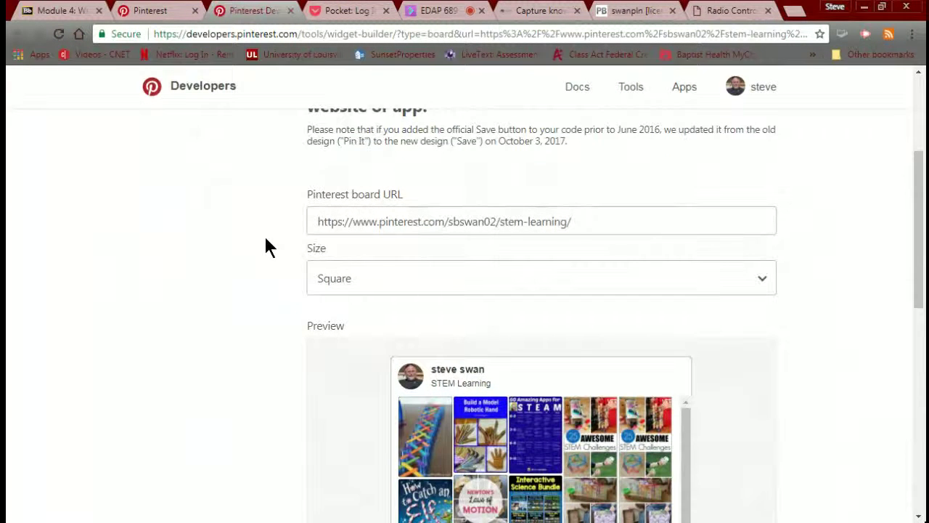
pyautogui.click(377, 290)
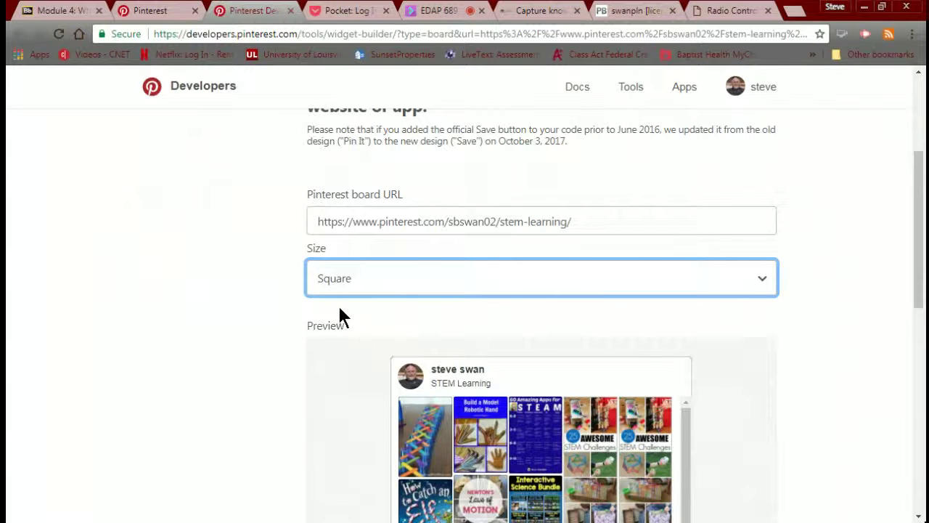
pyautogui.scroll(-3, 343, 315)
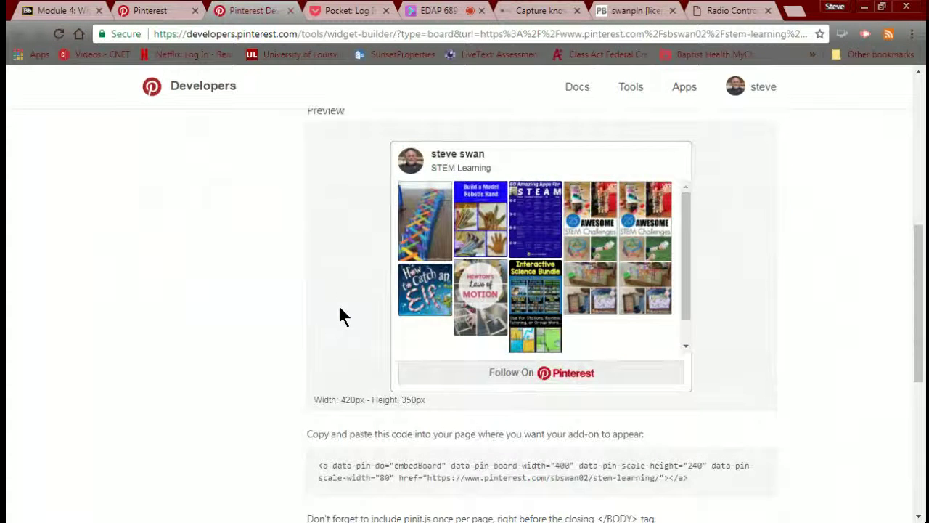
# Step: Switch the STEM Learning board widget to the Sidebar size and examine its preview
pyautogui.scroll(2, 340, 312)
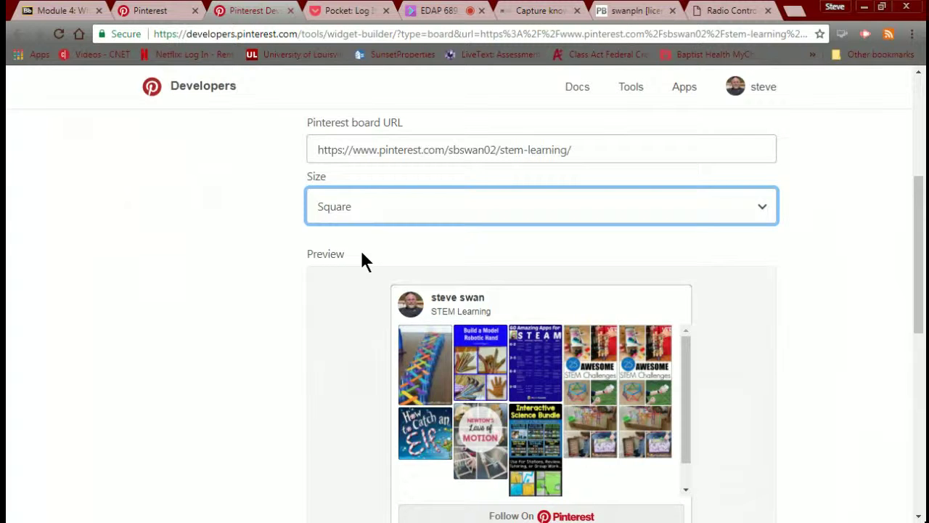
pyautogui.press('Down')
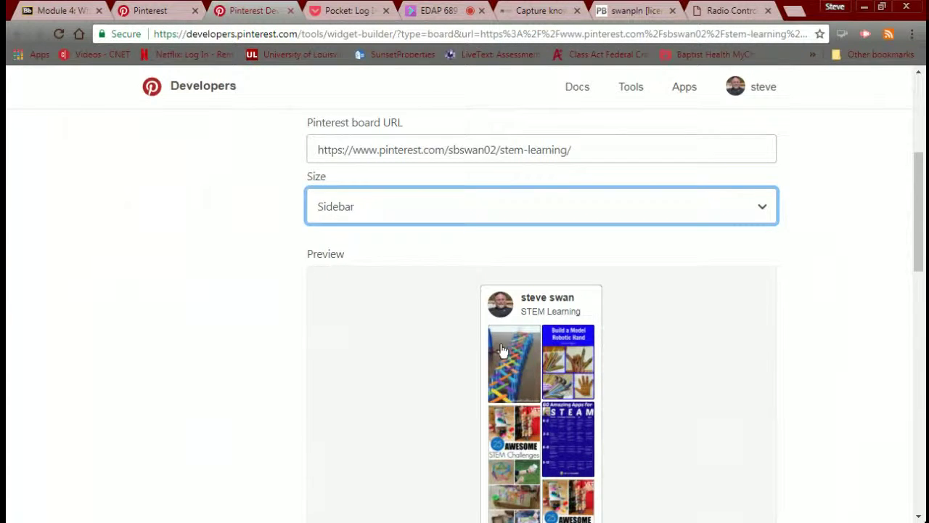
pyautogui.scroll(-3, 500, 350)
pyautogui.scroll(1, 501, 350)
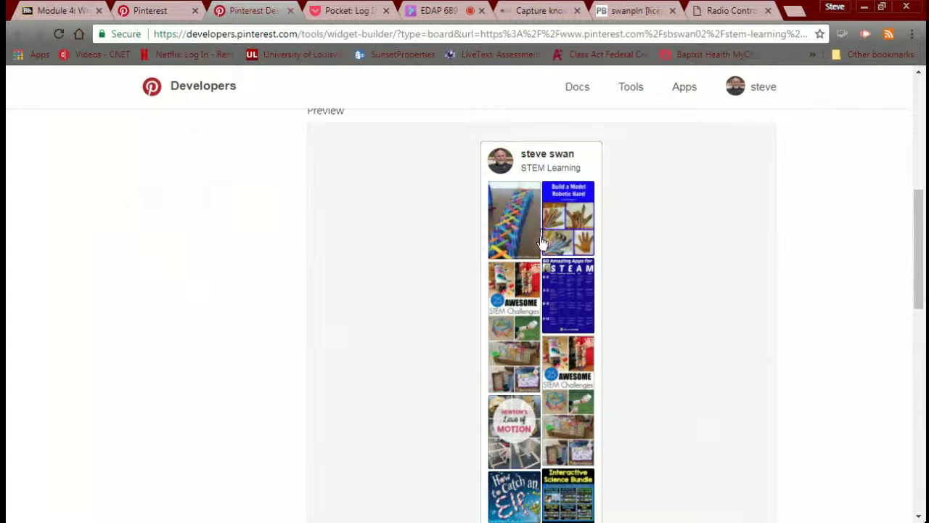
pyautogui.scroll(4, 508, 404)
pyautogui.scroll(-2, 508, 404)
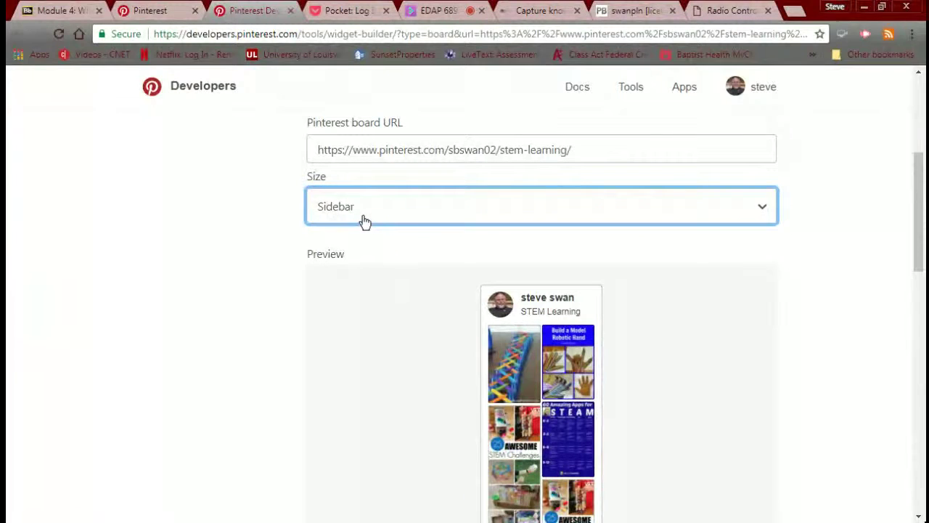
# Step: Try the Header and Create your own sizes for the board widget and examine their settings and previews
pyautogui.press('Down')
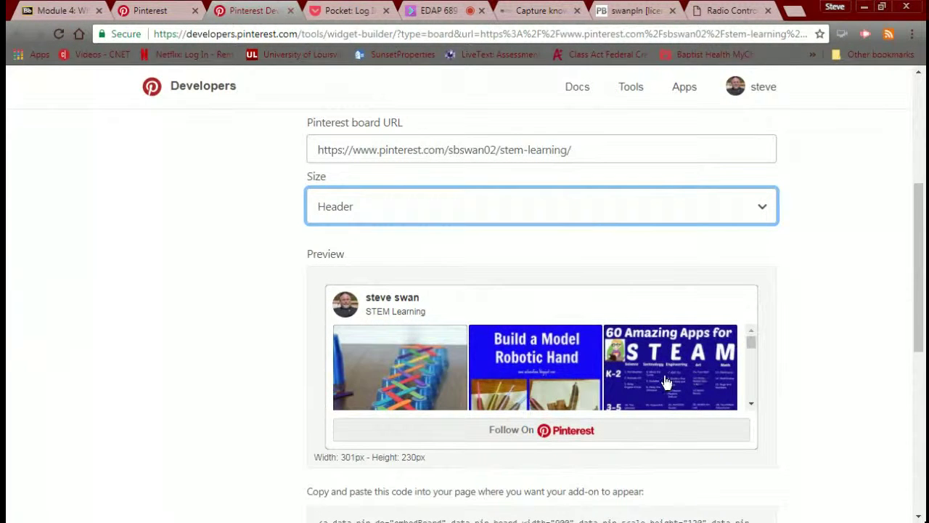
pyautogui.moveTo(746, 341)
pyautogui.mouseDown()
pyautogui.moveTo(745, 403)
pyautogui.moveTo(748, 346)
pyautogui.mouseUp()
pyautogui.press('Down')
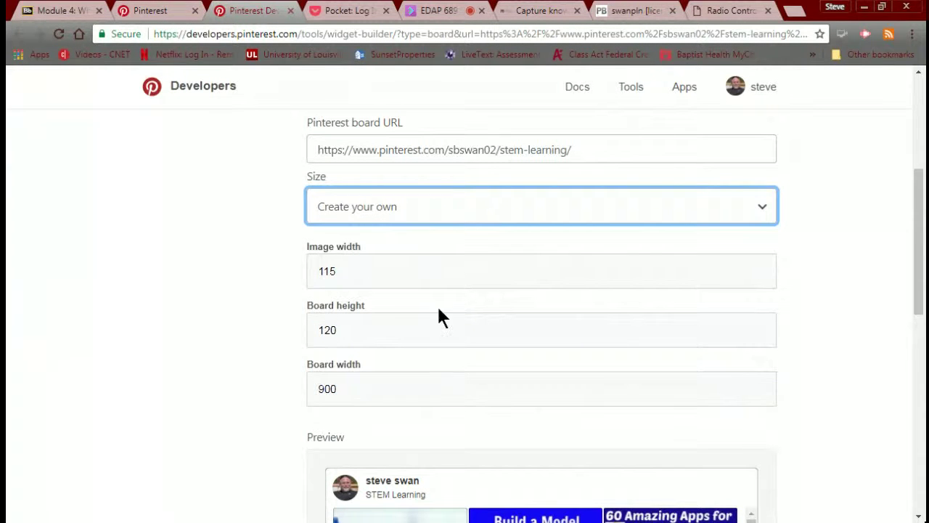
pyautogui.scroll(-2, 378, 363)
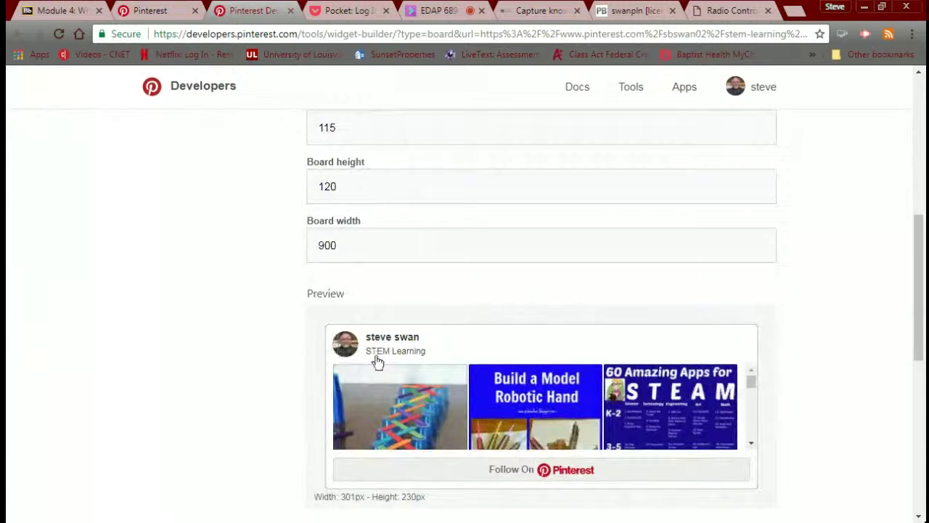
pyautogui.scroll(5, 377, 362)
pyautogui.scroll(-1, 356, 330)
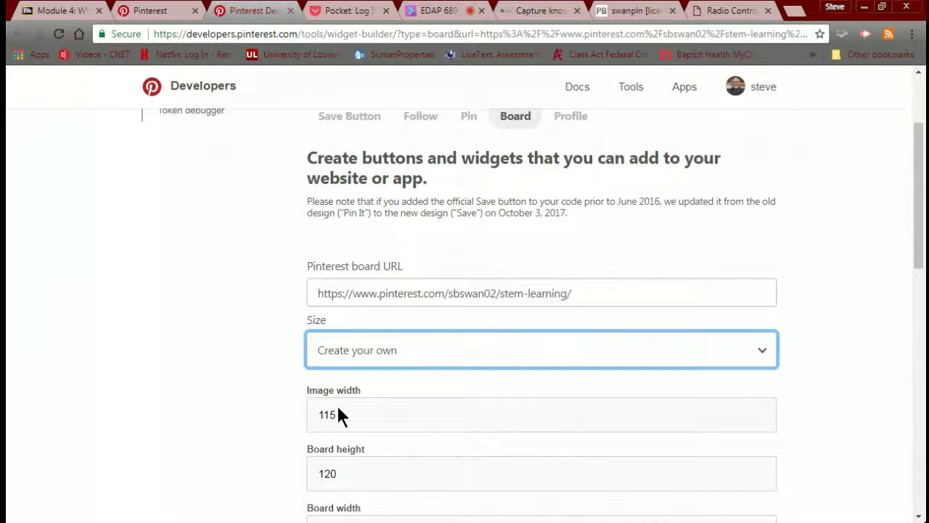
# Step: Set the board widget's size to Header and copy its board embed code
pyautogui.press('Up')
pyautogui.scroll(-1, 348, 410)
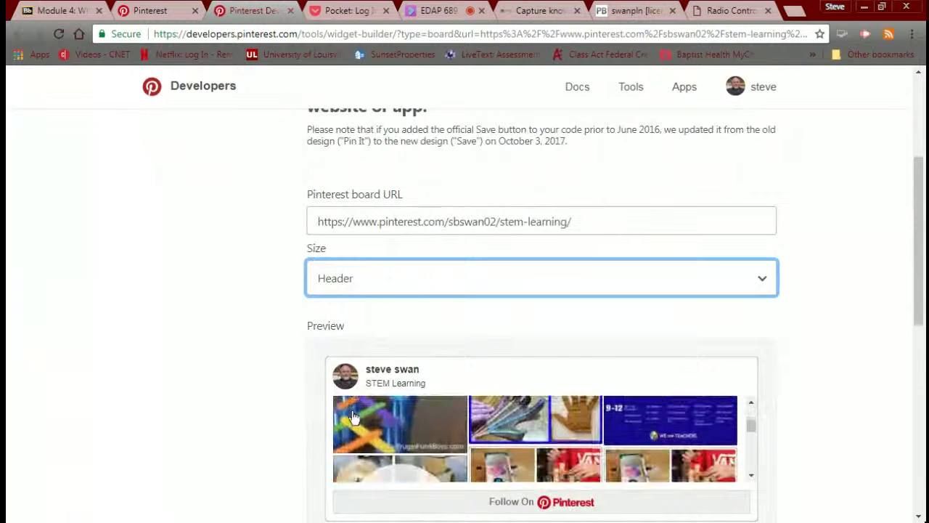
pyautogui.scroll(-5, 265, 383)
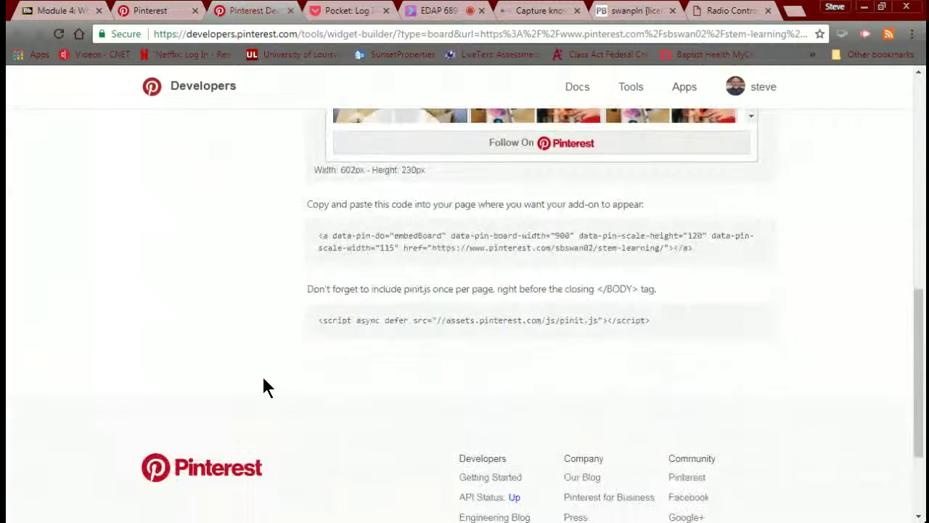
pyautogui.scroll(-1, 264, 378)
pyautogui.scroll(2, 276, 373)
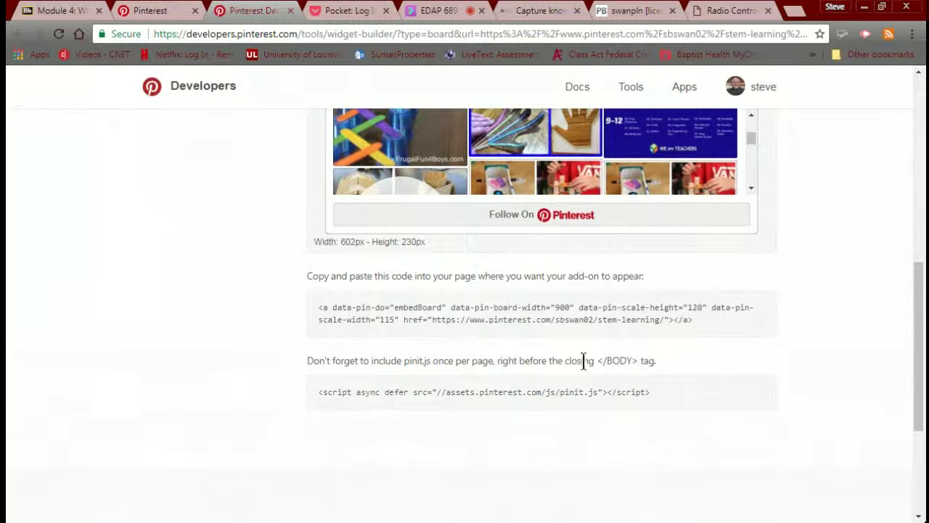
pyautogui.tripleClick(334, 311)
pyautogui.hotkey('ctrl', 'c')
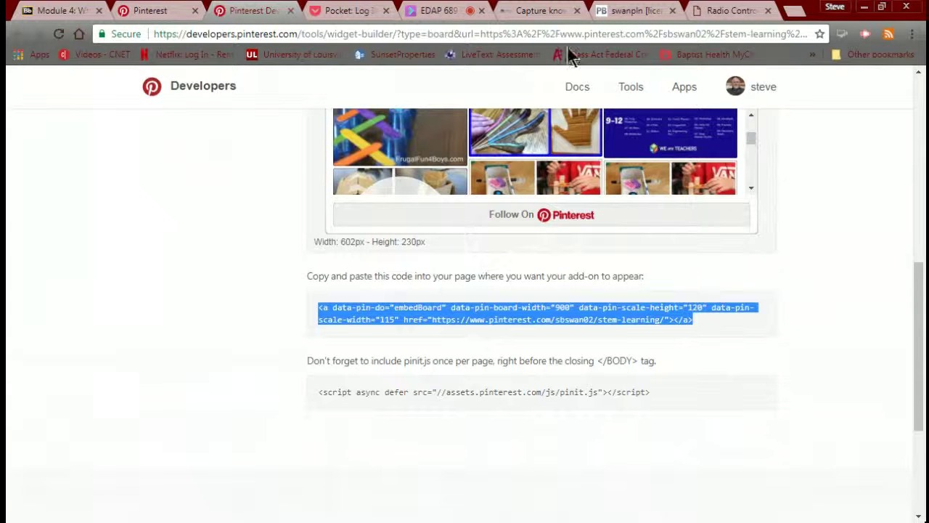
# Step: Switch to the PBworks wiki and create a new blank page named Pinterest
pyautogui.click(612, 12)
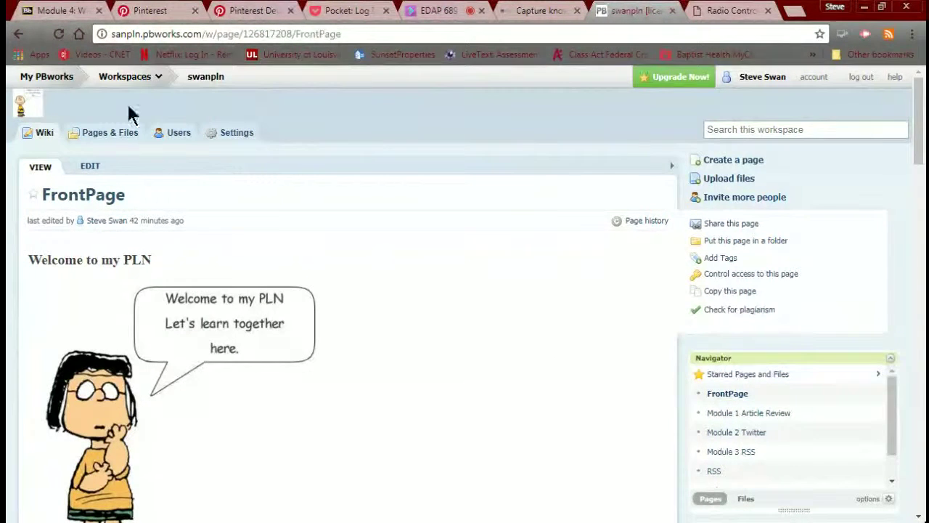
pyautogui.click(121, 138)
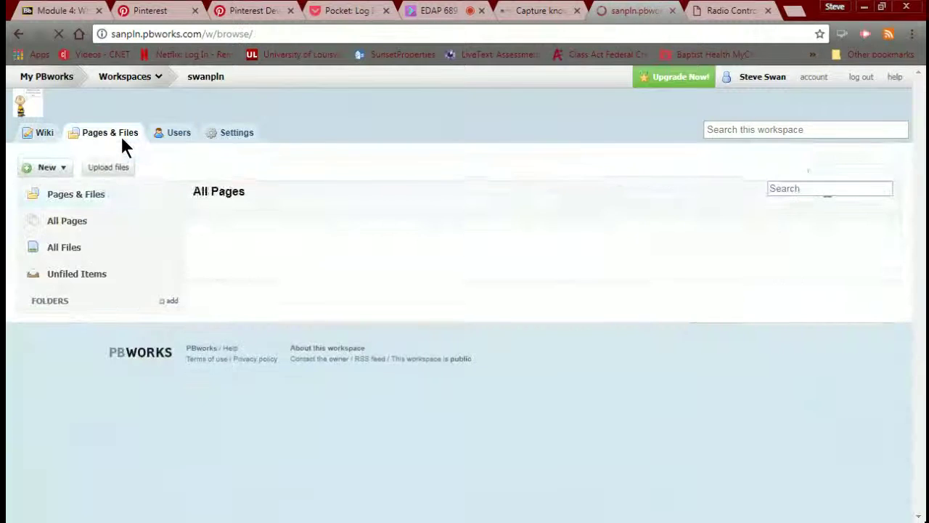
pyautogui.click(41, 163)
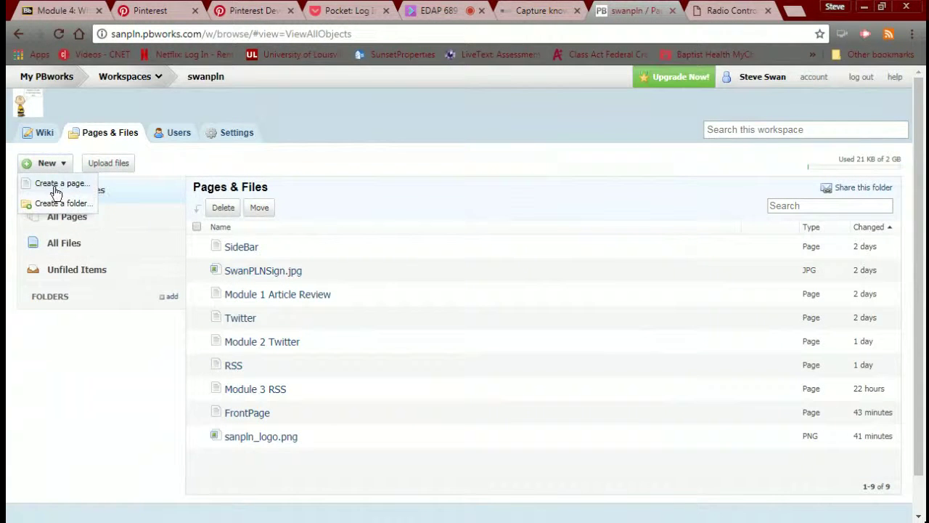
pyautogui.click(52, 183)
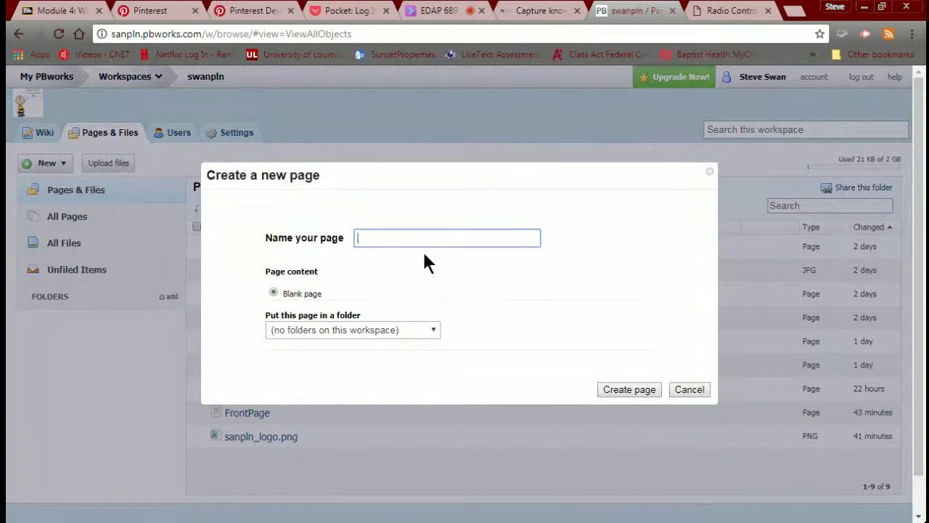
pyautogui.write('Pinterest')
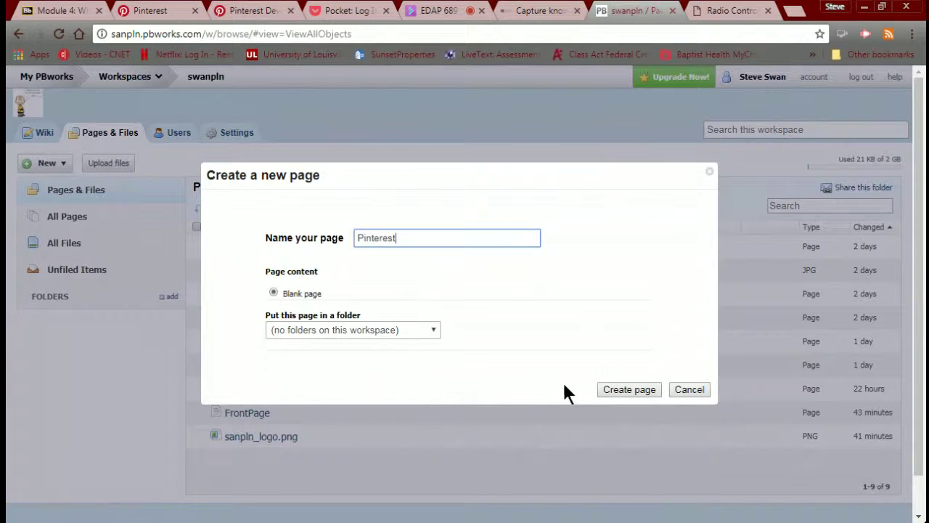
pyautogui.click(623, 390)
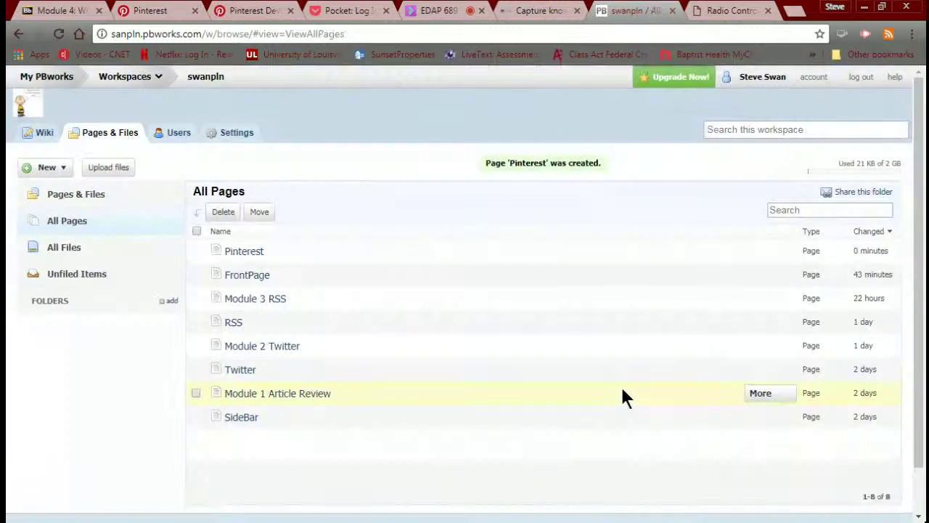
# Step: Open the new Pinterest page for editing and place the cursor in its empty body
pyautogui.click(247, 254)
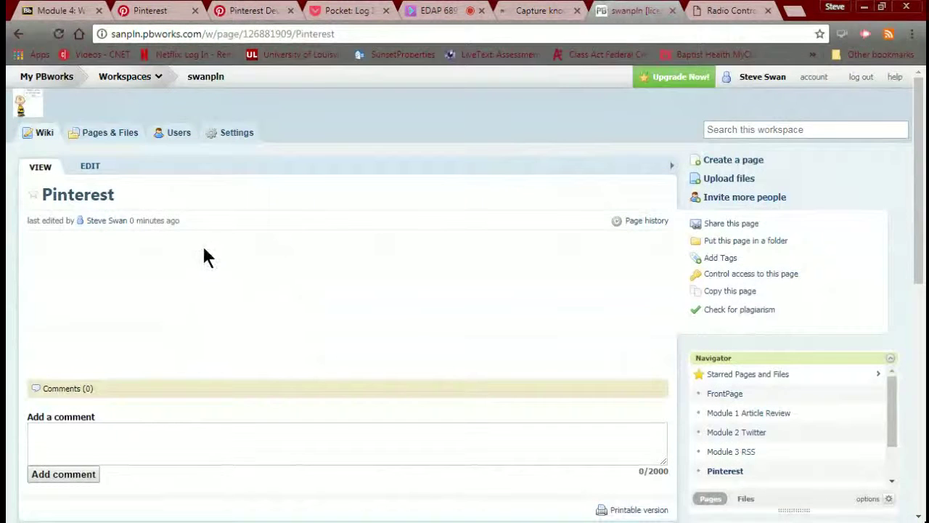
pyautogui.click(91, 171)
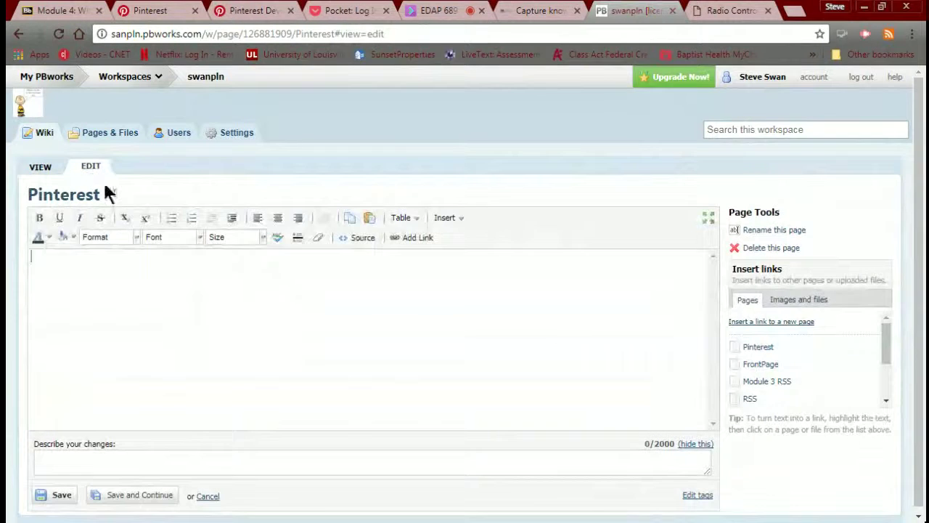
pyautogui.click(102, 283)
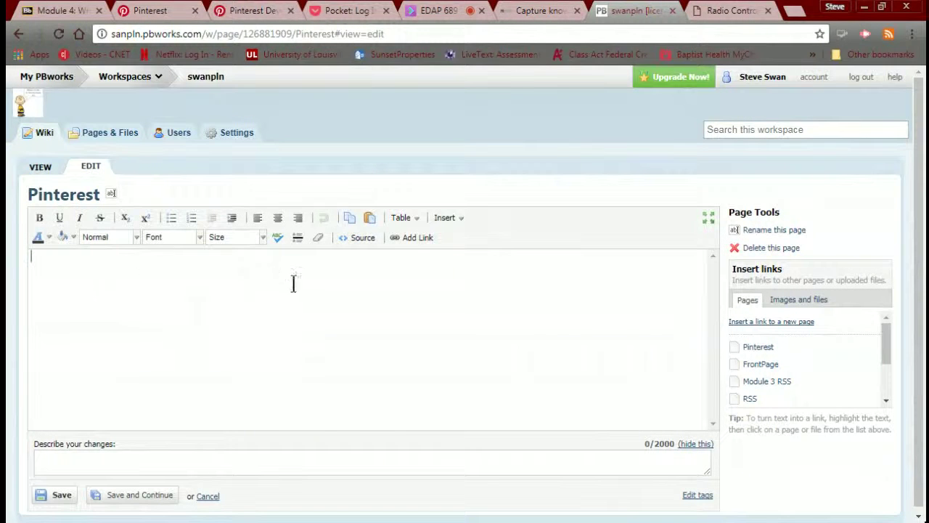
# Step: Insert the copied board embed code as an HTML/JavaScript plugin, allowing JavaScript and other potentially unsafe code
pyautogui.click(456, 219)
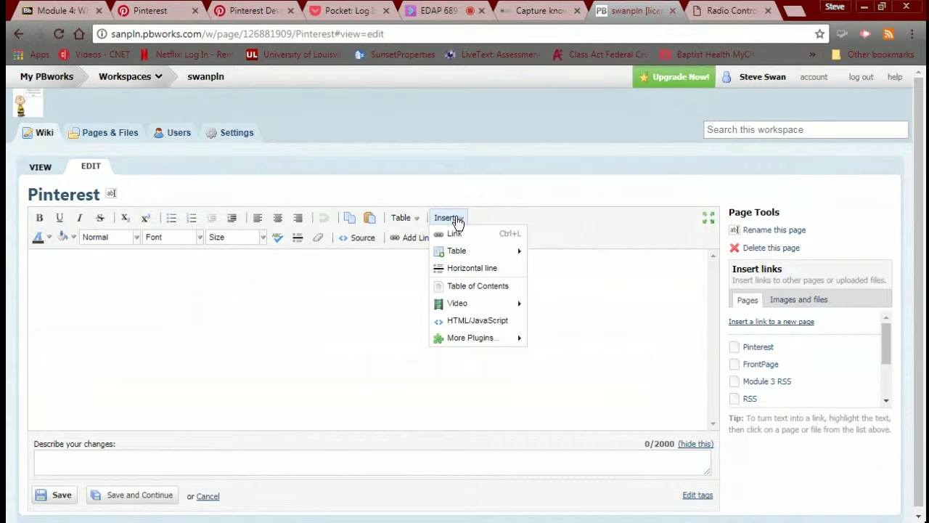
pyautogui.click(448, 321)
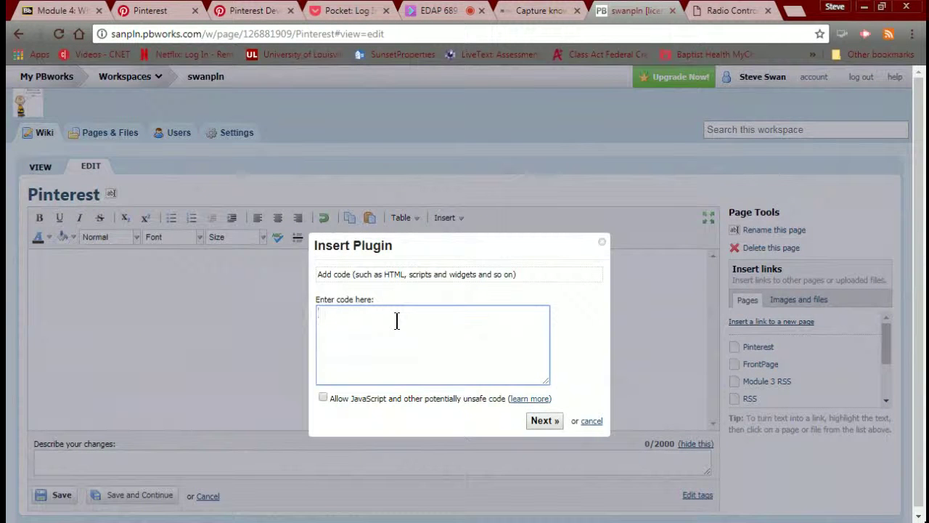
pyautogui.hotkey('ctrl', 'v')
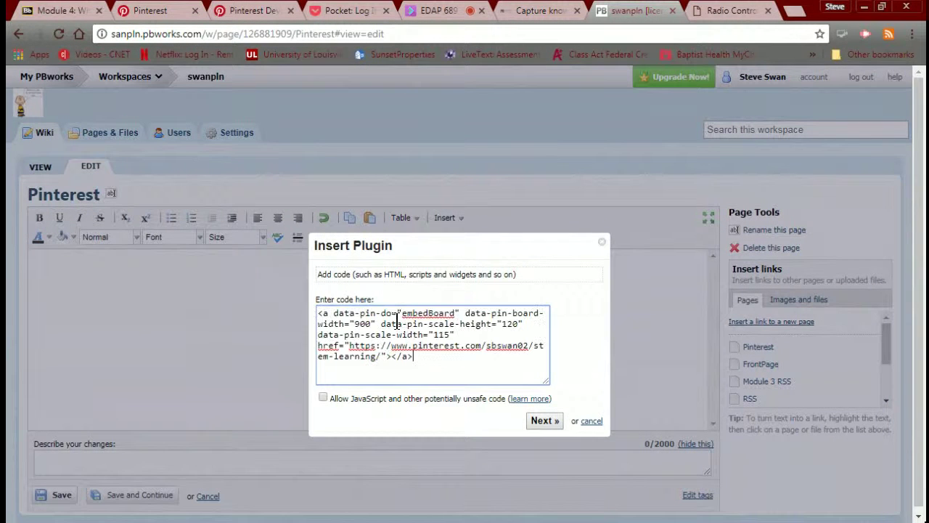
pyautogui.click(323, 398)
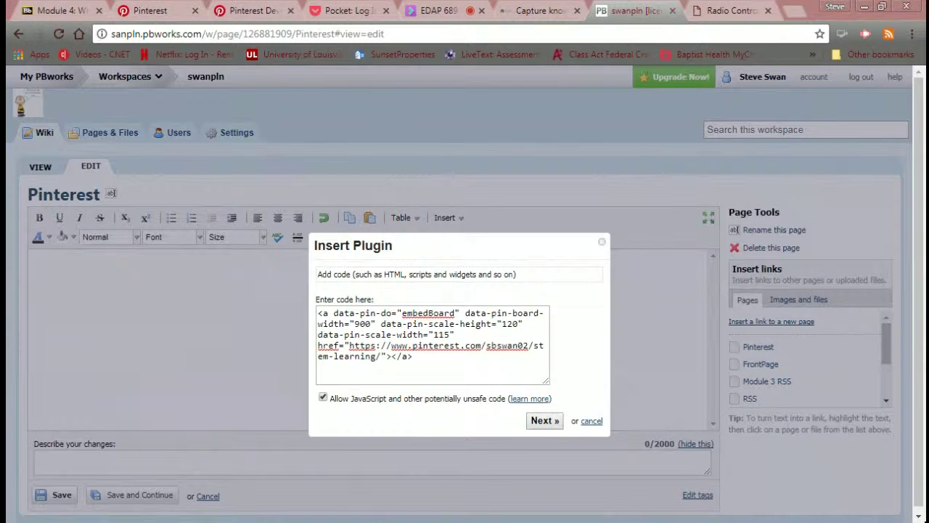
pyautogui.click(542, 427)
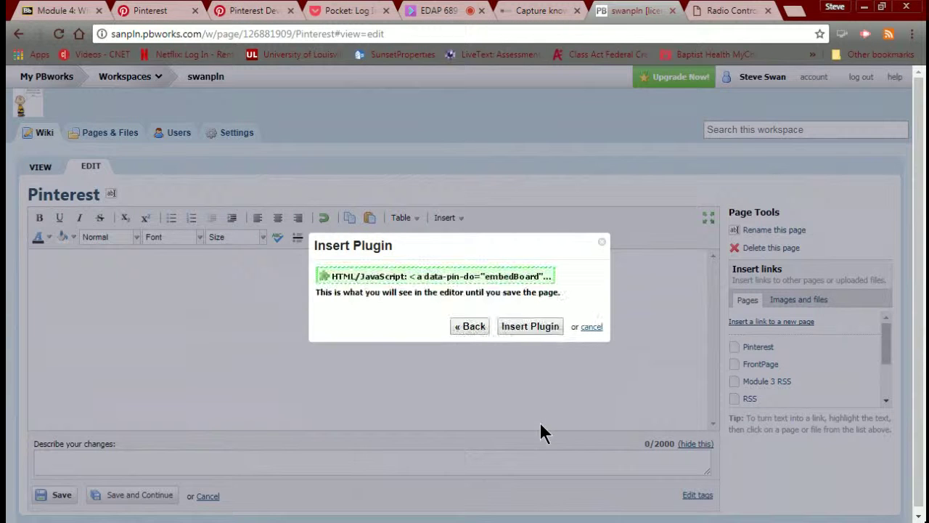
pyautogui.click(539, 326)
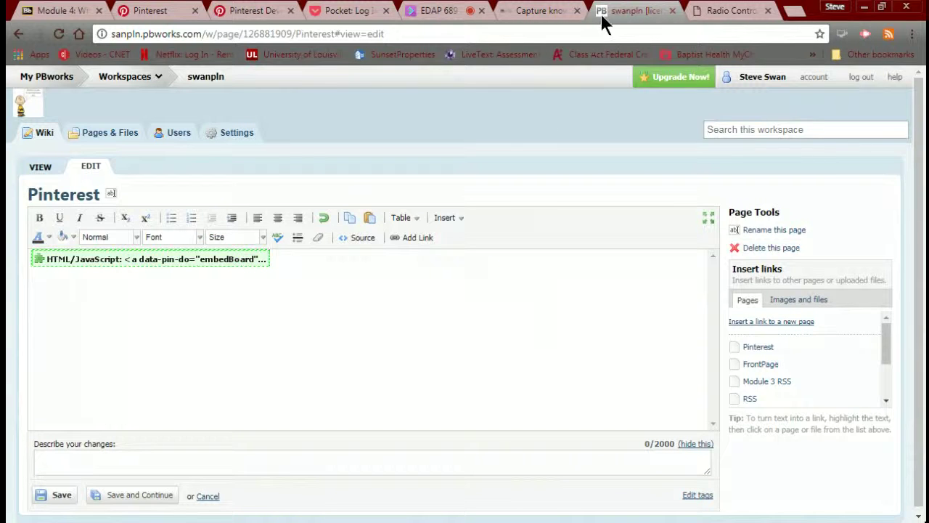
# Step: Return to the Pinterest widget builder and copy the pinit.js script code
pyautogui.click(274, 10)
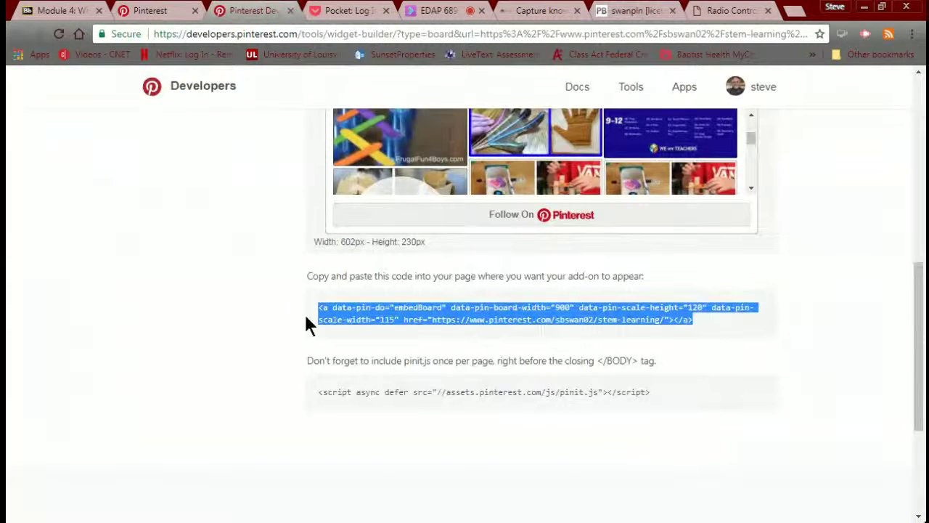
pyautogui.click(314, 392)
pyautogui.hotkey('ctrl', 'c')
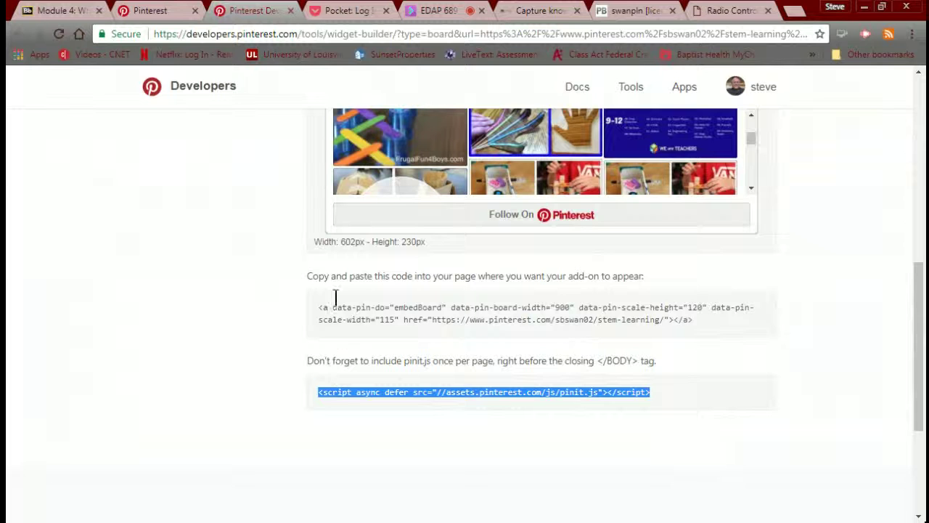
# Step: Switch to the PBworks page editor and insert the copied pinit.js script as an HTML/JavaScript plugin below the board embed plugin
pyautogui.click(601, 14)
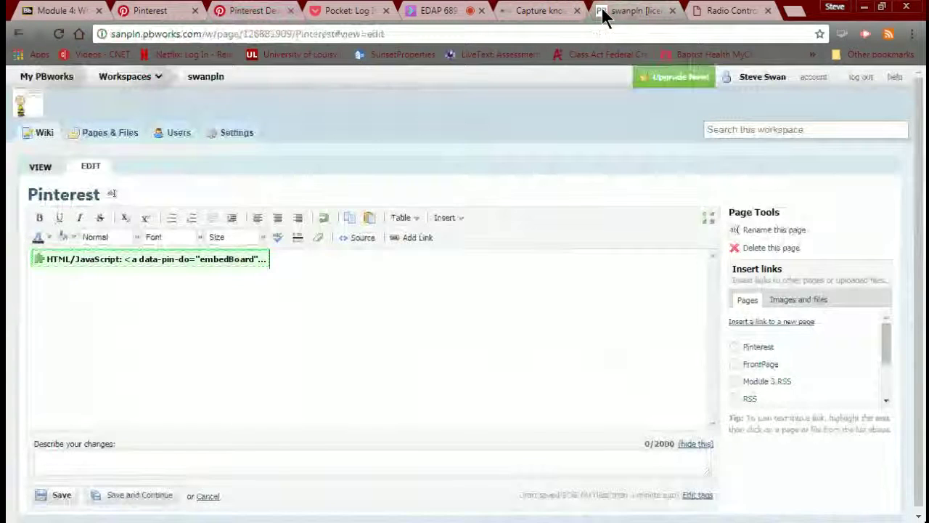
pyautogui.click(304, 271)
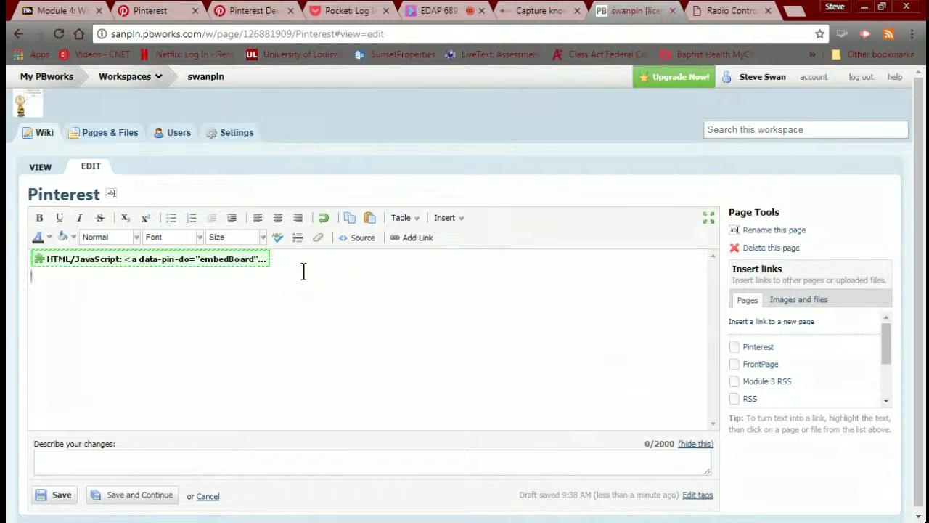
pyautogui.click(454, 218)
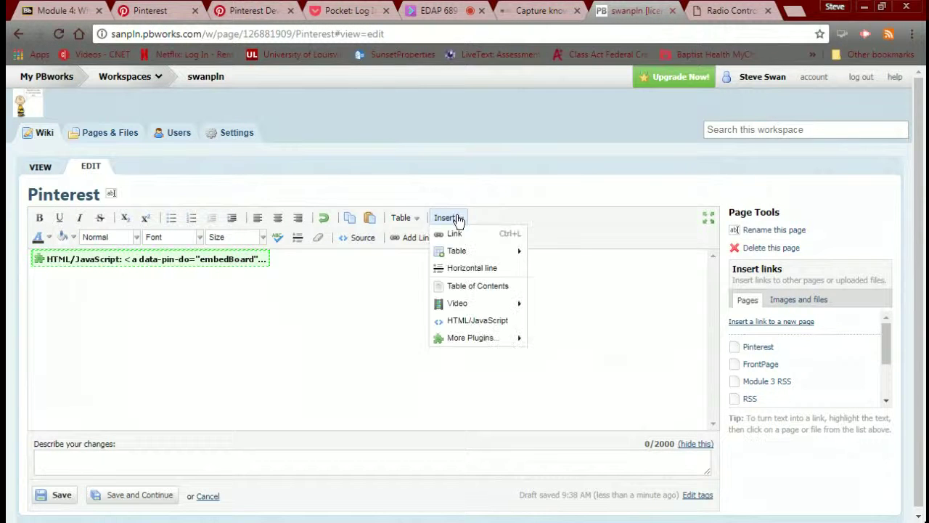
pyautogui.click(463, 320)
pyautogui.click(361, 315)
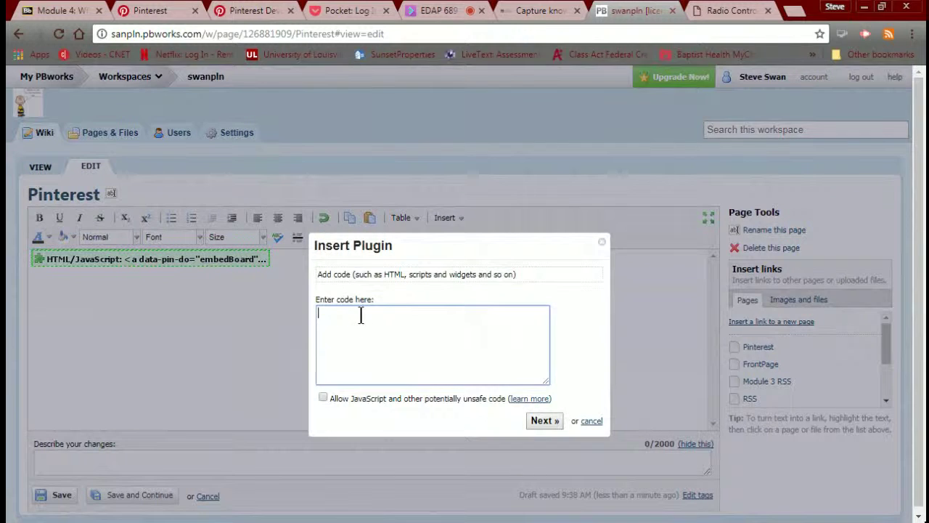
pyautogui.hotkey('ctrl', 'v')
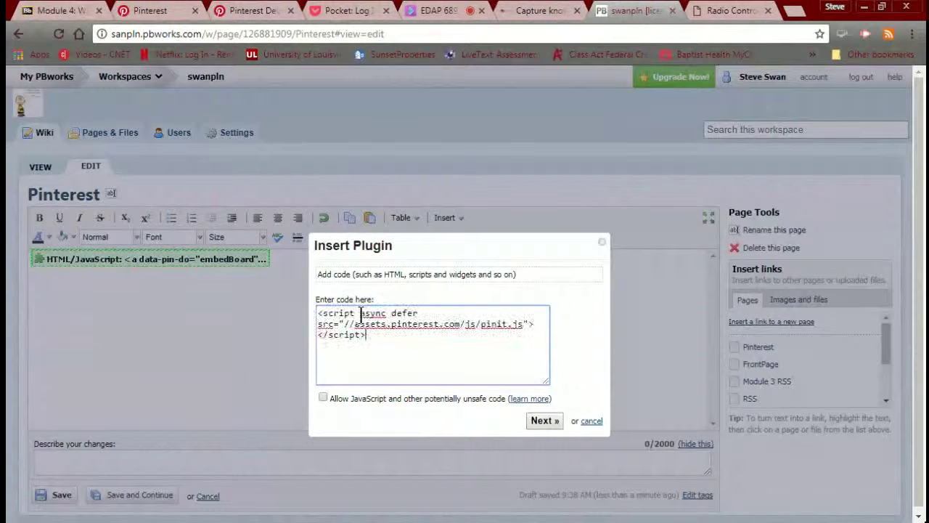
pyautogui.click(541, 420)
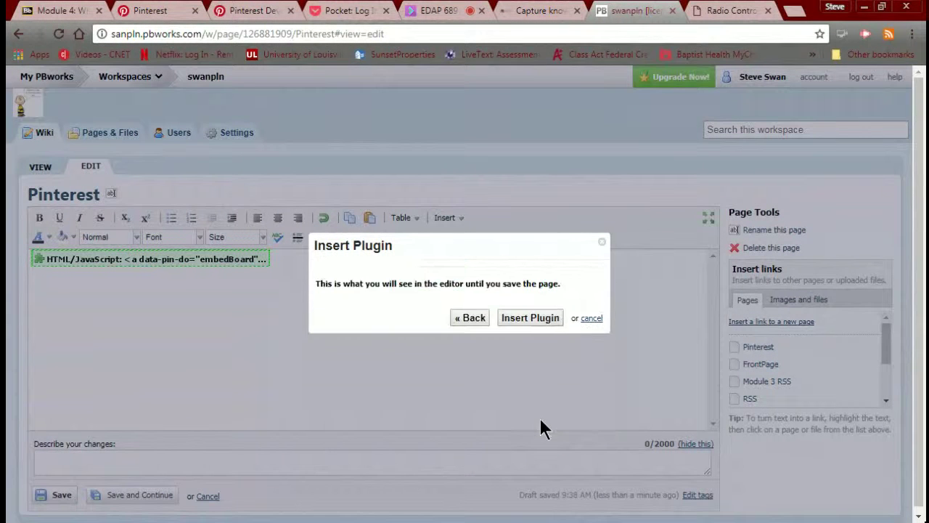
pyautogui.click(531, 330)
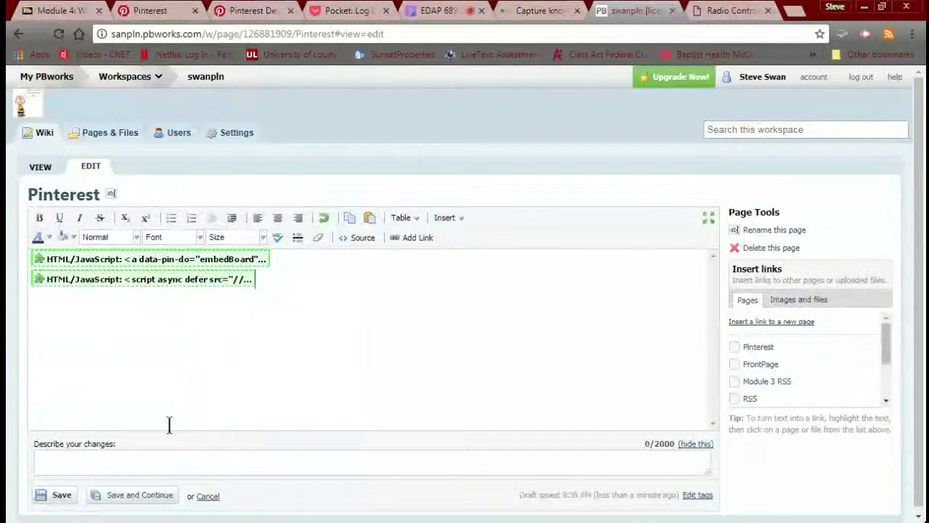
# Step: Save the Pinterest wiki page and look over the saved page
pyautogui.click(60, 496)
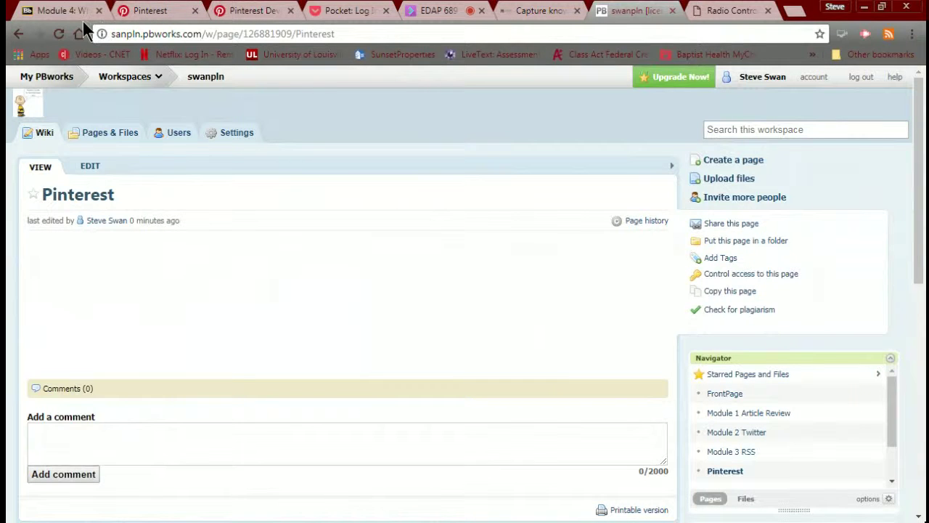
pyautogui.scroll(-10, 143, 143)
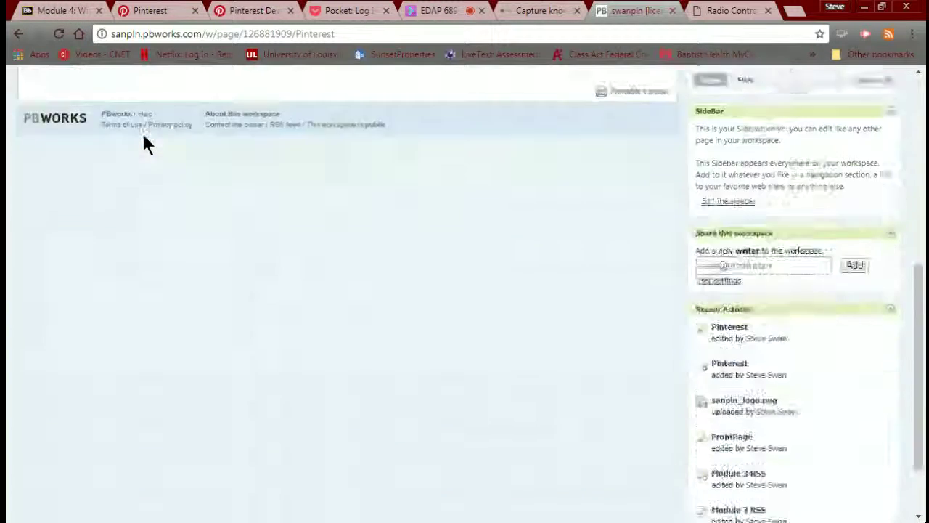
pyautogui.scroll(10, 143, 143)
# Step: Switch to the Blackboard course and go back to its Course Modules page
pyautogui.click(55, 13)
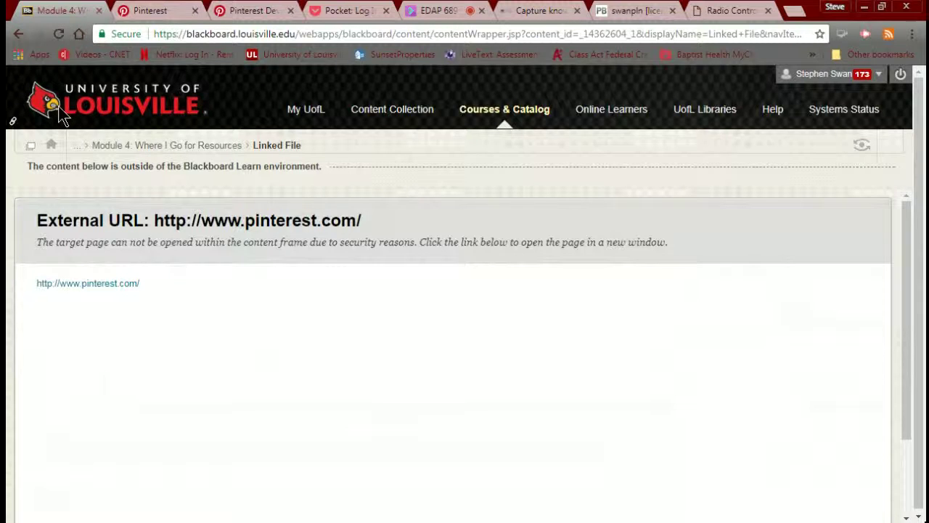
pyautogui.click(18, 34)
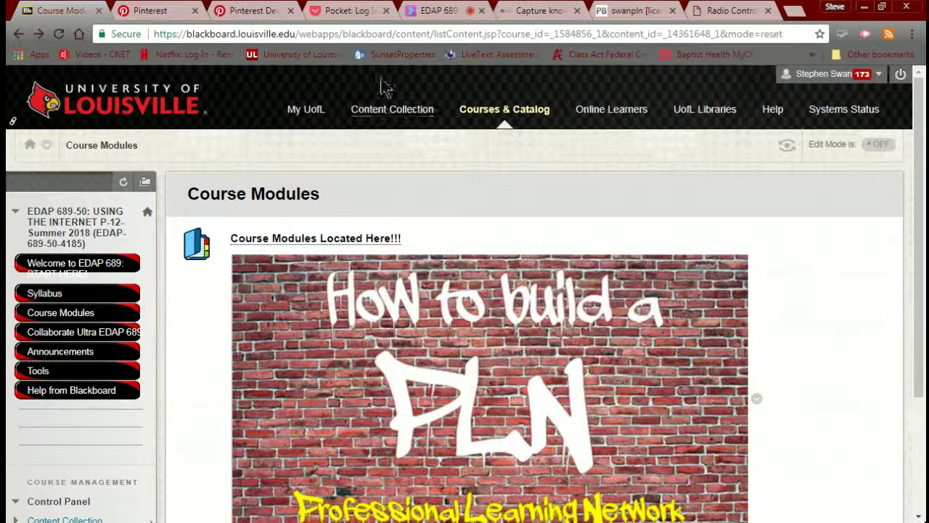
# Step: Switch to Pinterest, look over the STEM Learning board and open the account profile
pyautogui.click(188, 19)
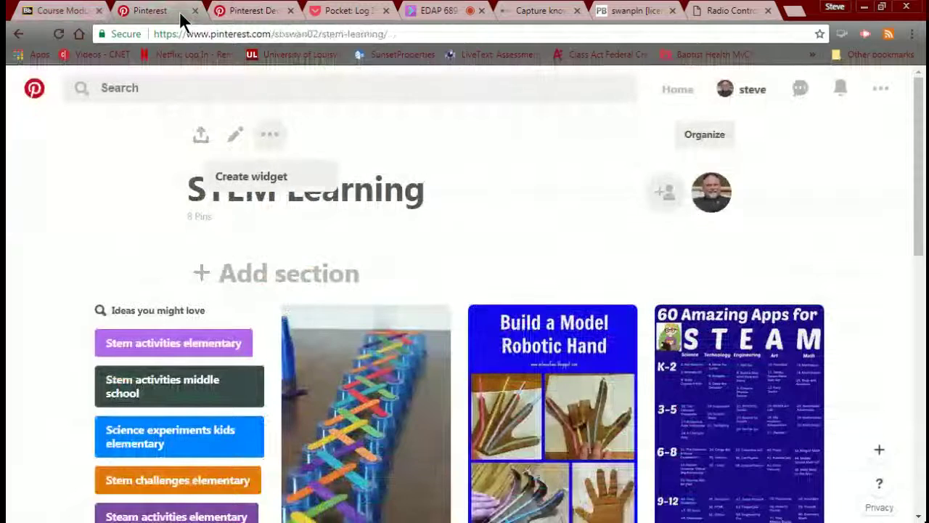
pyautogui.scroll(-2, 387, 161)
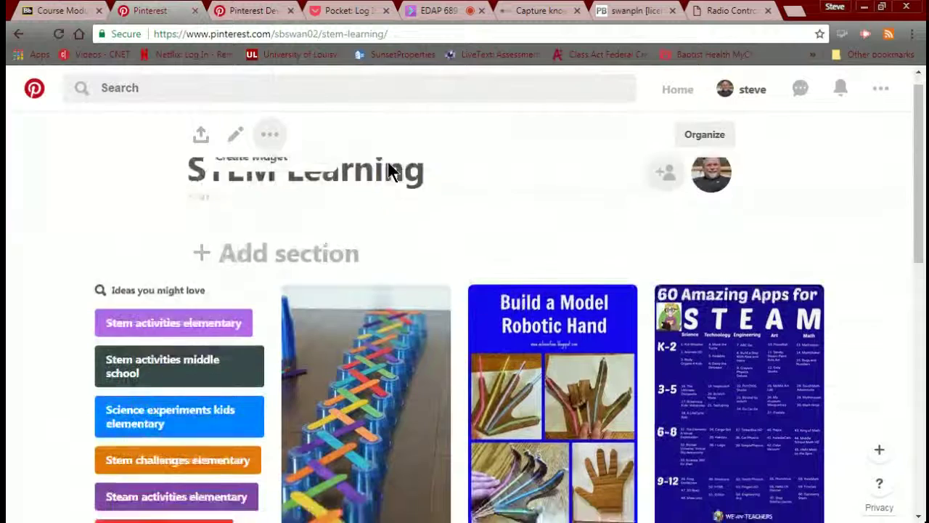
pyautogui.scroll(2, 388, 161)
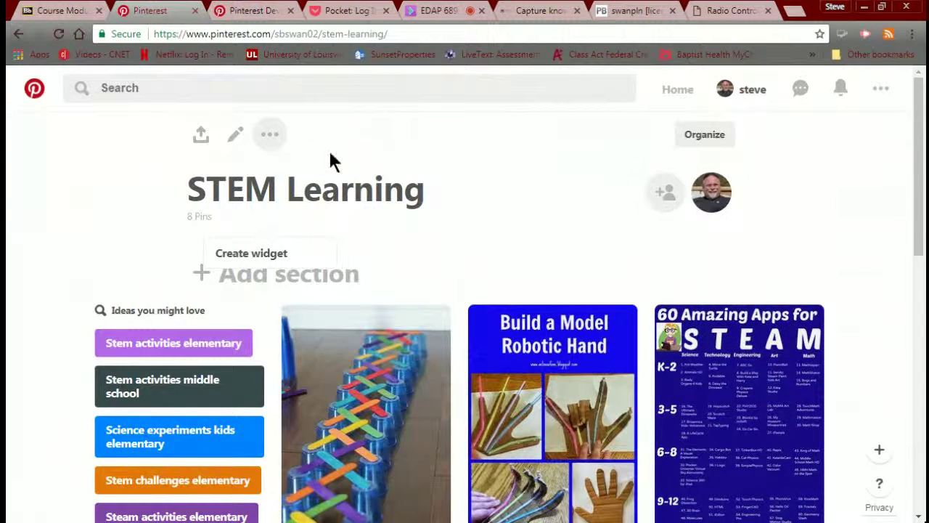
pyautogui.click(746, 95)
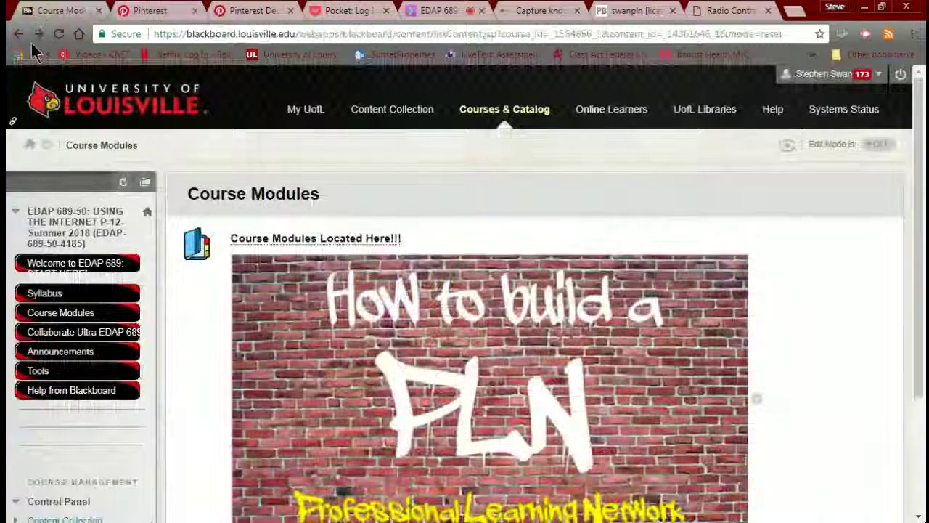
# Step: Return to Blackboard, open the Course Modules Located Here!!! folder and find the Module 4 social bookmarking assignment
pyautogui.click(294, 238)
pyautogui.scroll(-20, 315, 267)
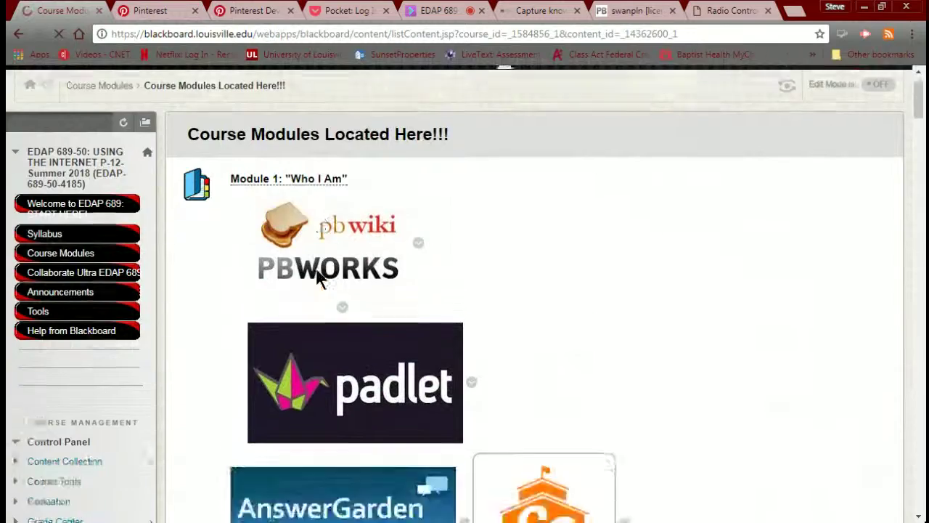
pyautogui.scroll(-20, 316, 267)
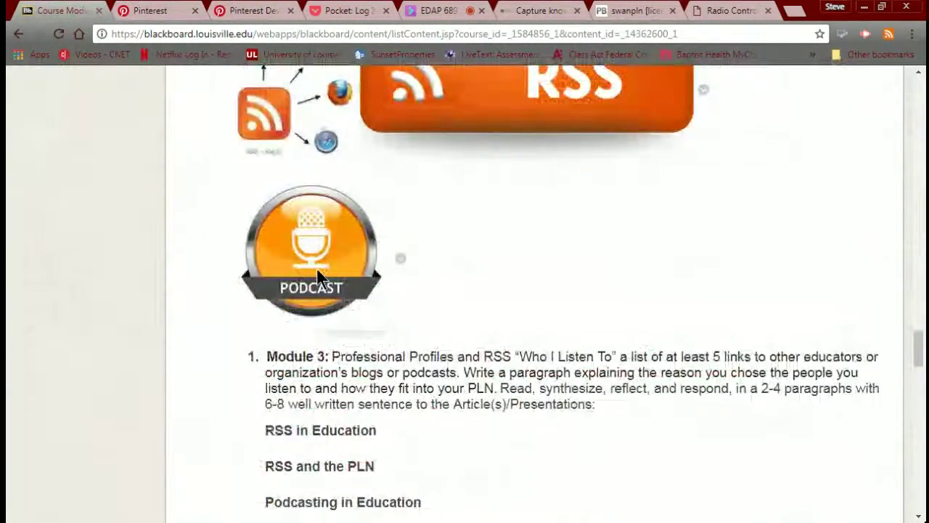
pyautogui.scroll(-10, 316, 267)
pyautogui.scroll(3, 317, 267)
pyautogui.scroll(-1, 317, 279)
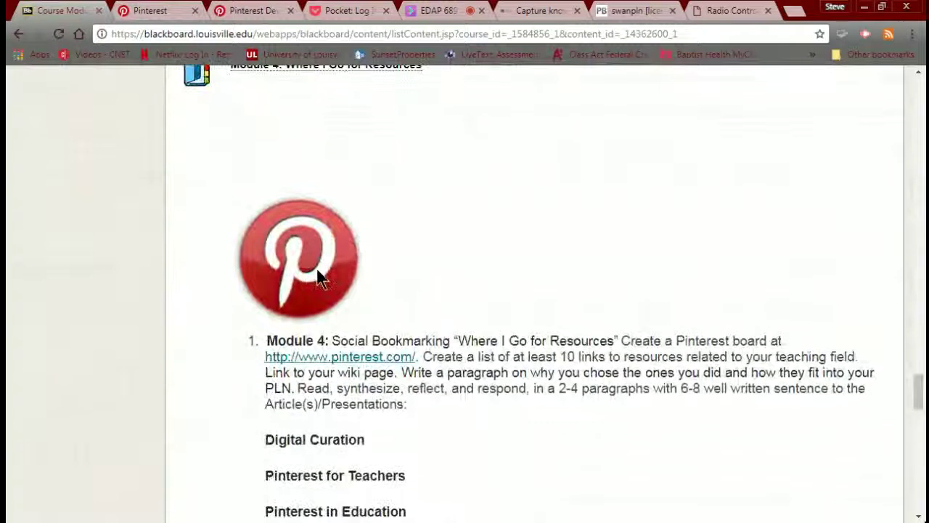